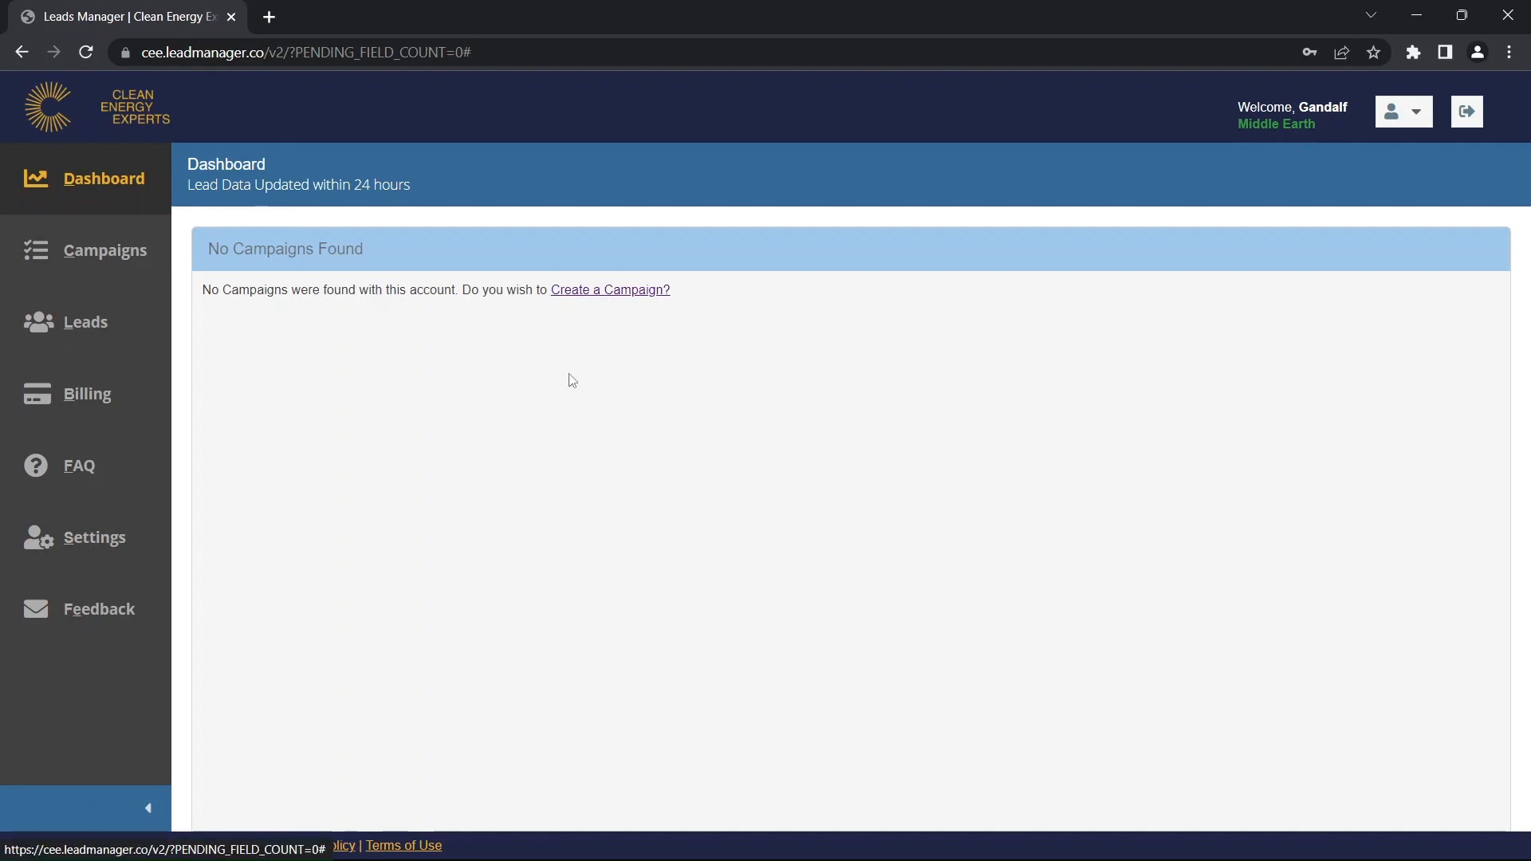
Go to the Campaigns page from the left sidebar to see the empty campaign list.
left_click(125, 263)
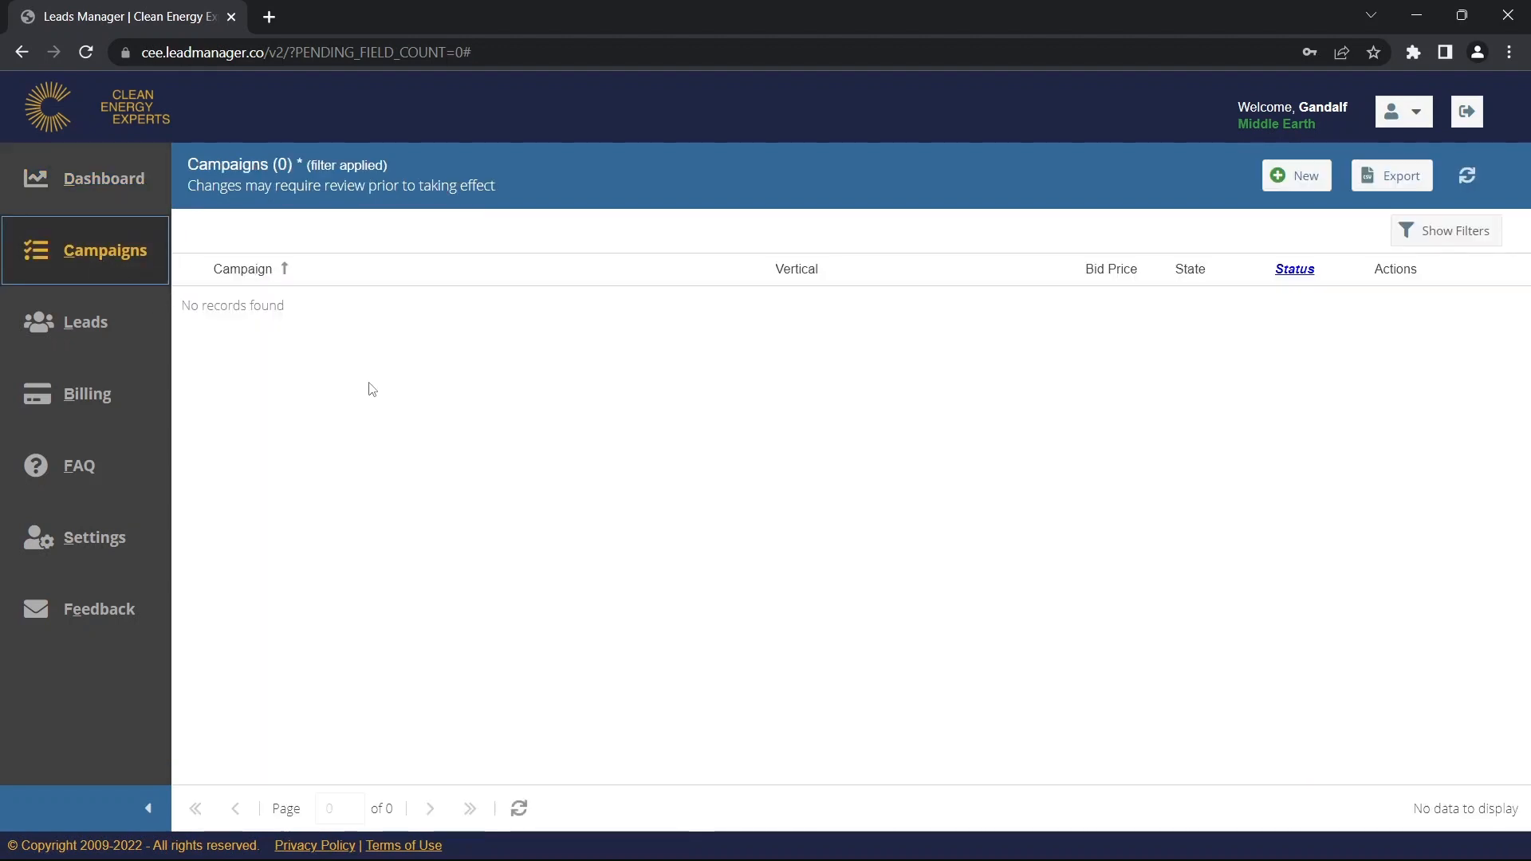
Create a new campaign to bring up the Add New Campaign form.
left_click(1296, 179)
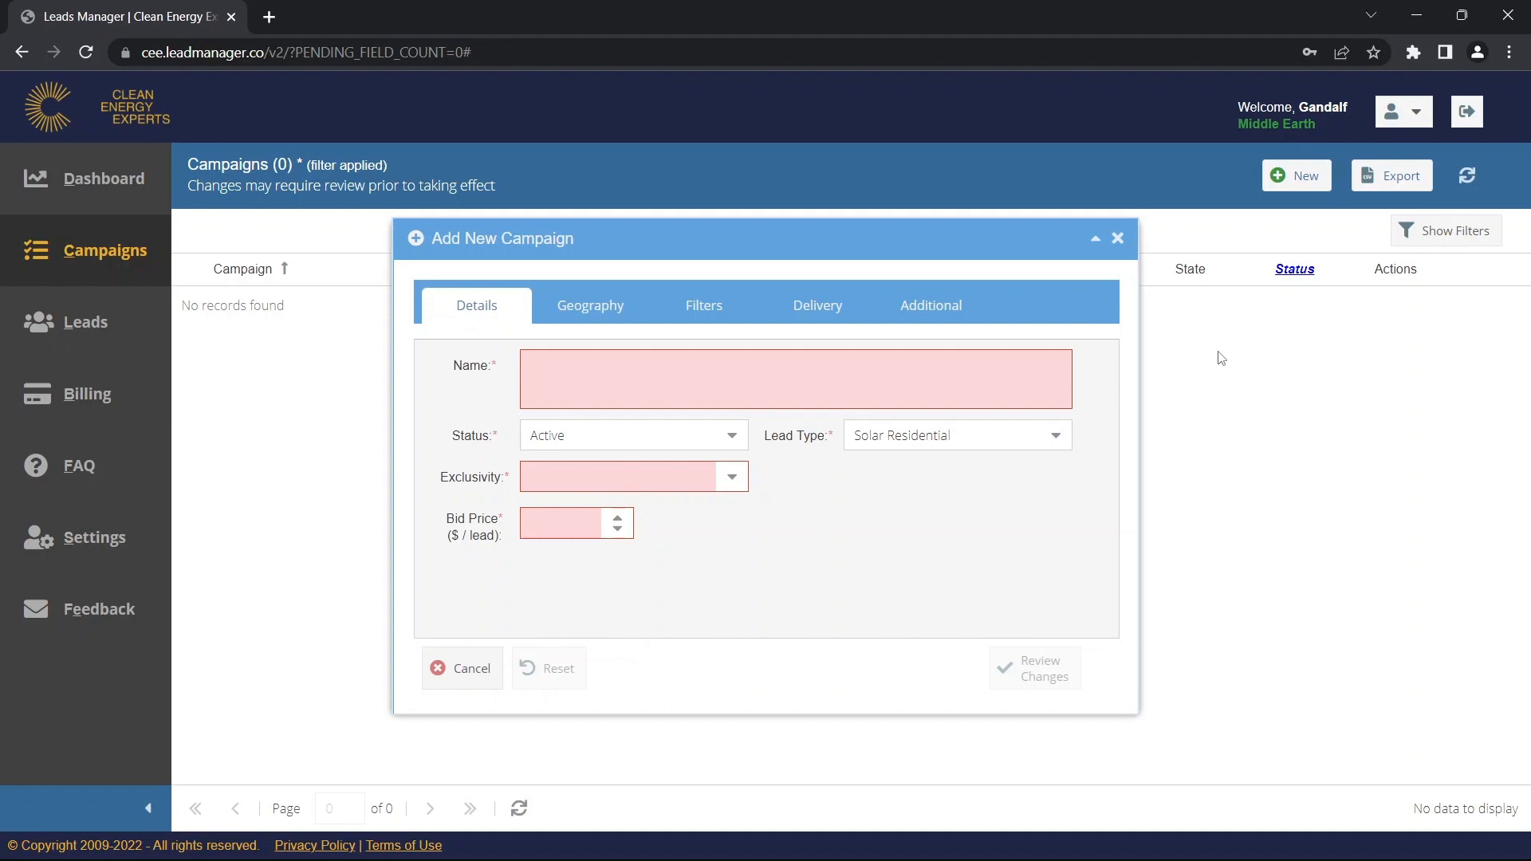
Name the campaign 'Texas Warm Transfers' and keep its Status on Active.
left_click(963, 373)
type("Texas")
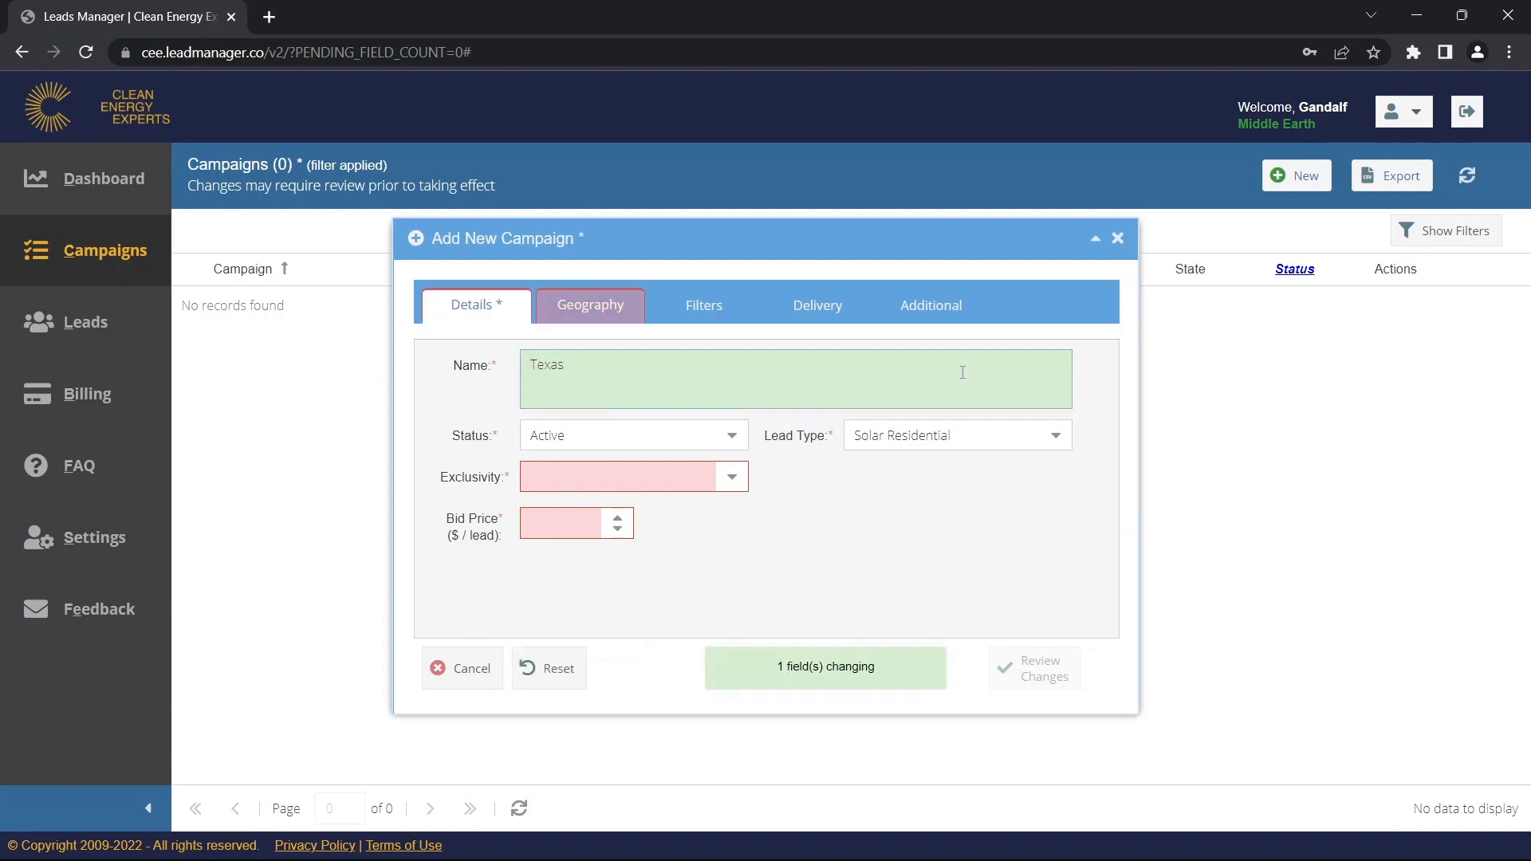
type(" Warm Transfers")
left_click(825, 532)
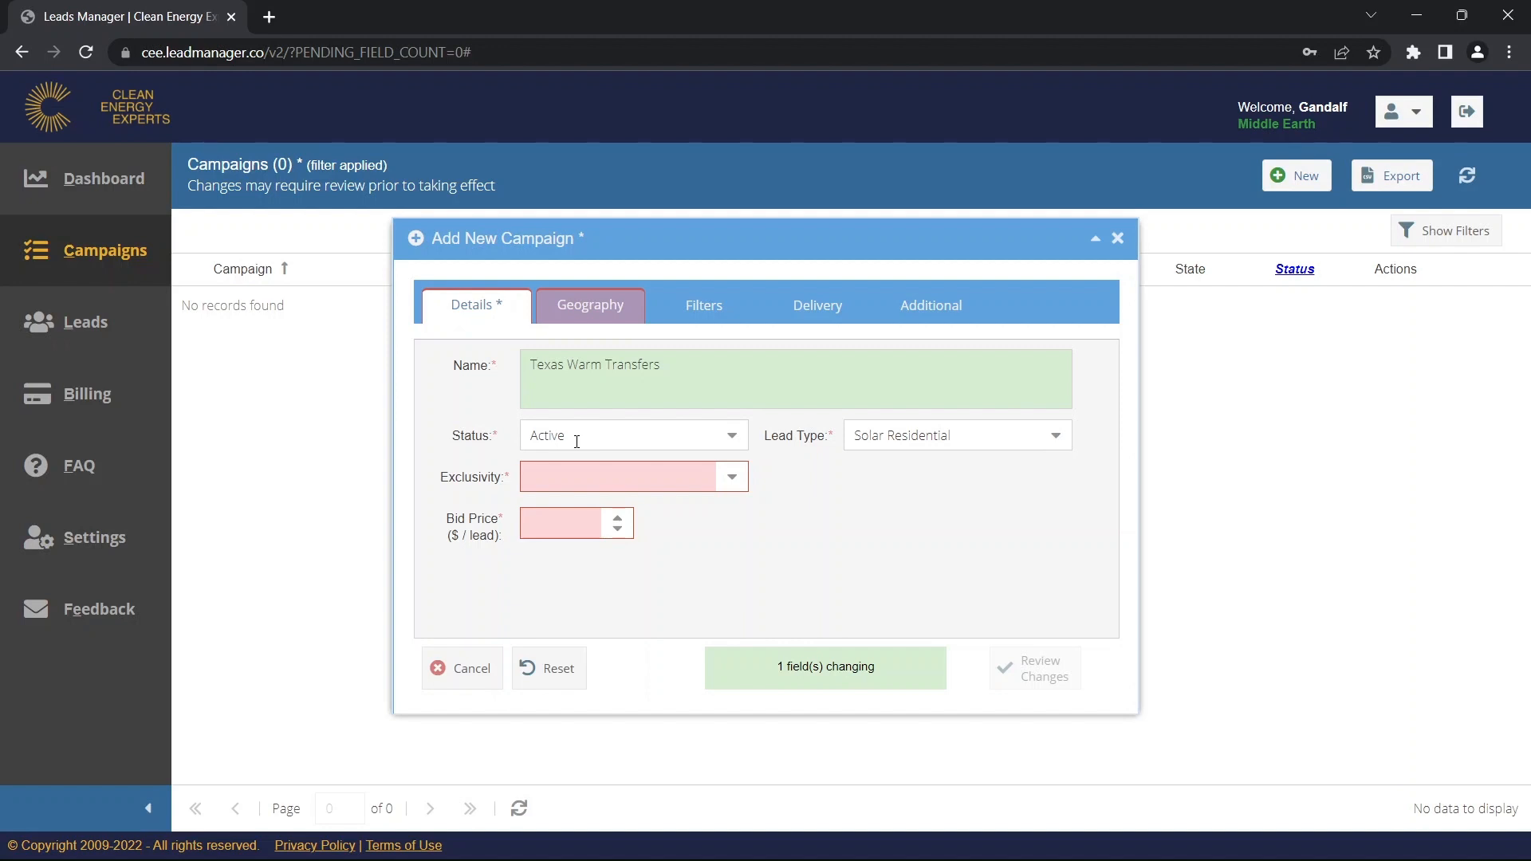
left_click(731, 440)
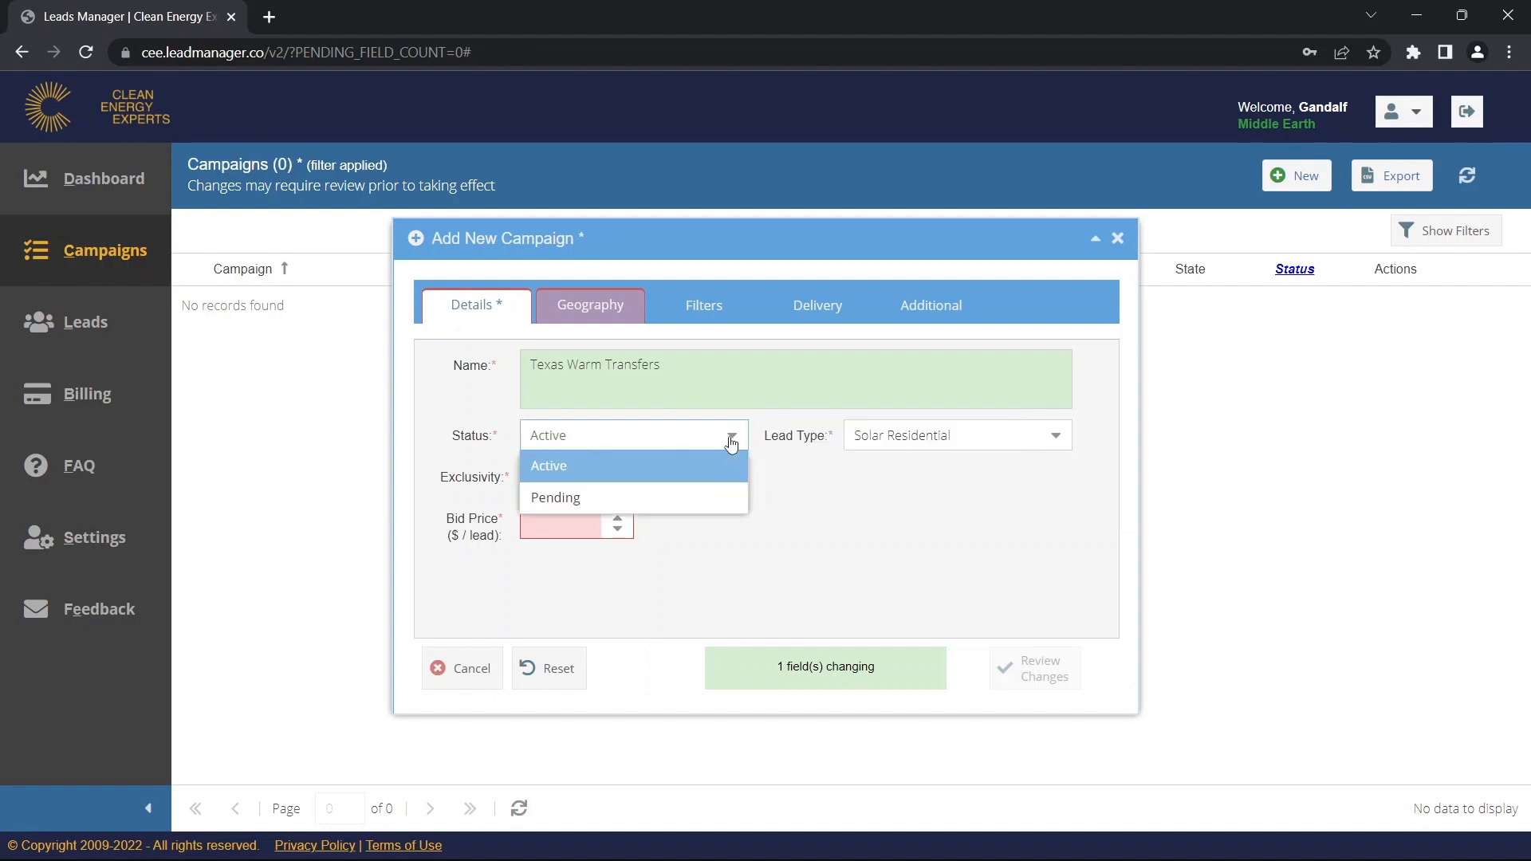
left_click(680, 497)
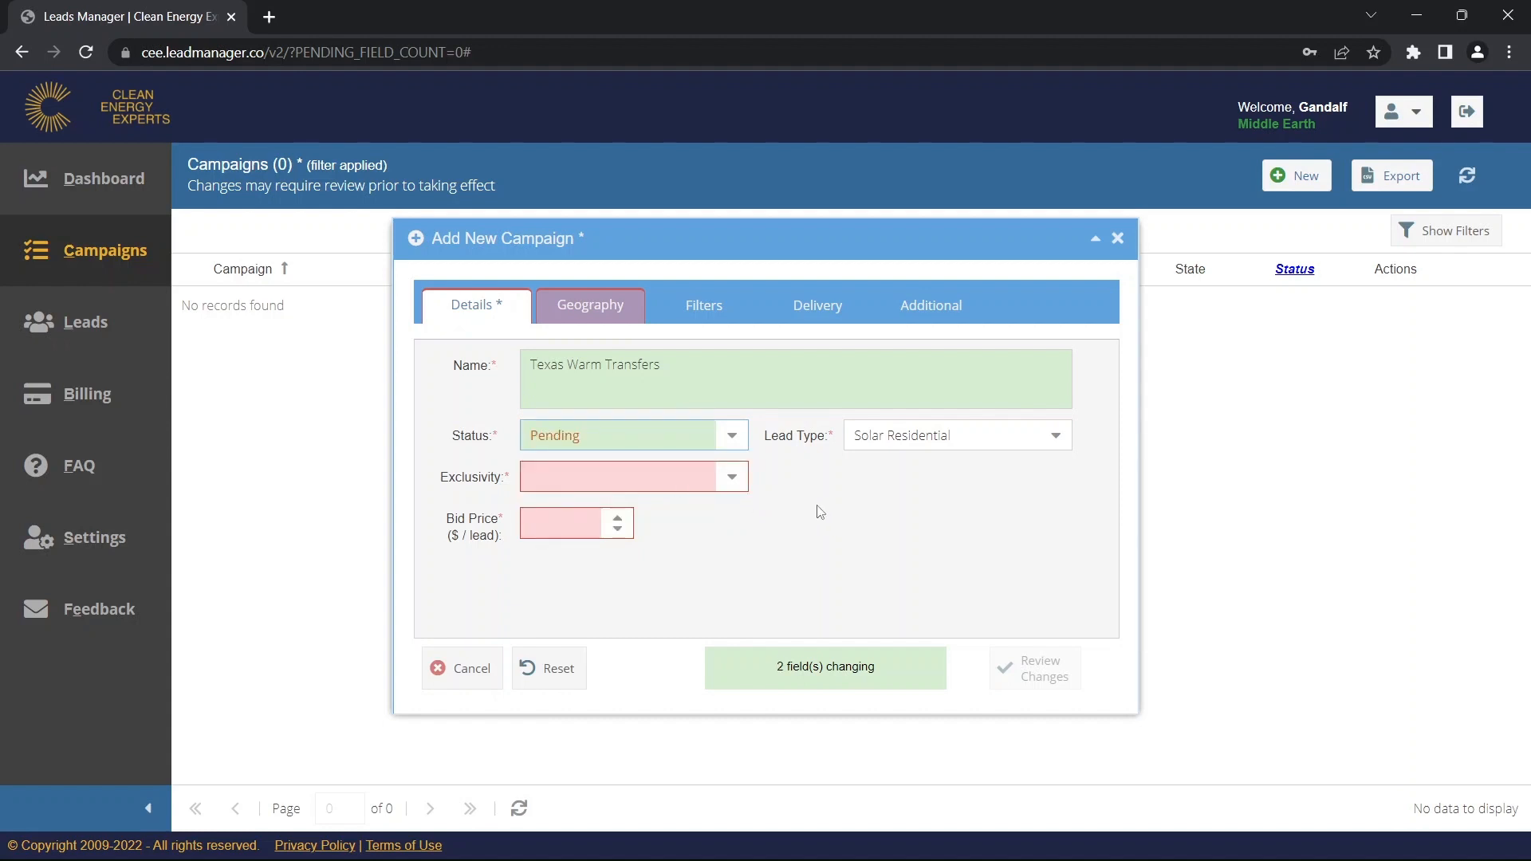
left_click(730, 437)
left_click(680, 463)
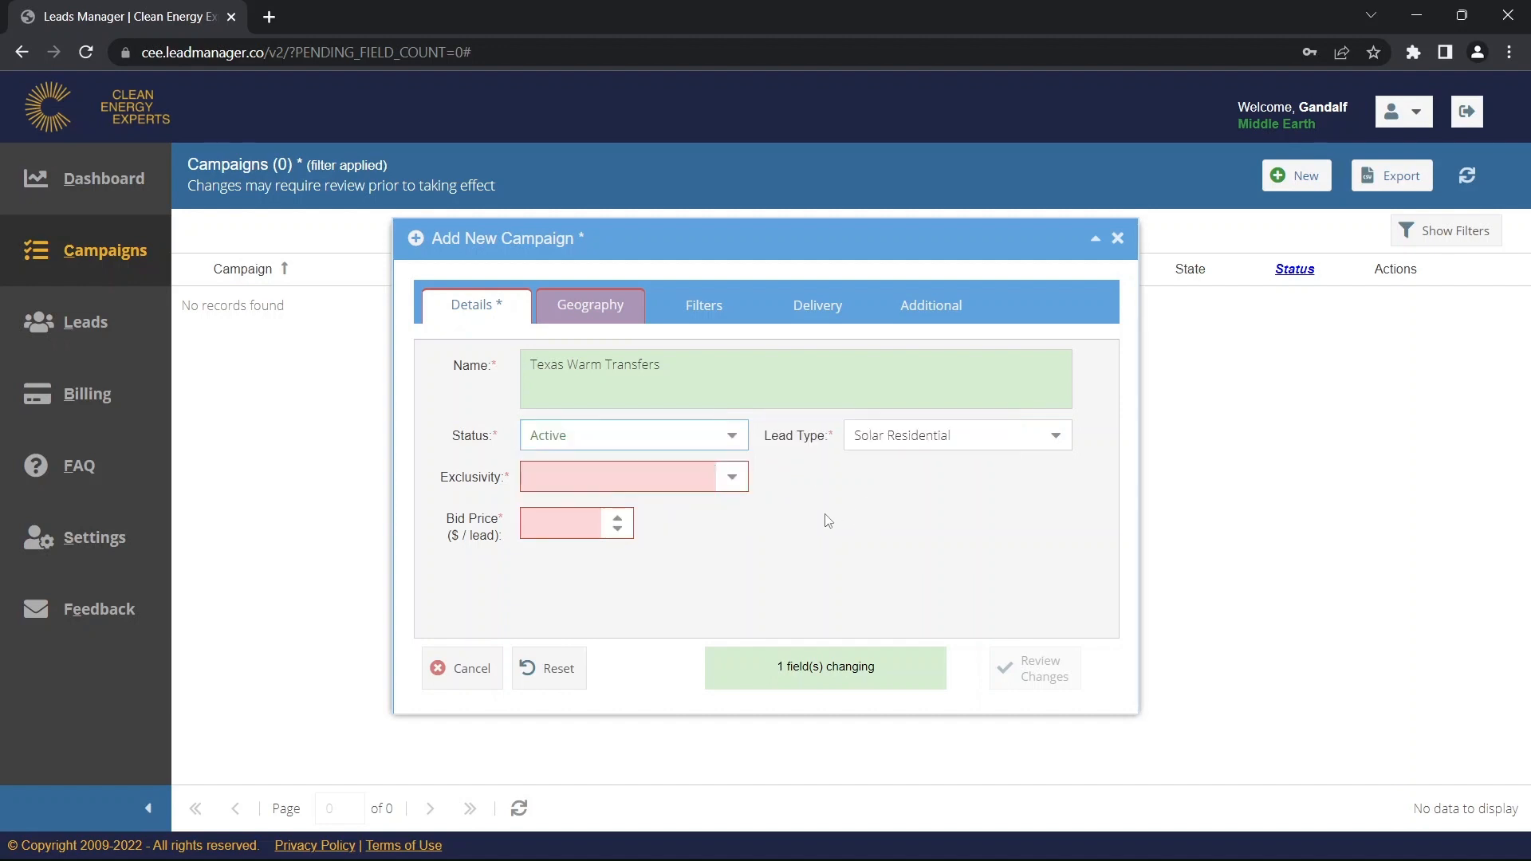
Set the campaign's Exclusivity to Warm Transfer, adding the required POC Phone field.
mouse_move(737, 491)
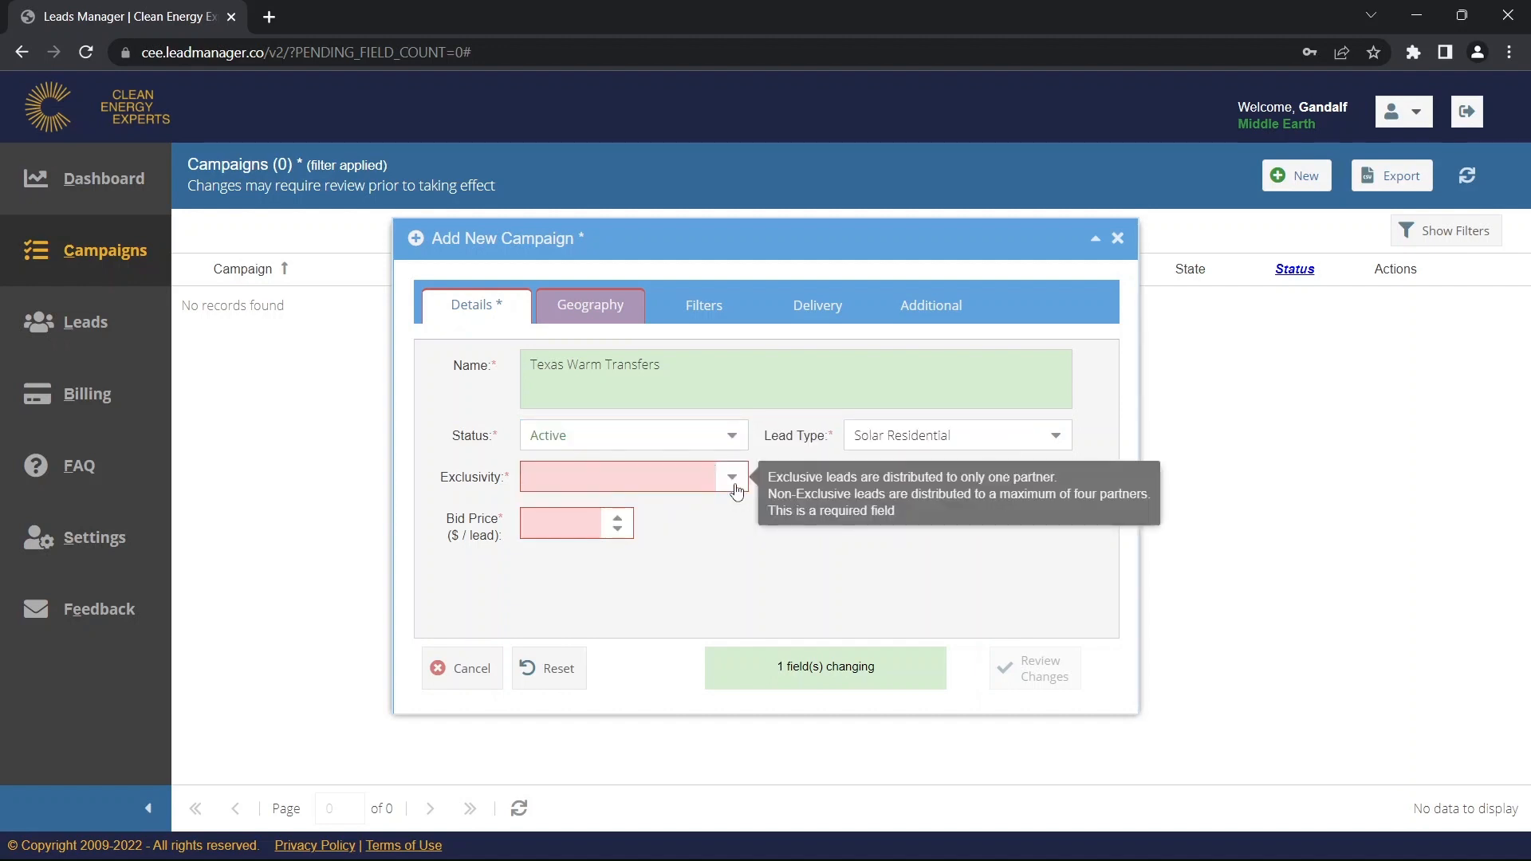
left_click(734, 482)
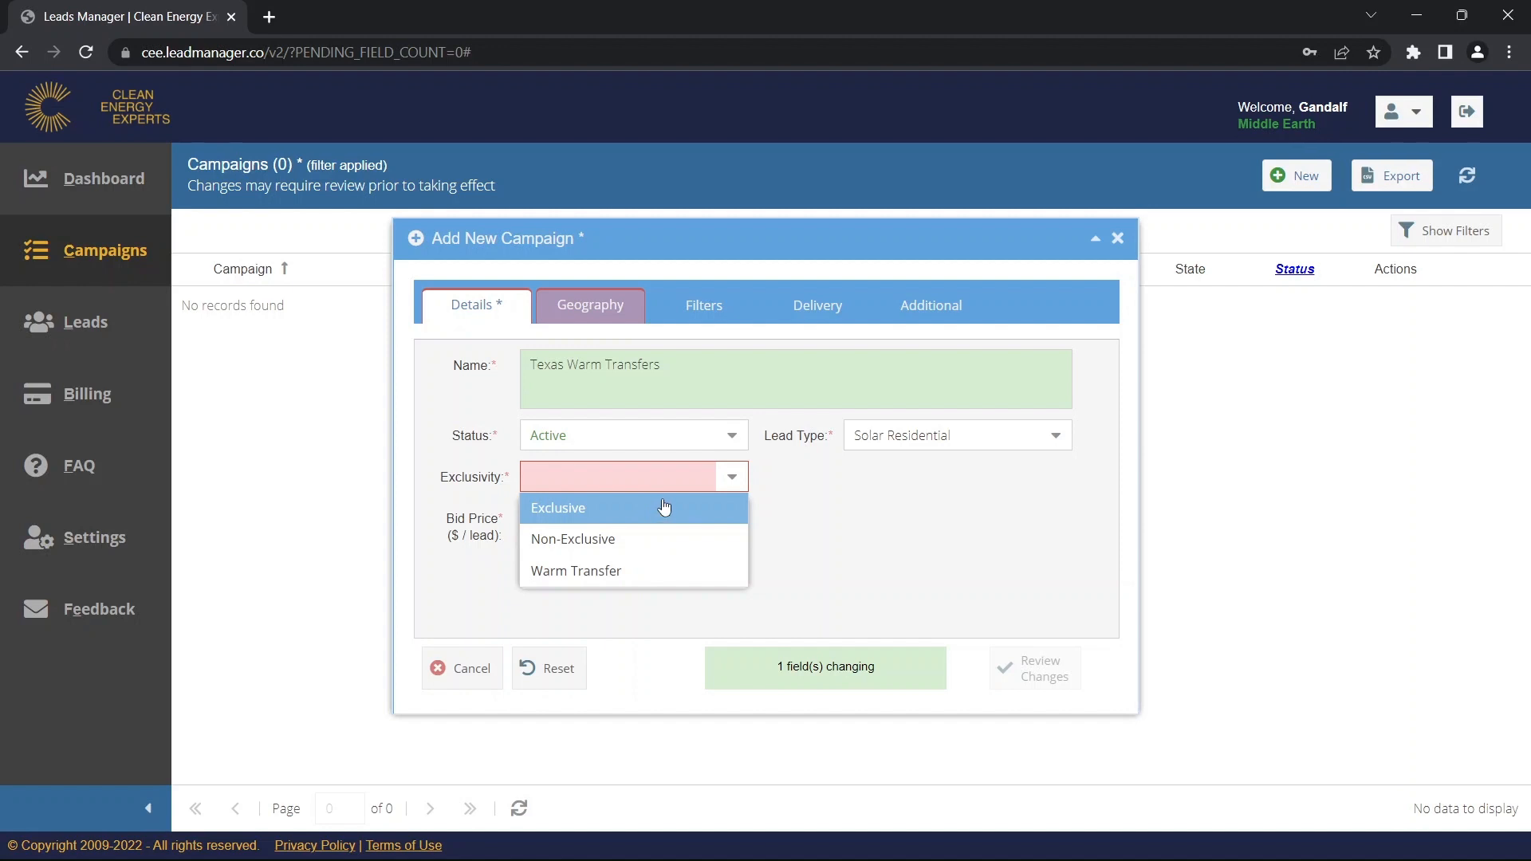
left_click(674, 571)
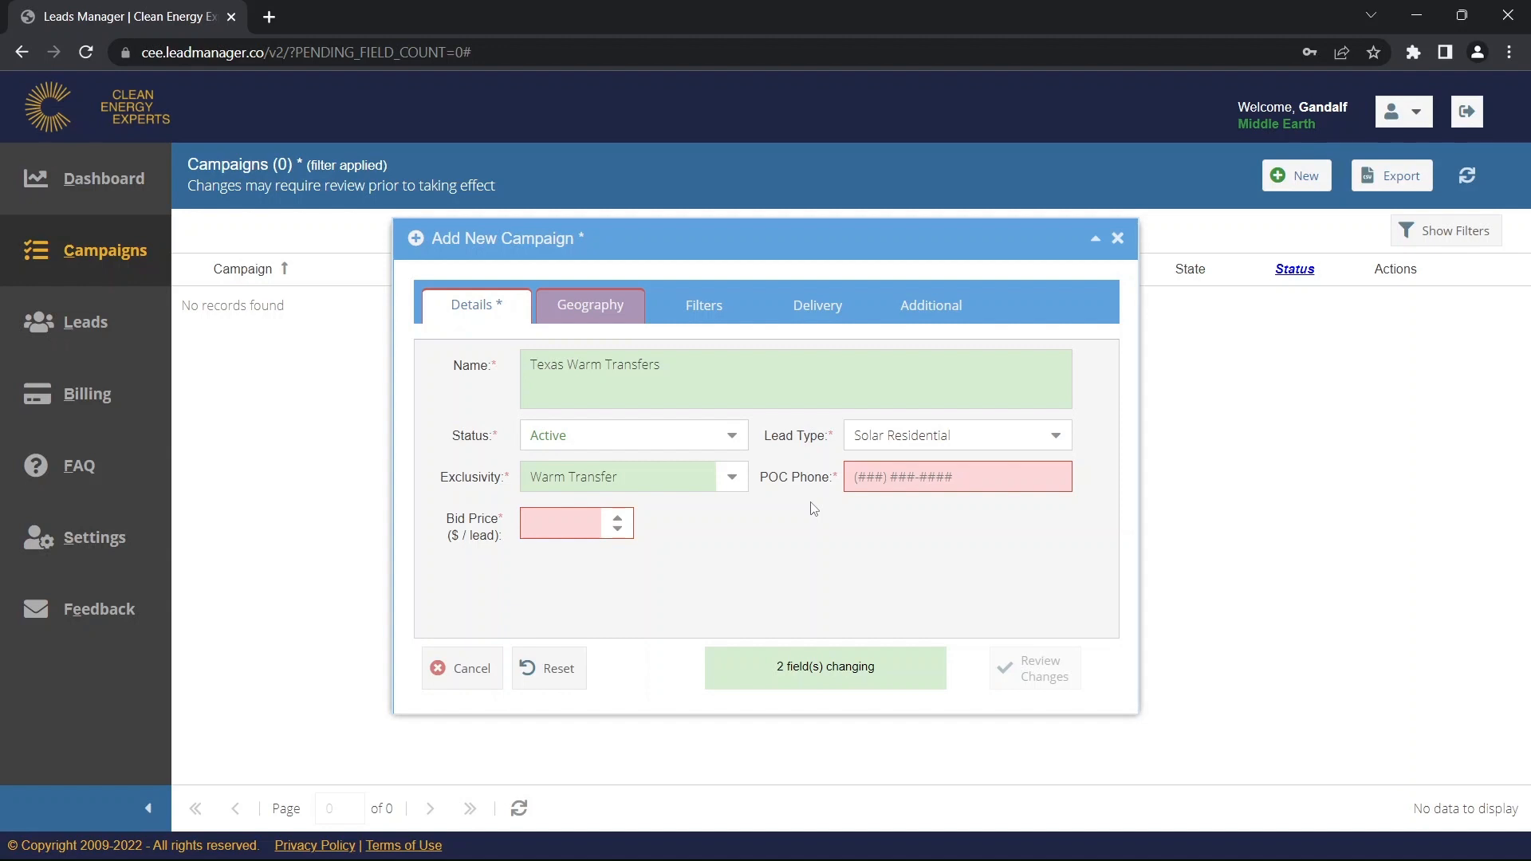
Enter the point-of-contact phone number and a bid price of 75 $/lead.
left_click(868, 482)
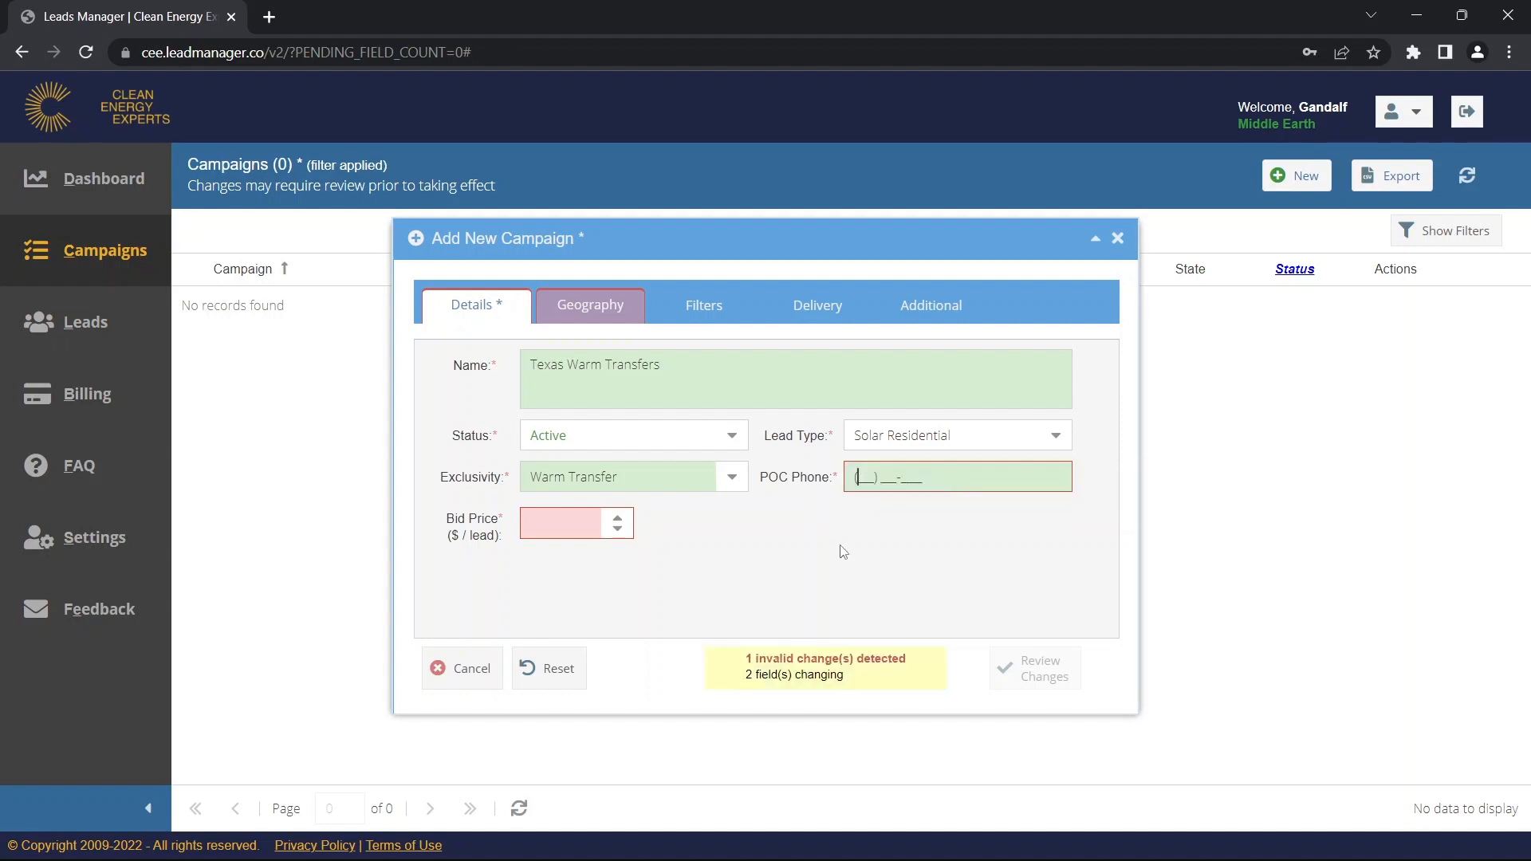
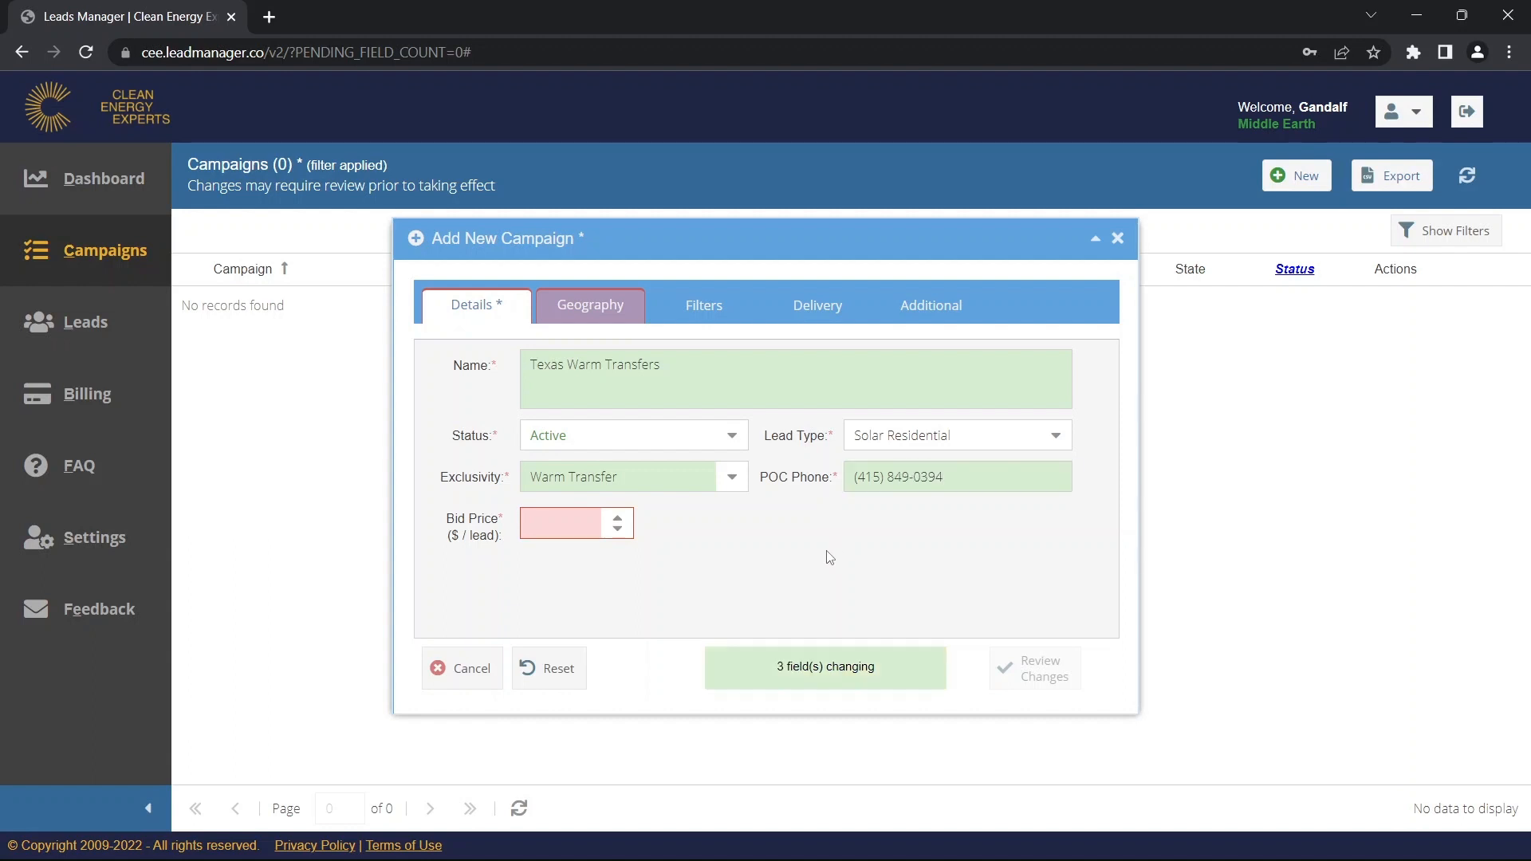
left_click(564, 529)
type("75")
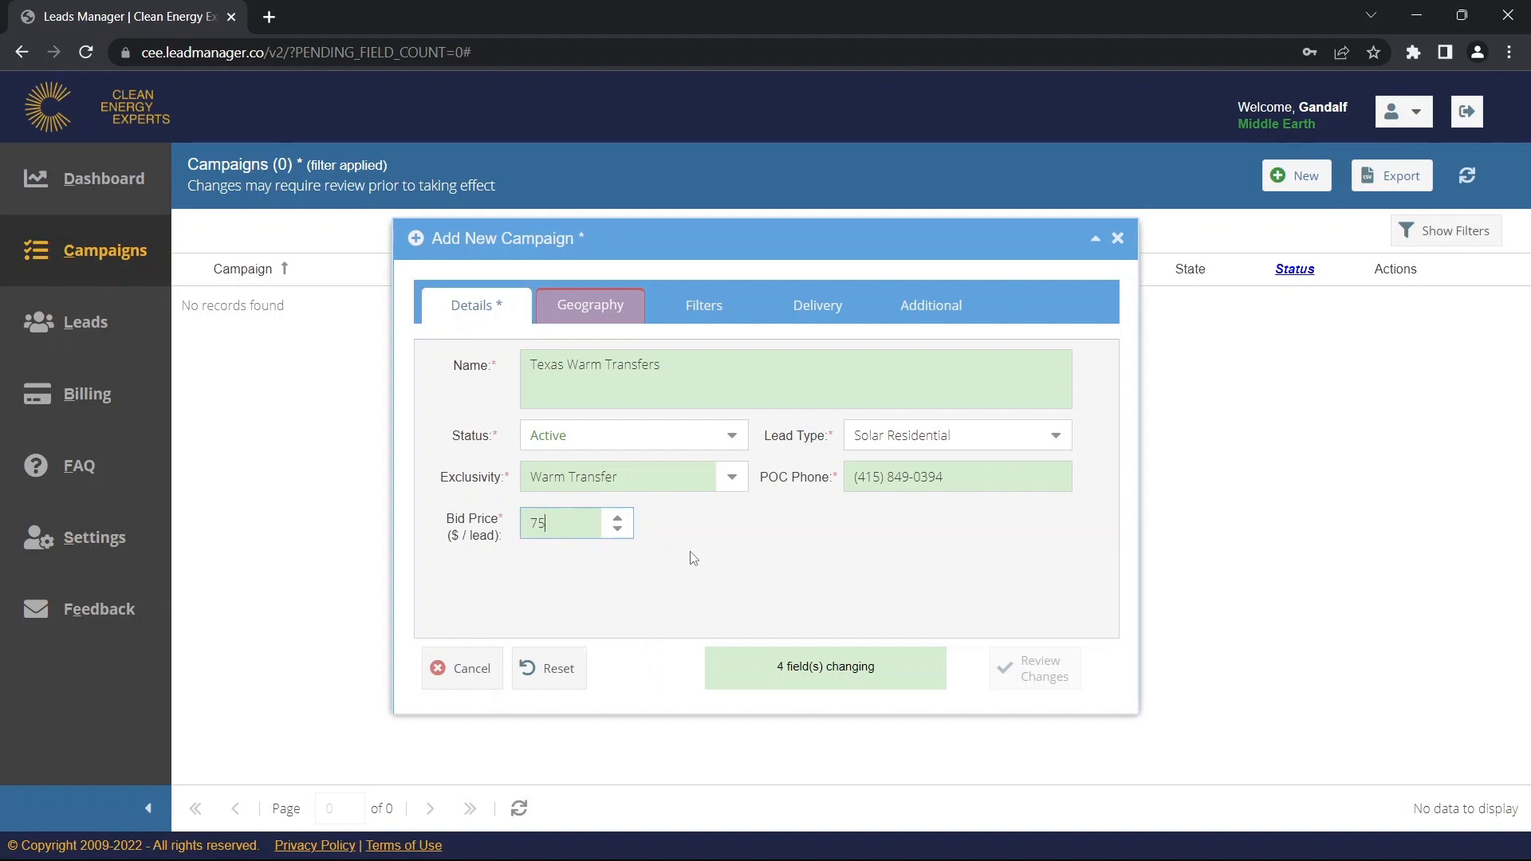
left_click(693, 558)
left_click(588, 313)
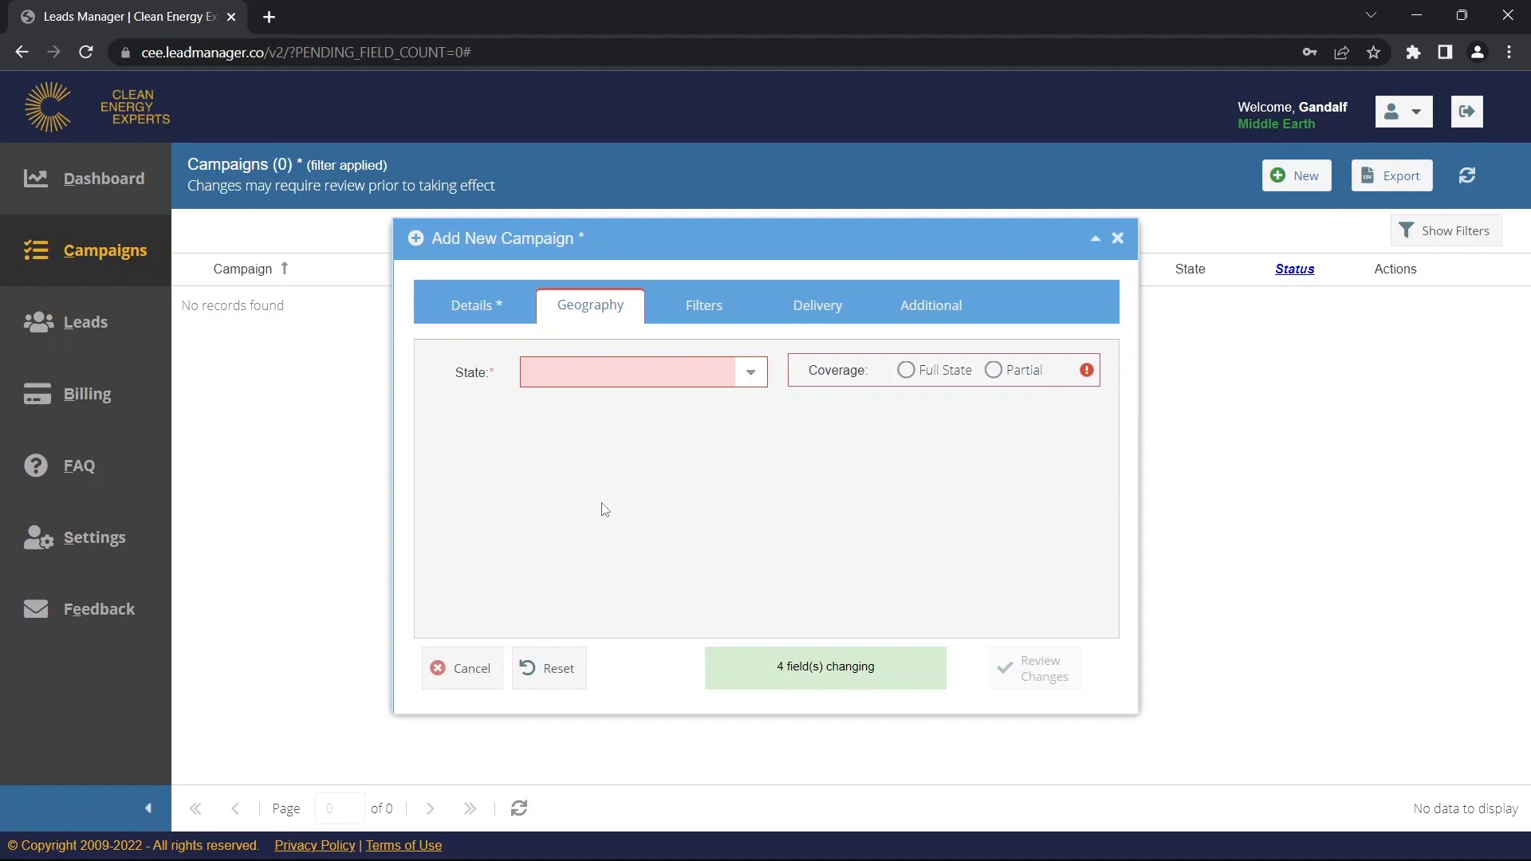
Set the campaign's State to Texas with Partial coverage.
left_click(749, 374)
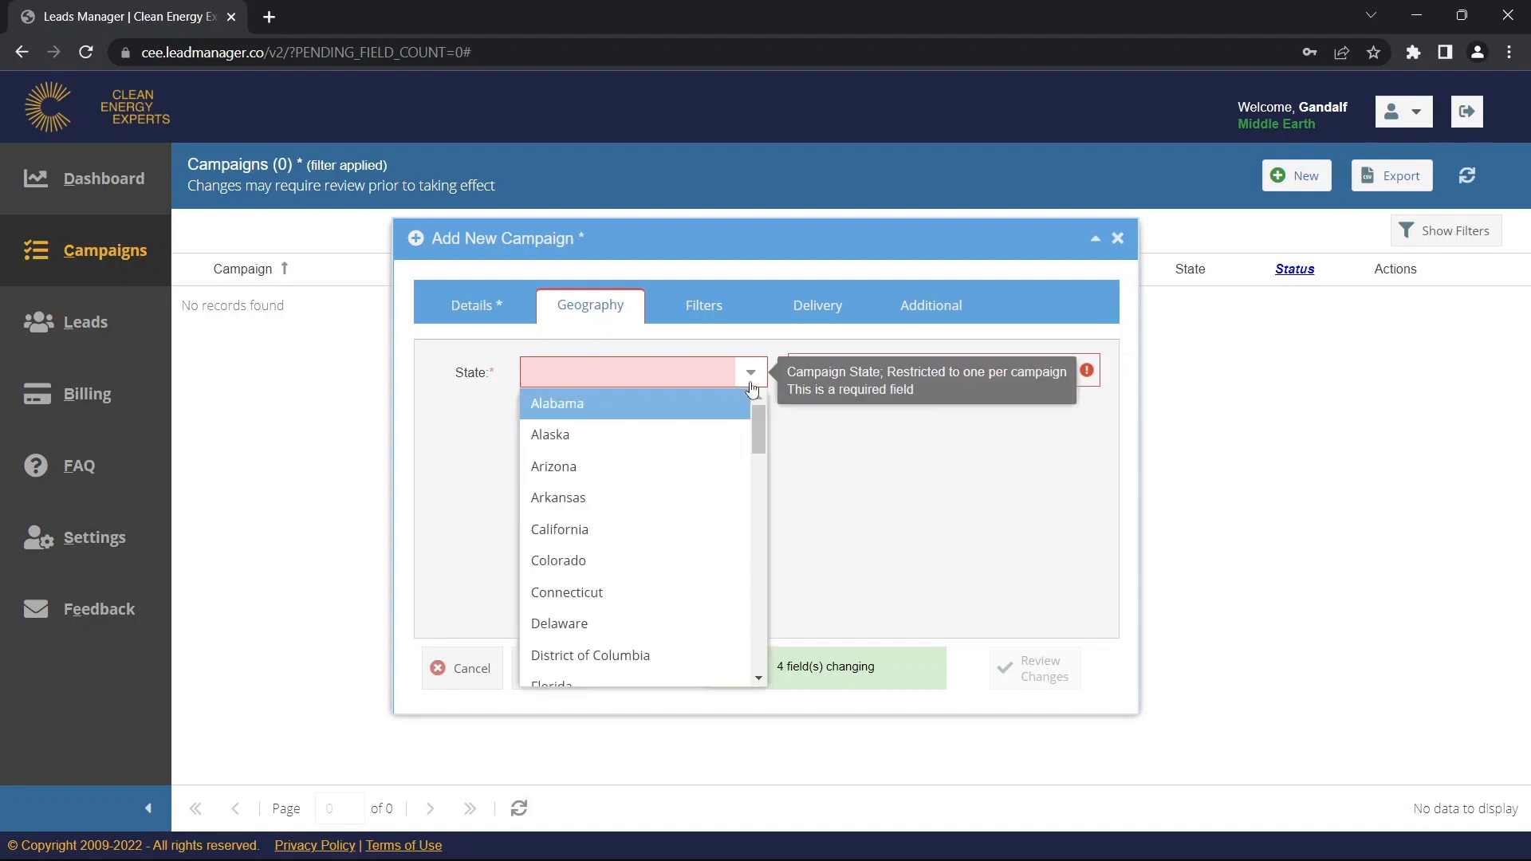
left_click_drag(764, 422, 753, 619)
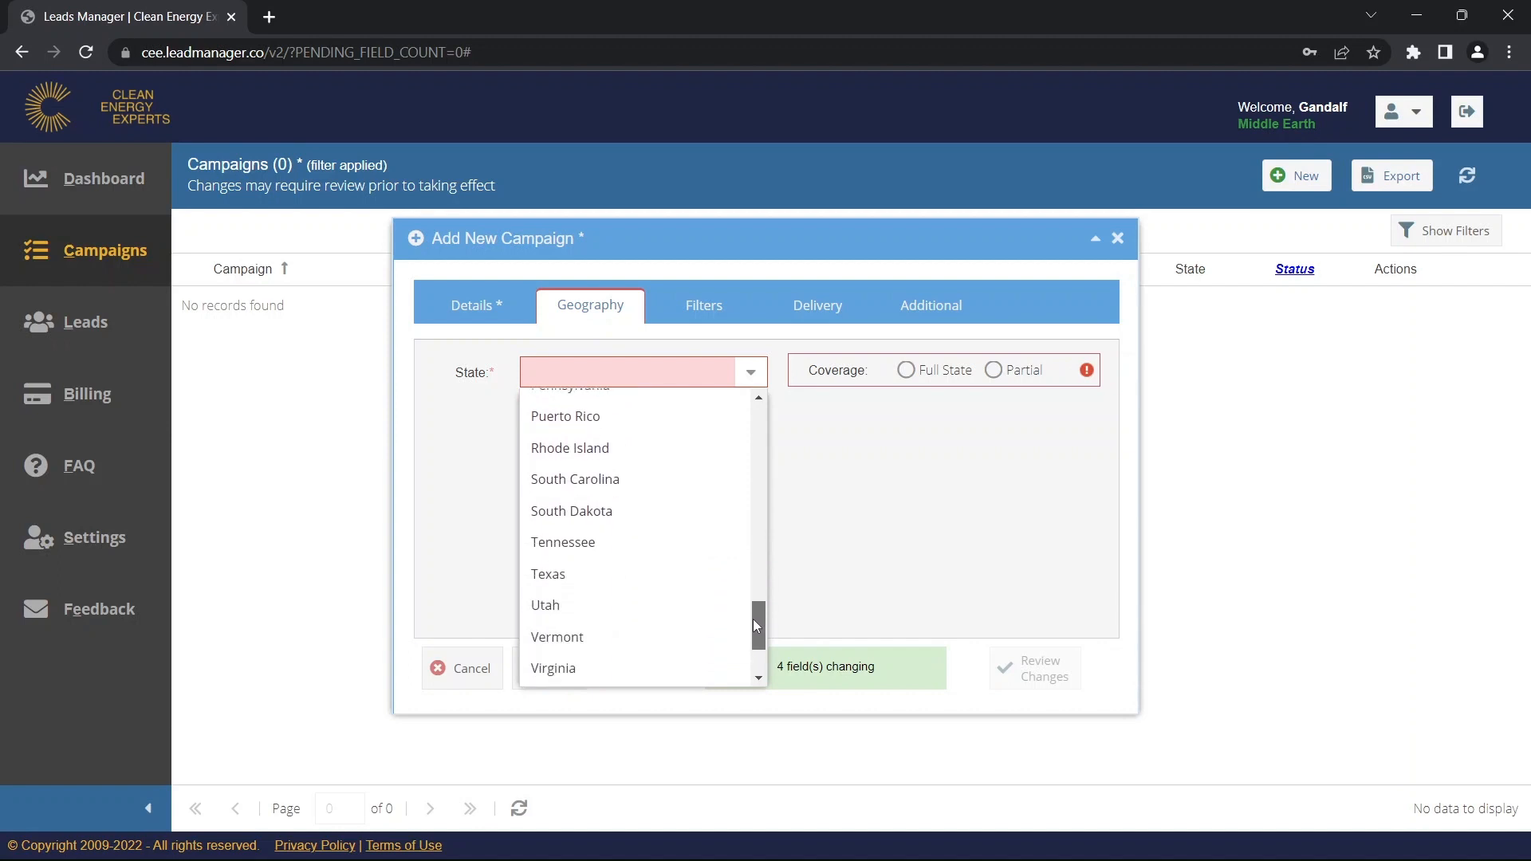
left_click(661, 586)
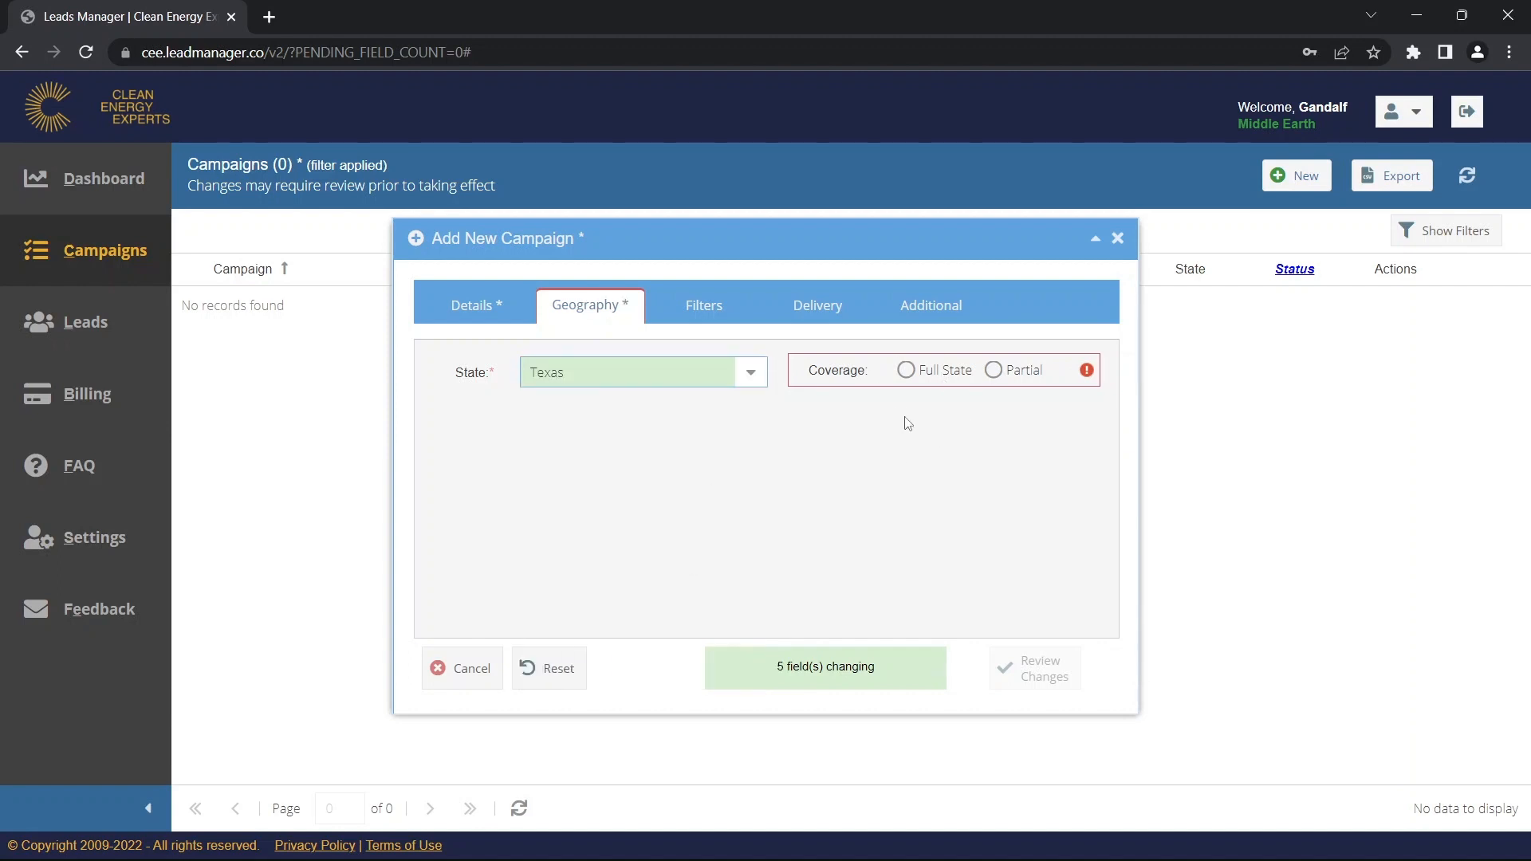
left_click(906, 372)
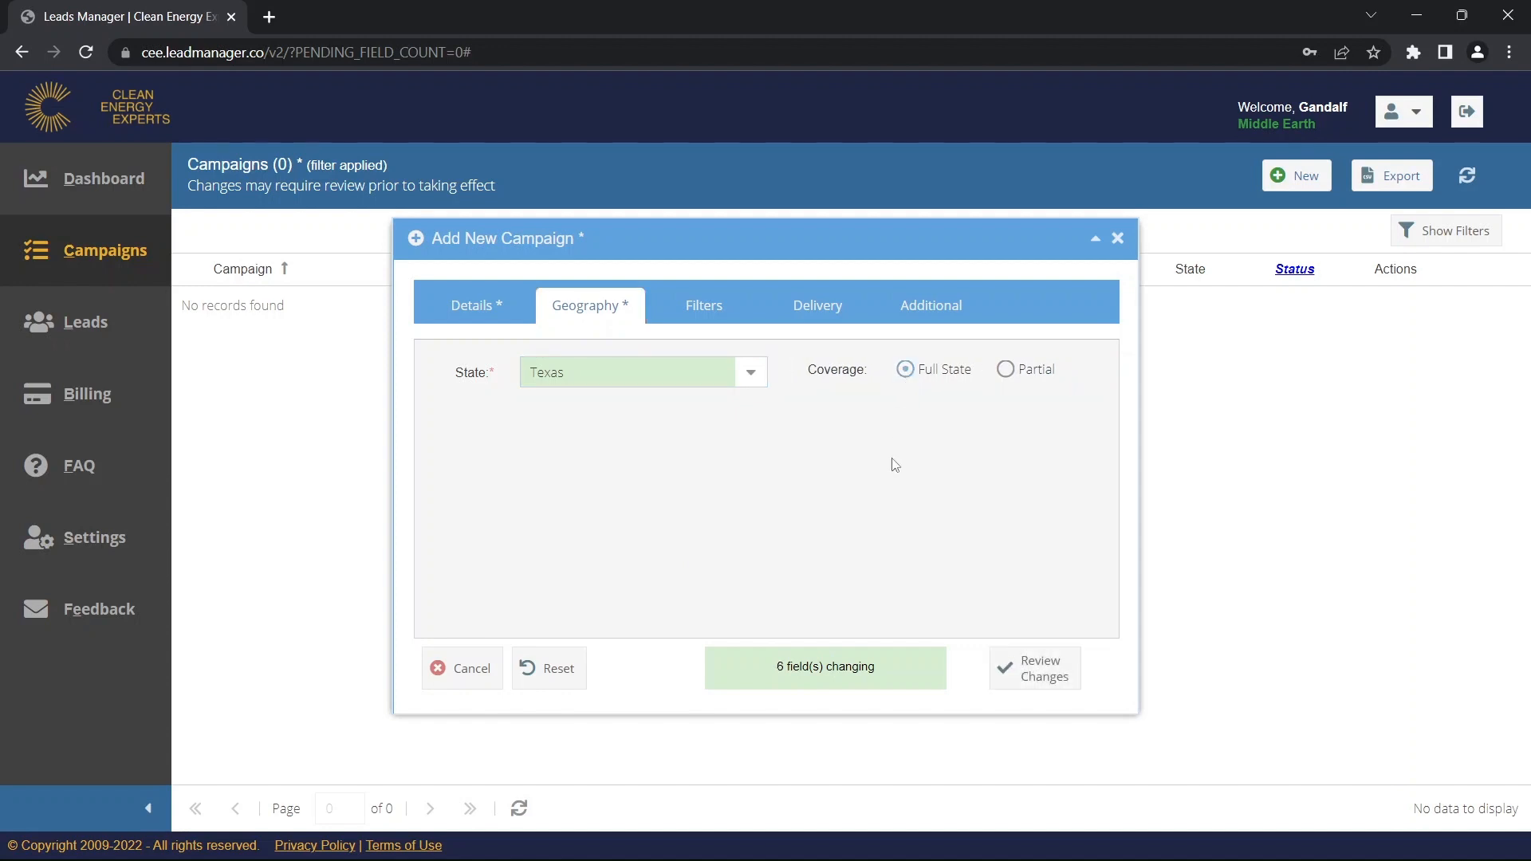
left_click(1007, 372)
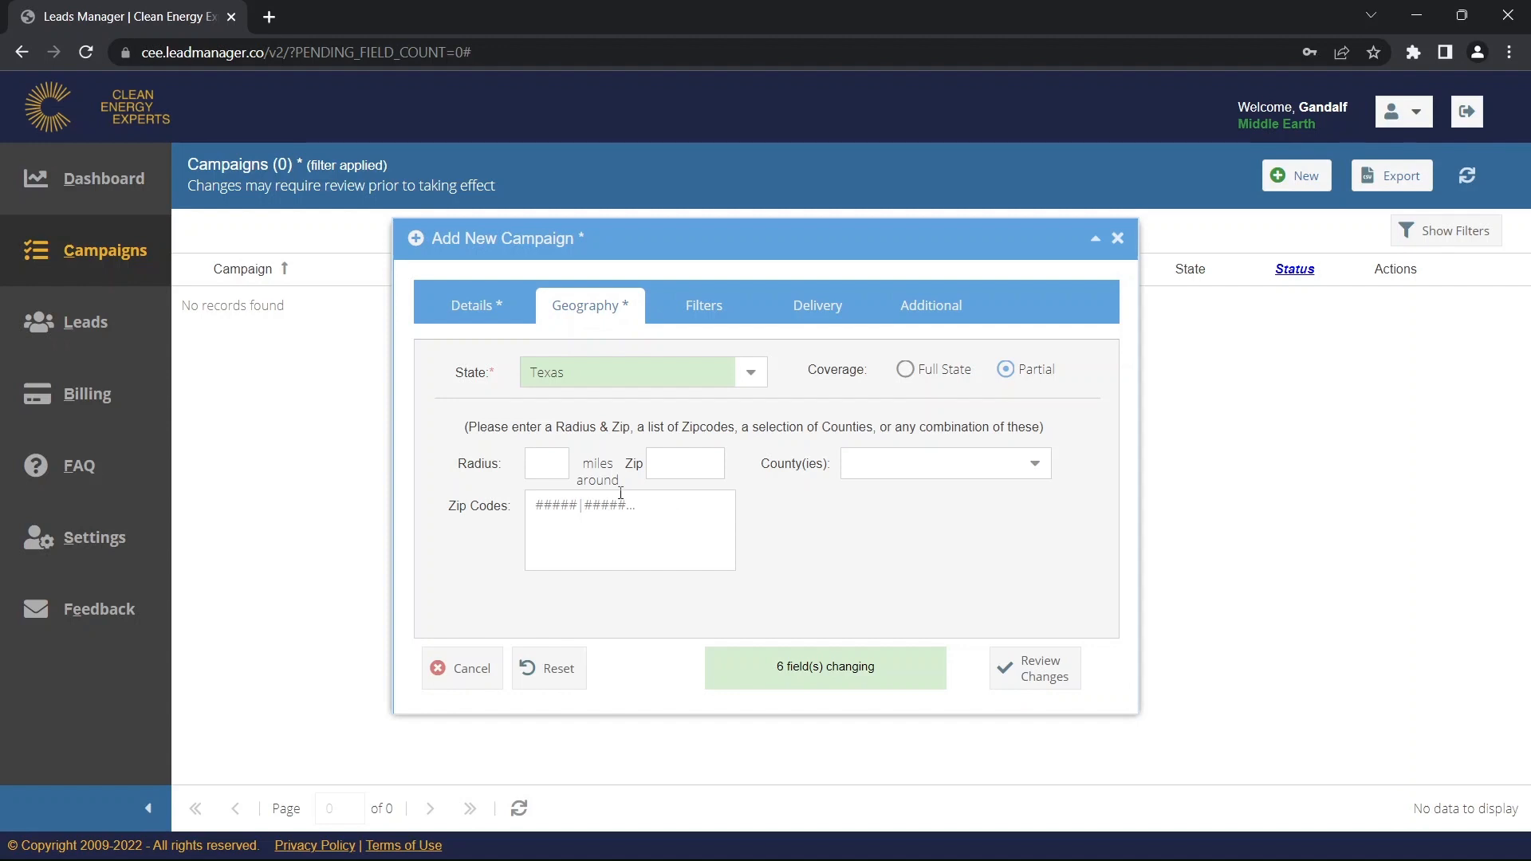
Leave Radius and Zip empty, clearing the trial 60 radius and 75201 zip.
left_click(557, 457)
type("60")
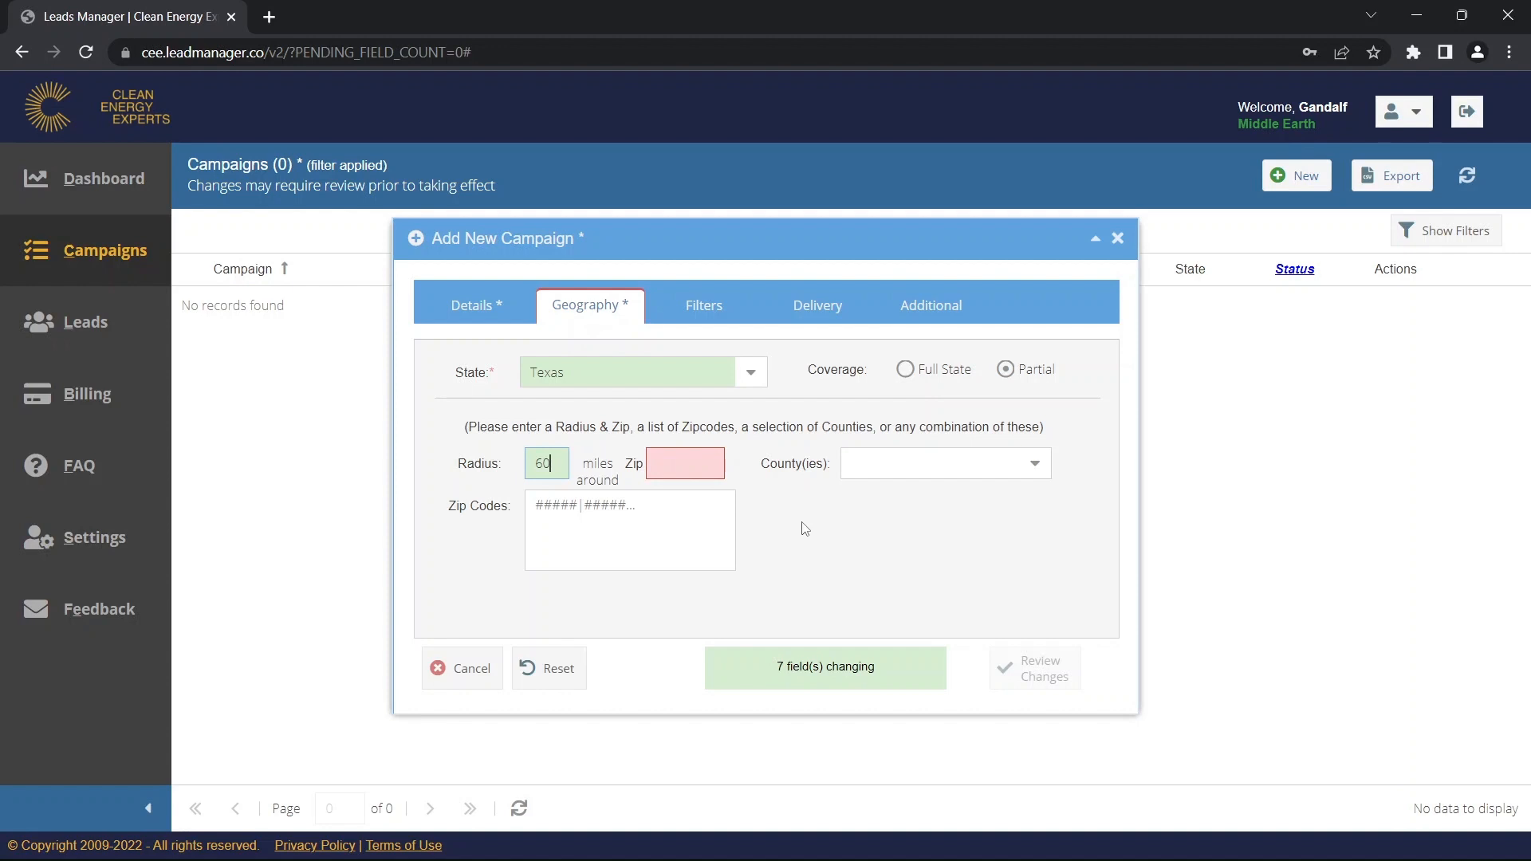
key("Tab")
type("75201")
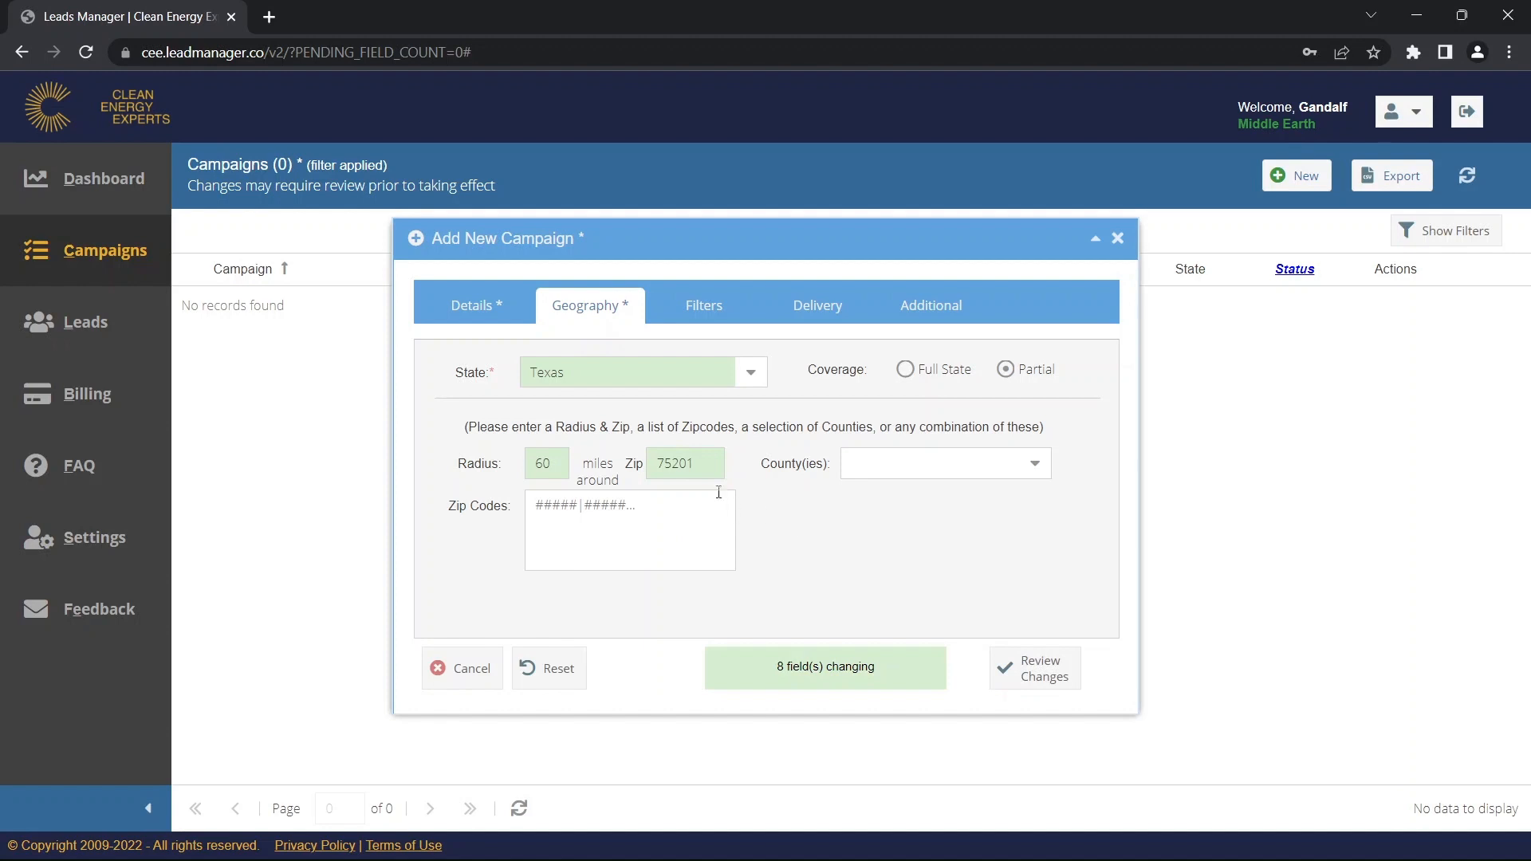
double_click(706, 468)
key("BackSpace")
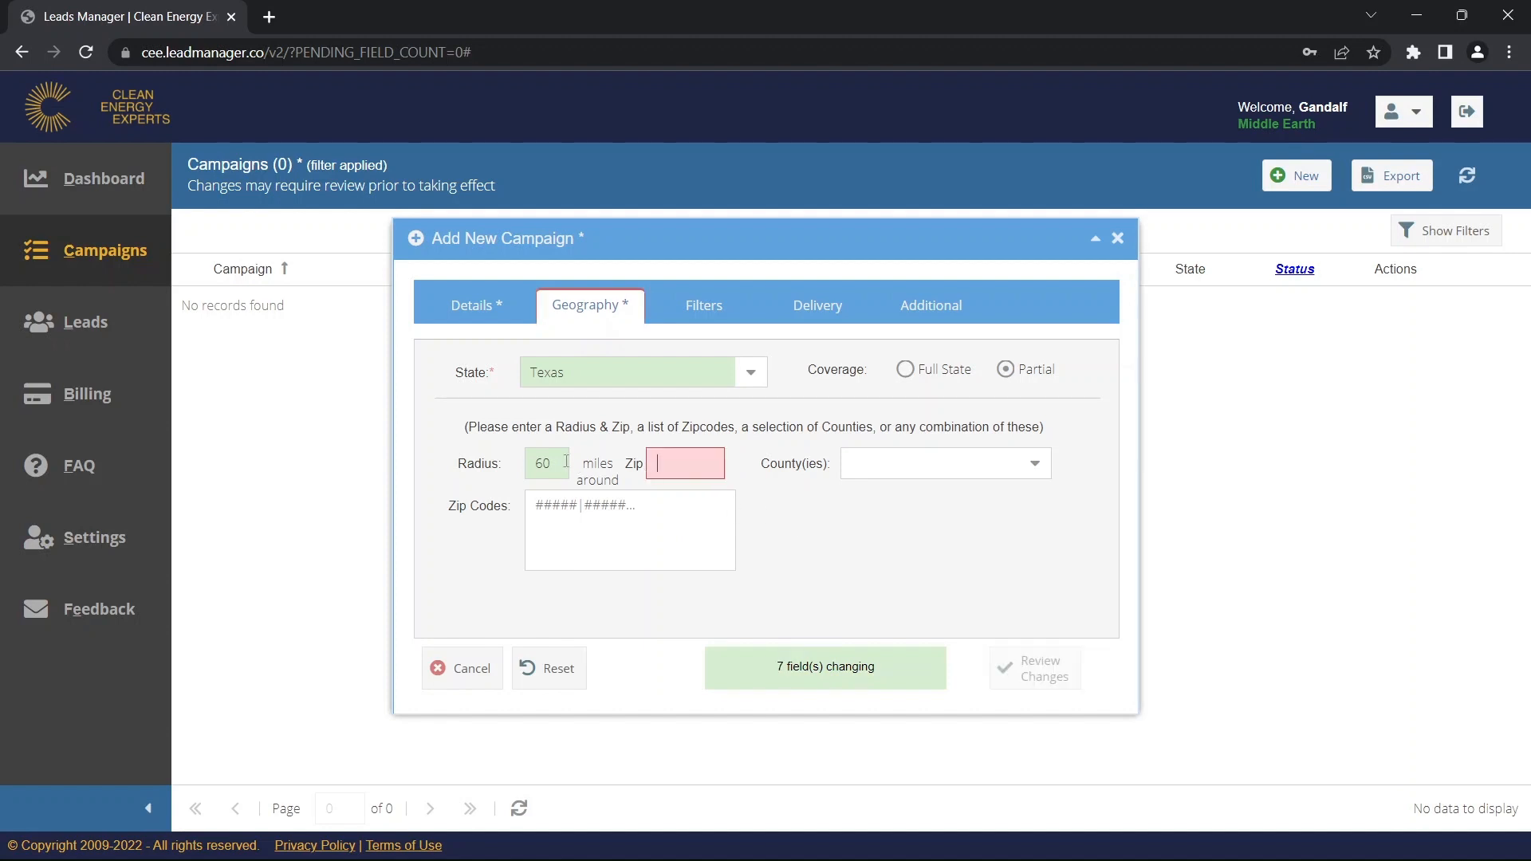
key("shift+Tab")
key("BackSpace")
left_click(618, 519)
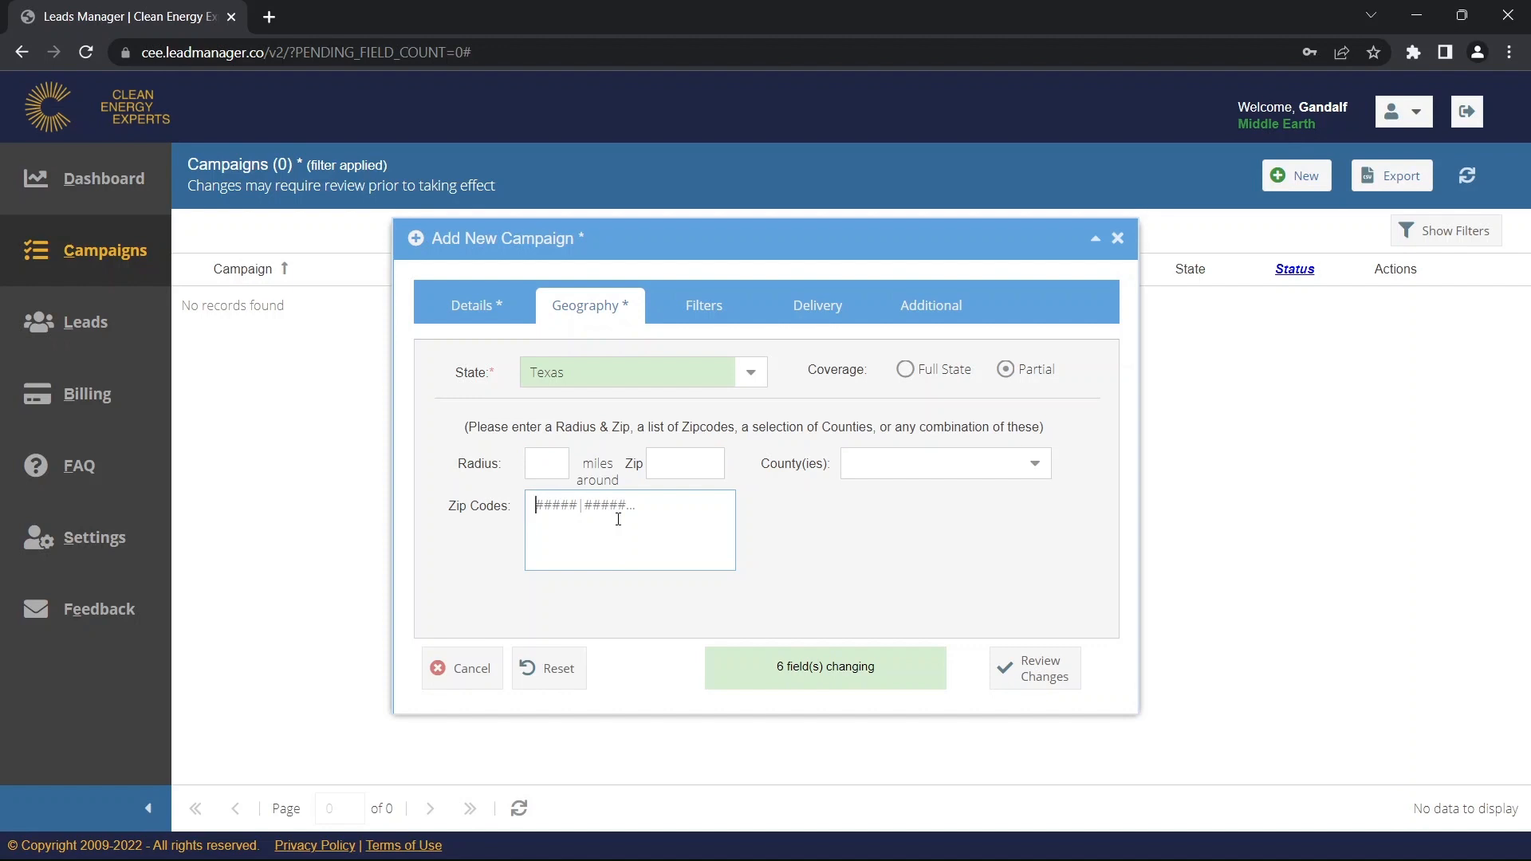
type("75201")
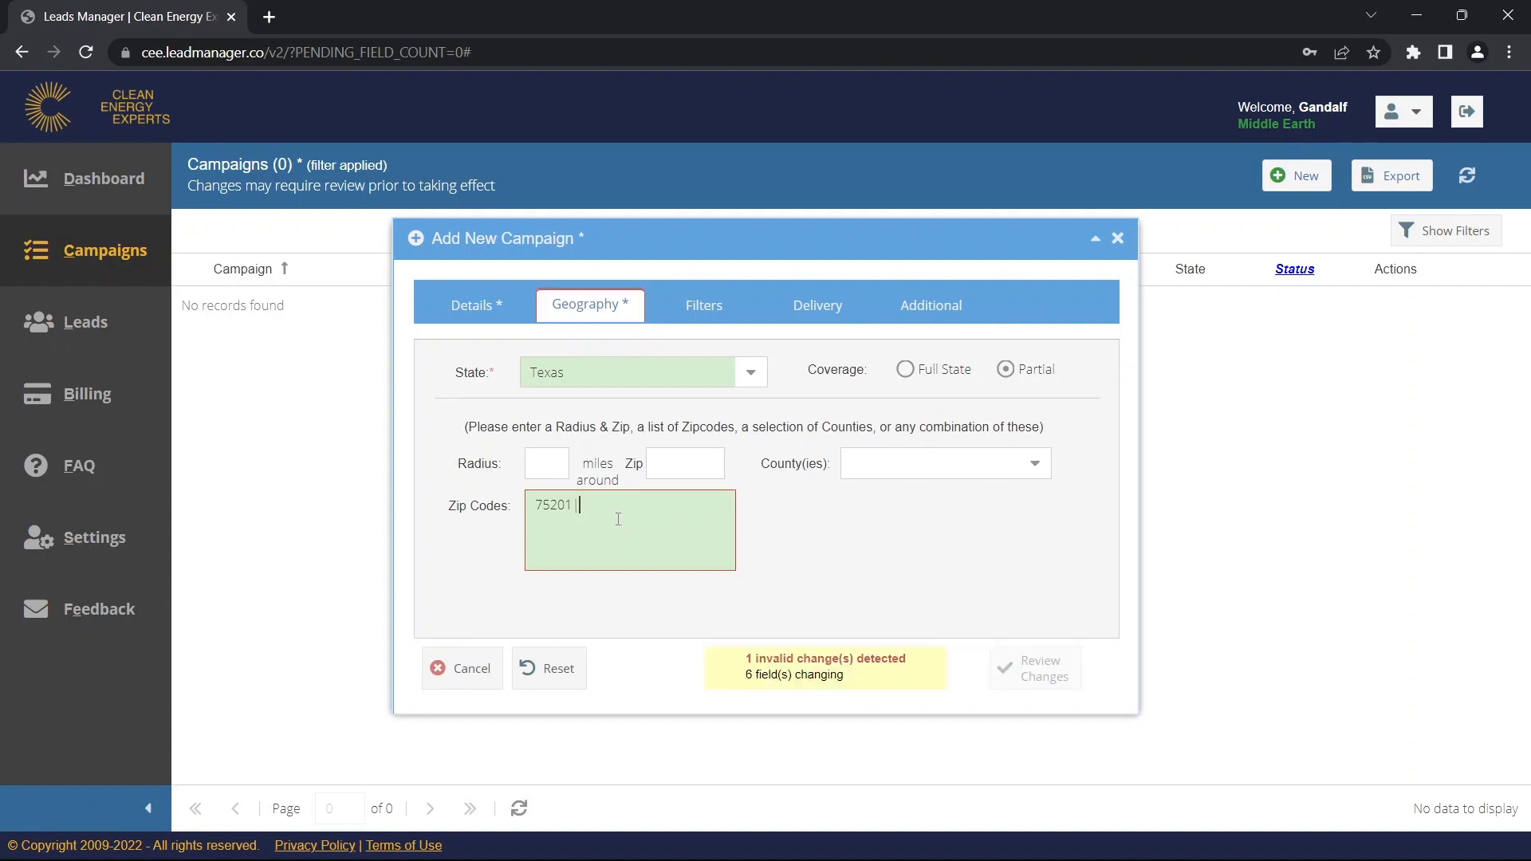
type(" | 75203")
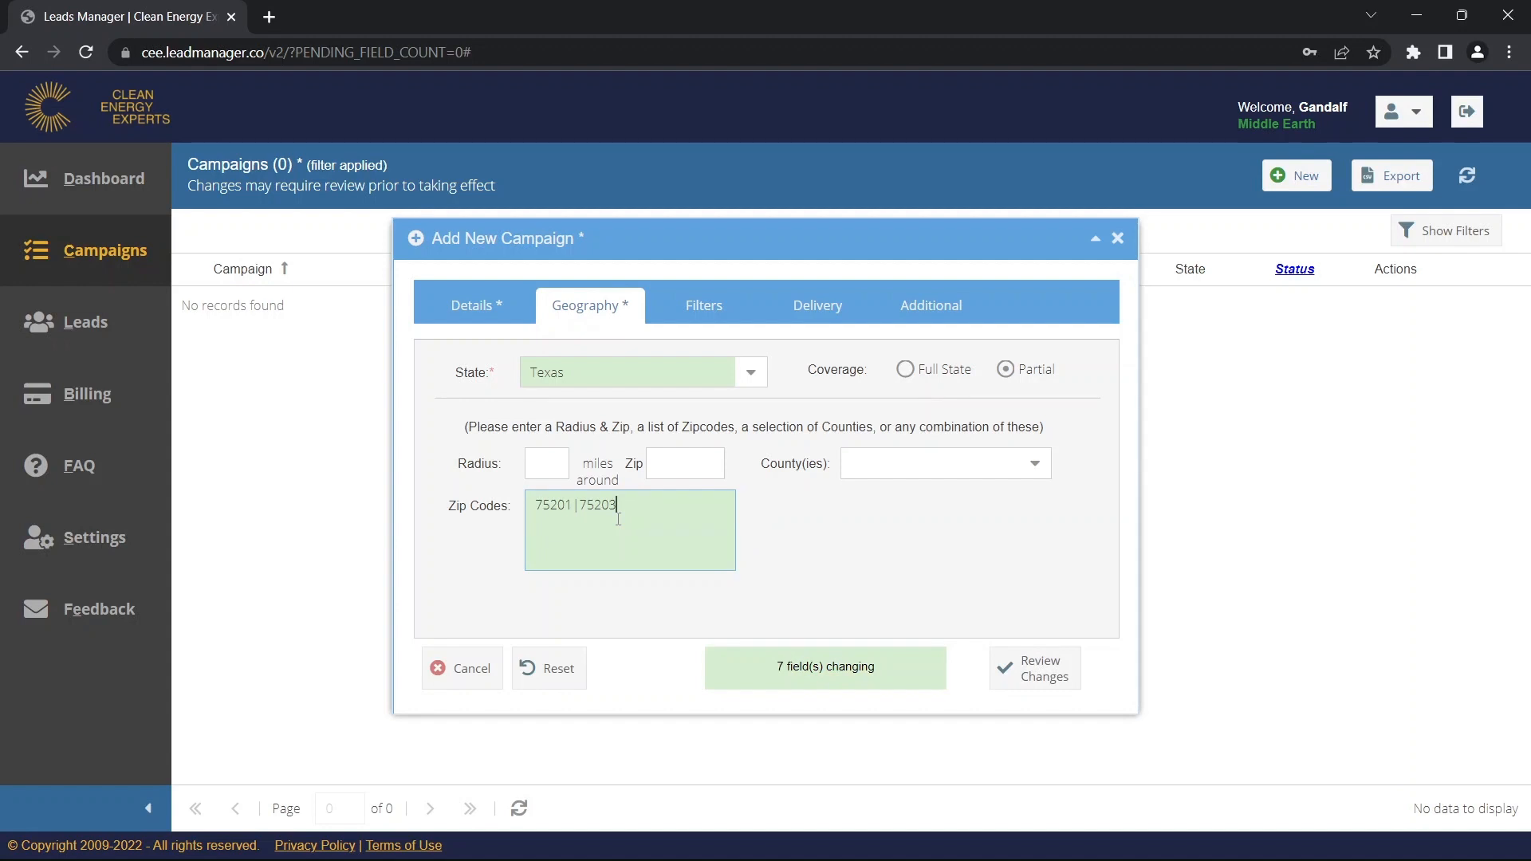
type(" | 7520")
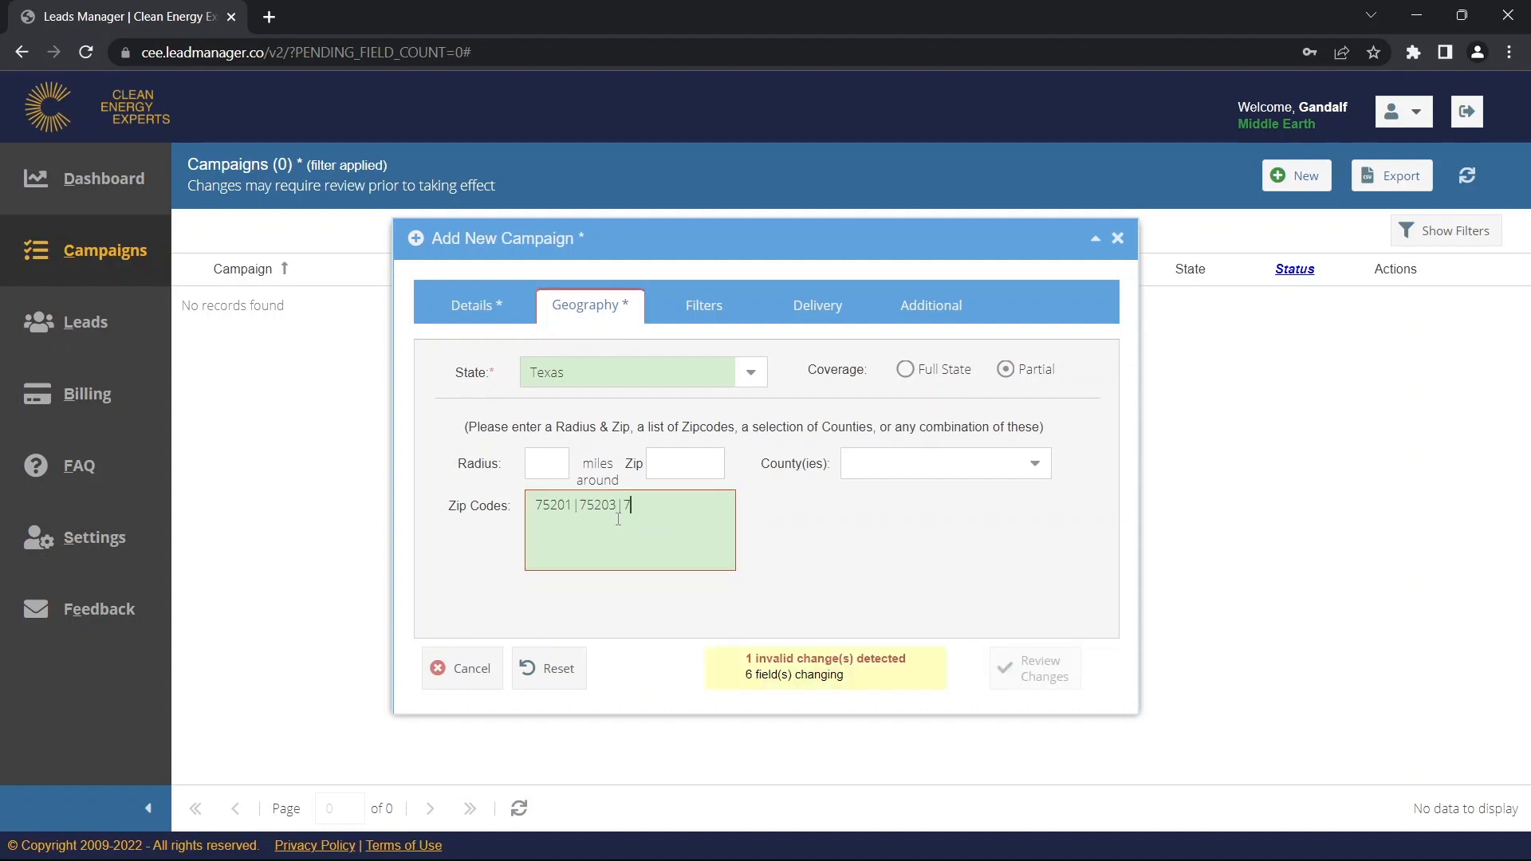
type("4")
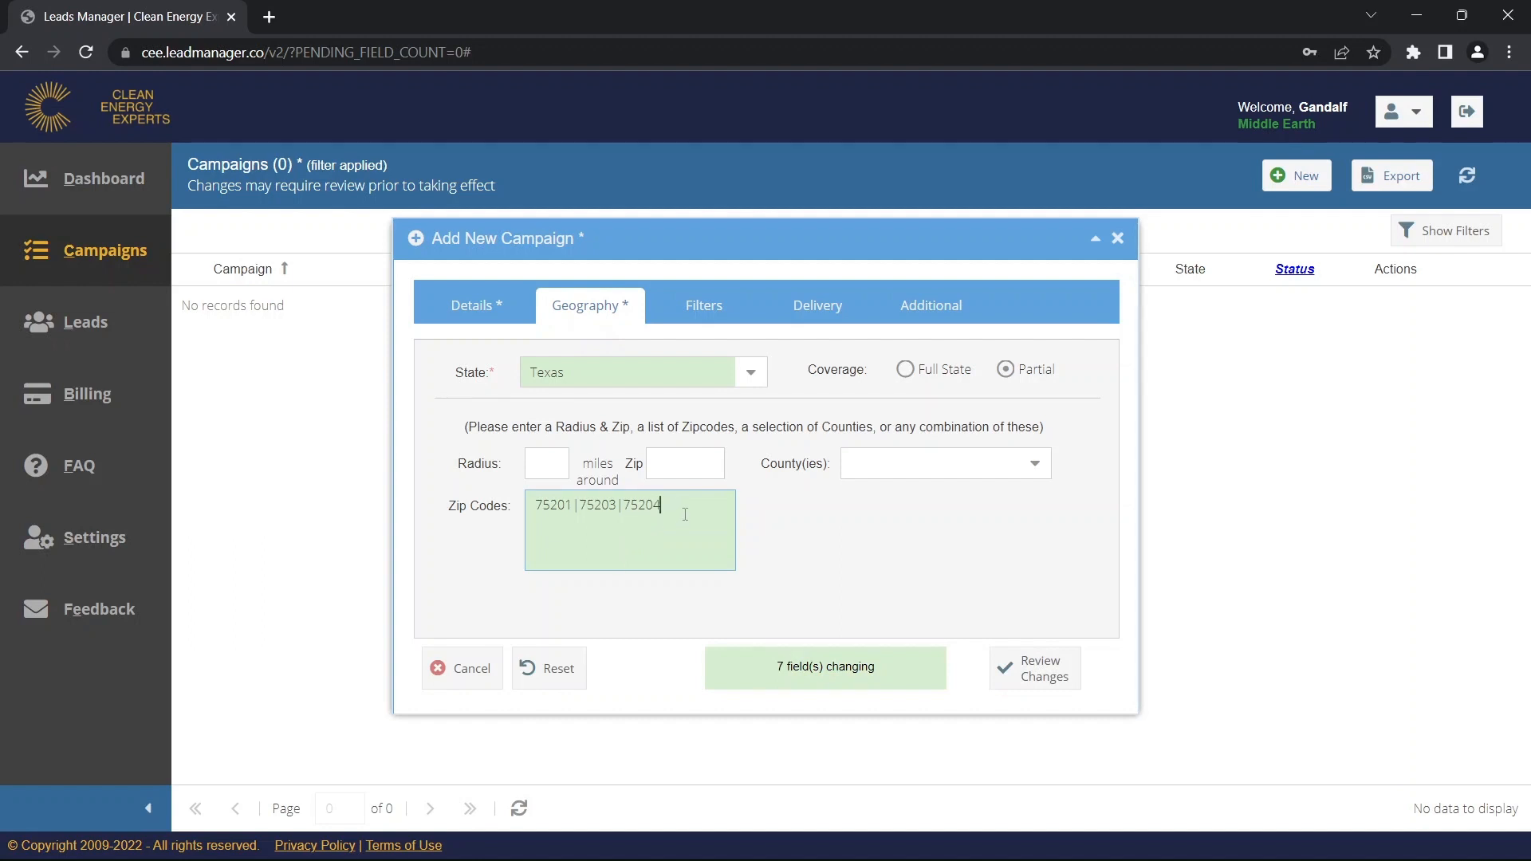
left_click_drag(685, 514, 532, 520)
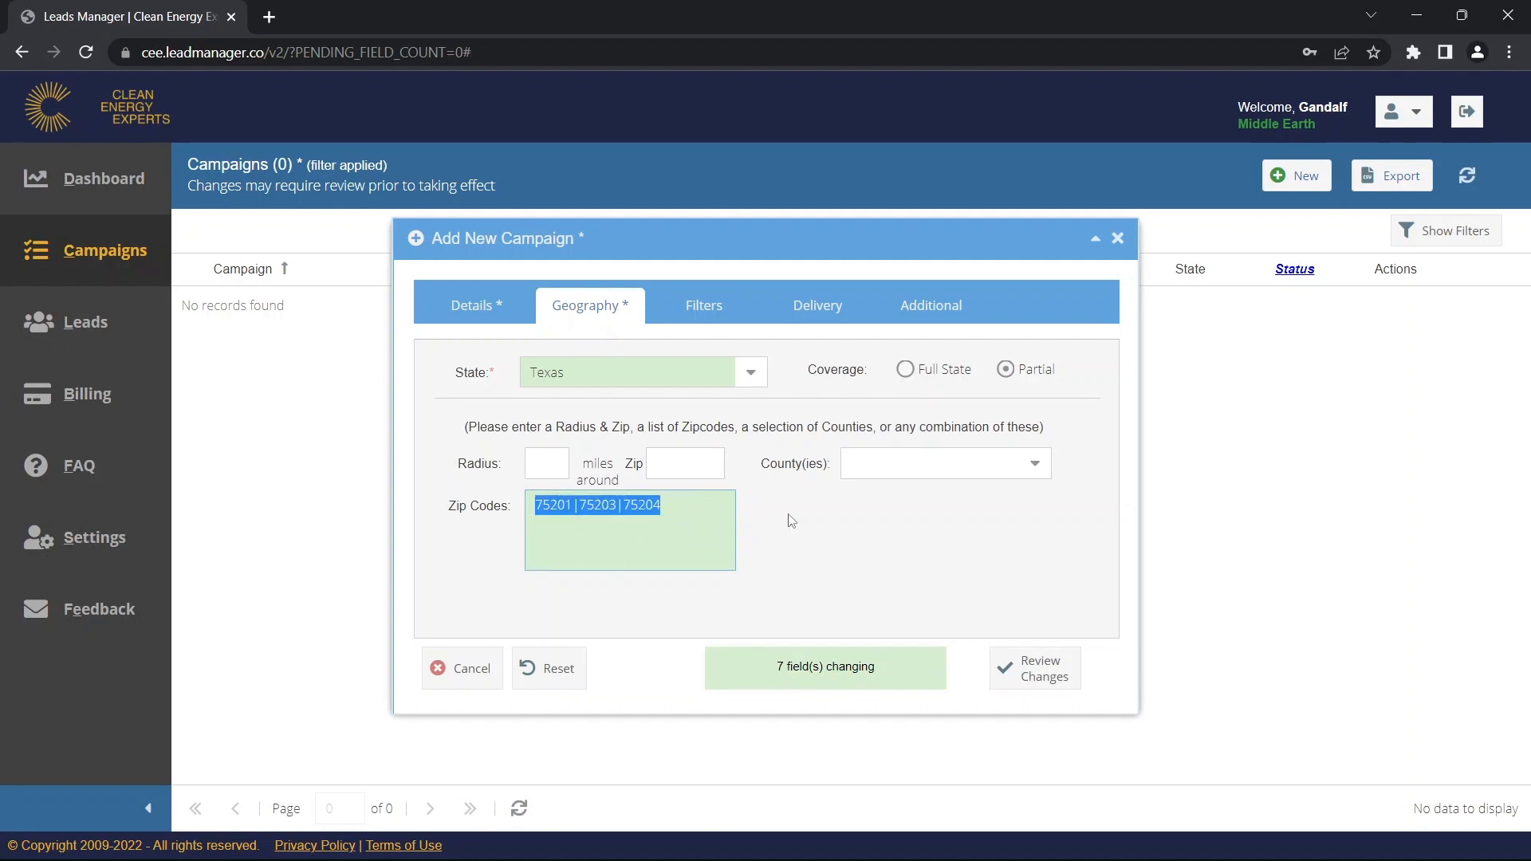
key("BackSpace")
type("75")
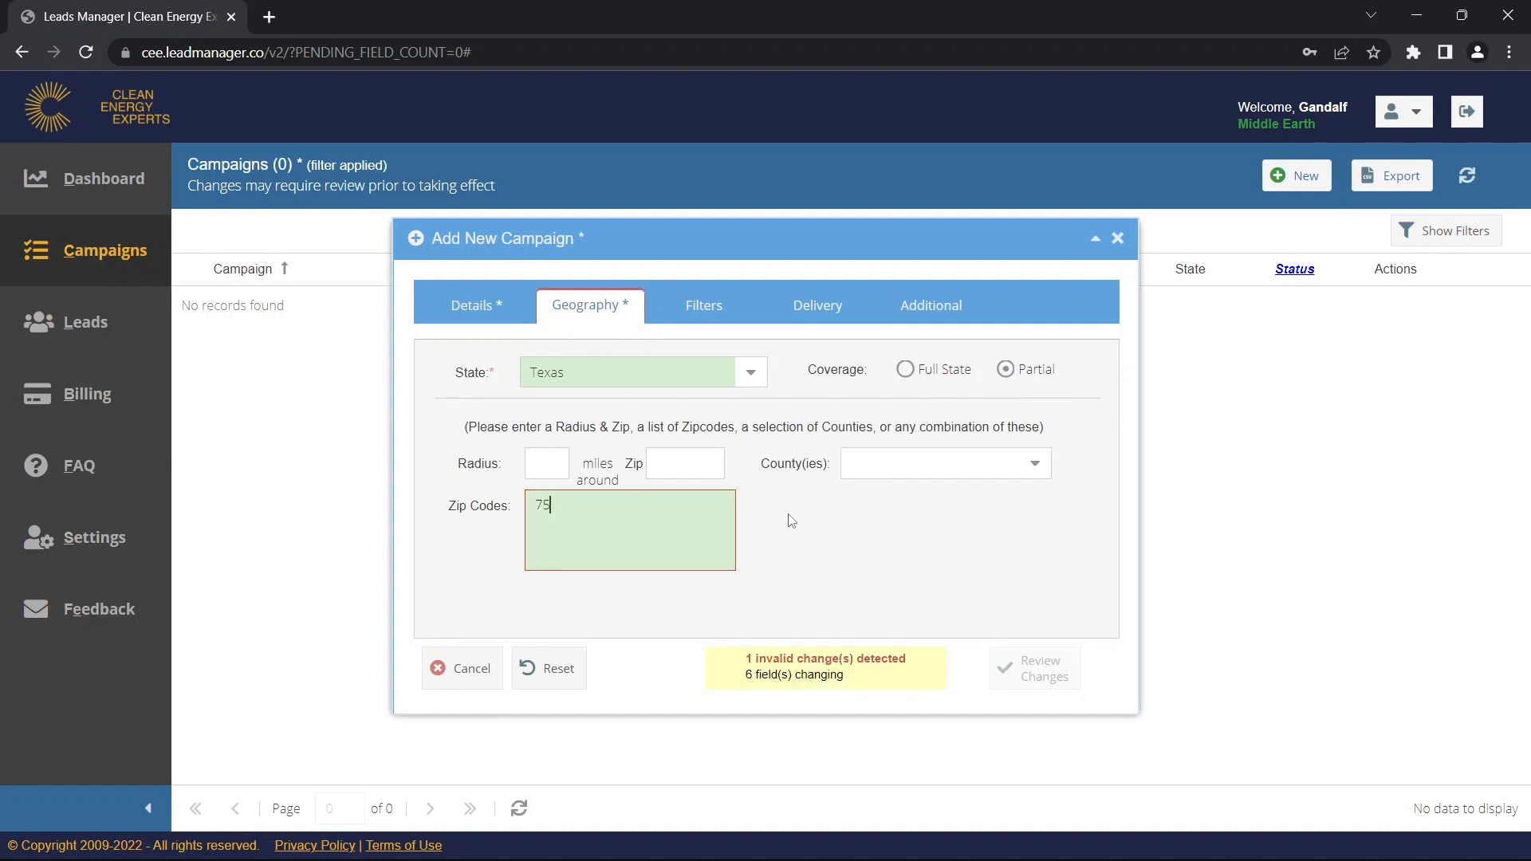
type("201")
key("Return")
type("75022")
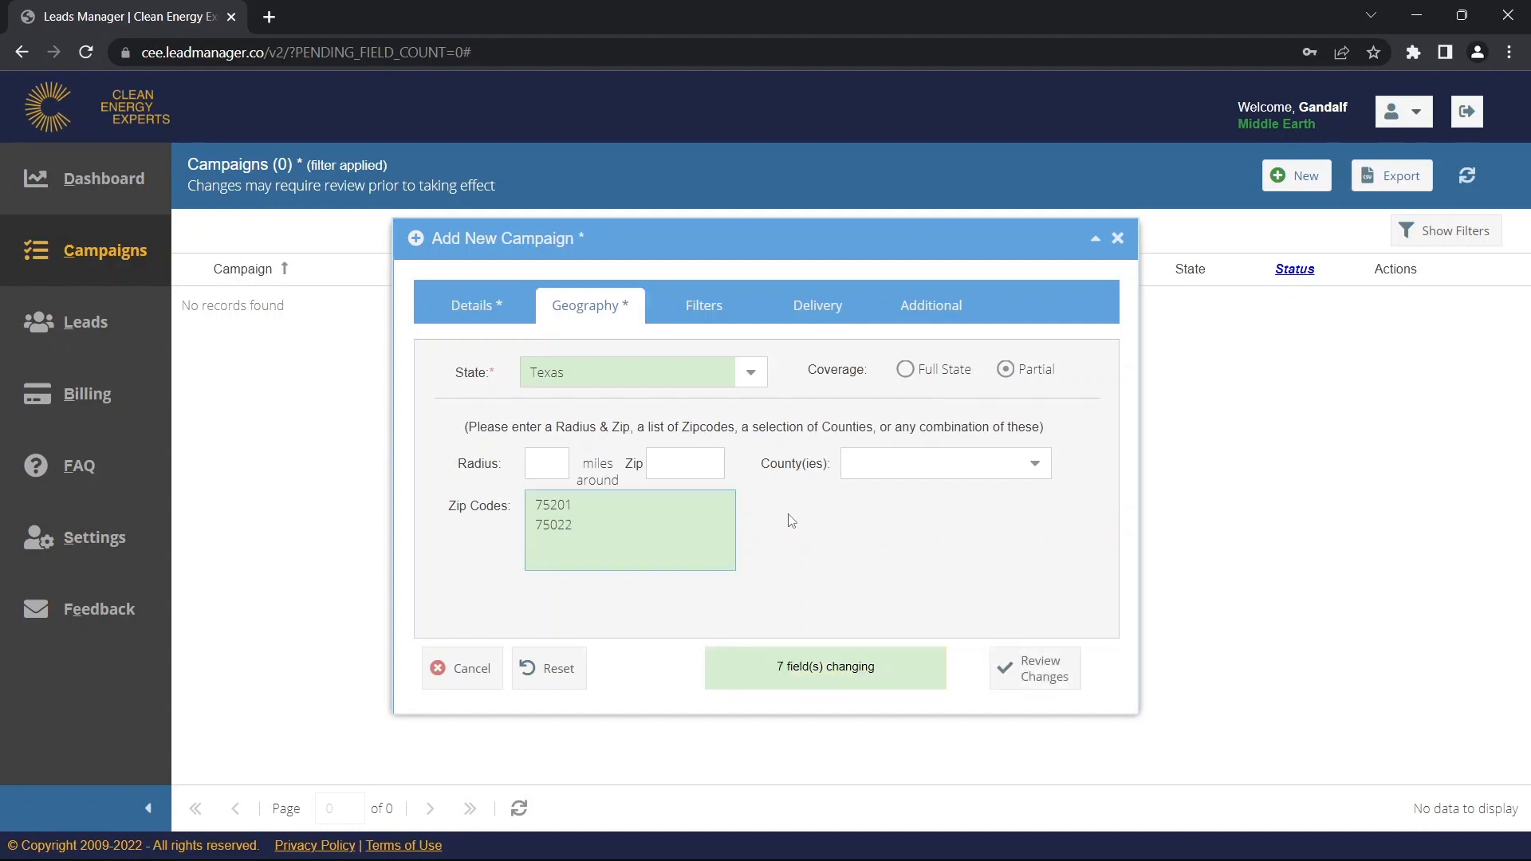
key("Return")
type("89")
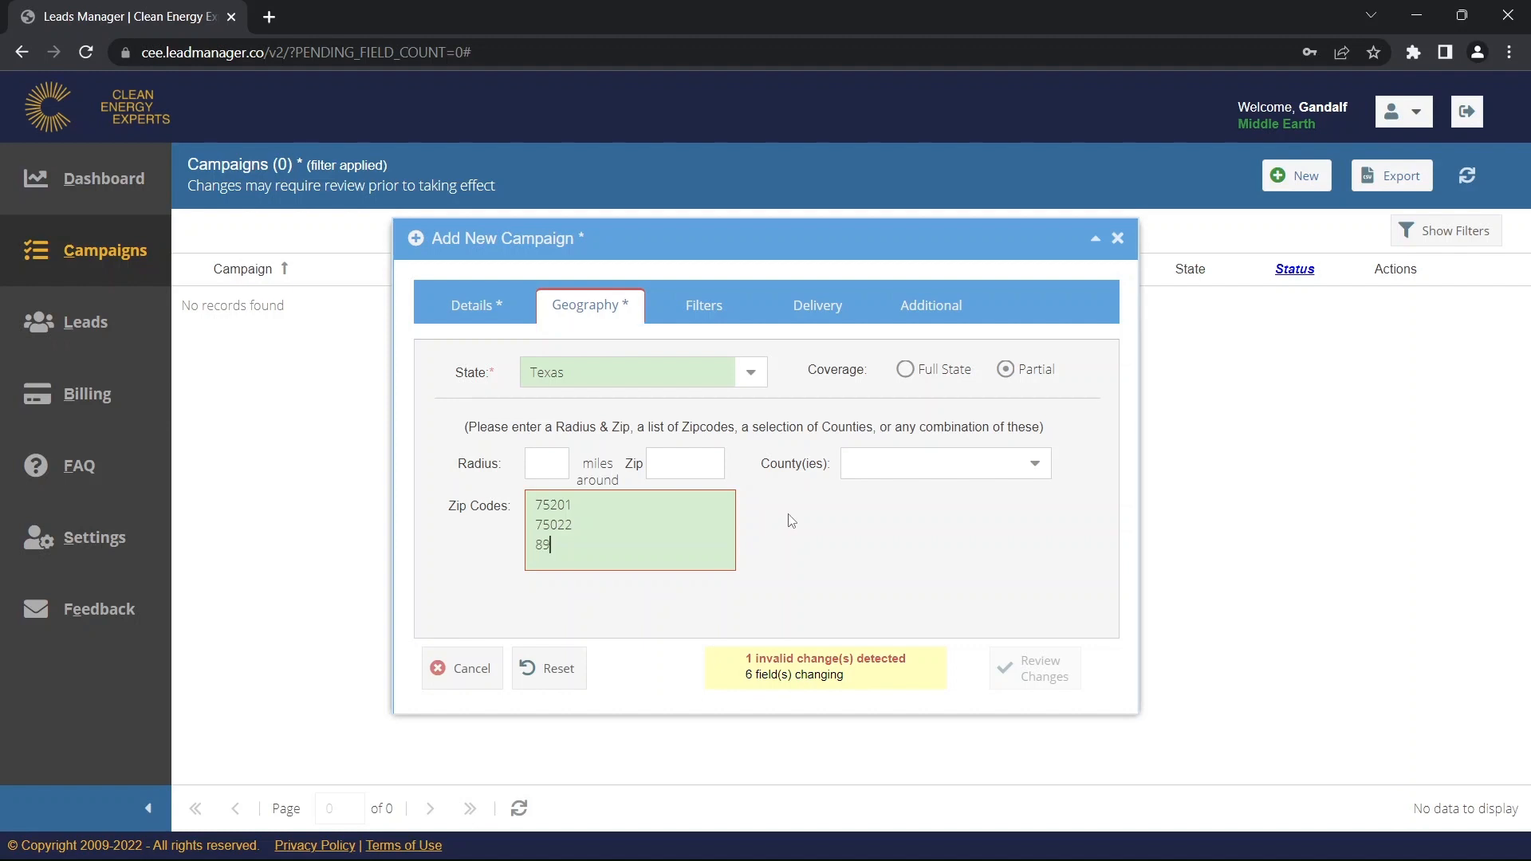
type("843")
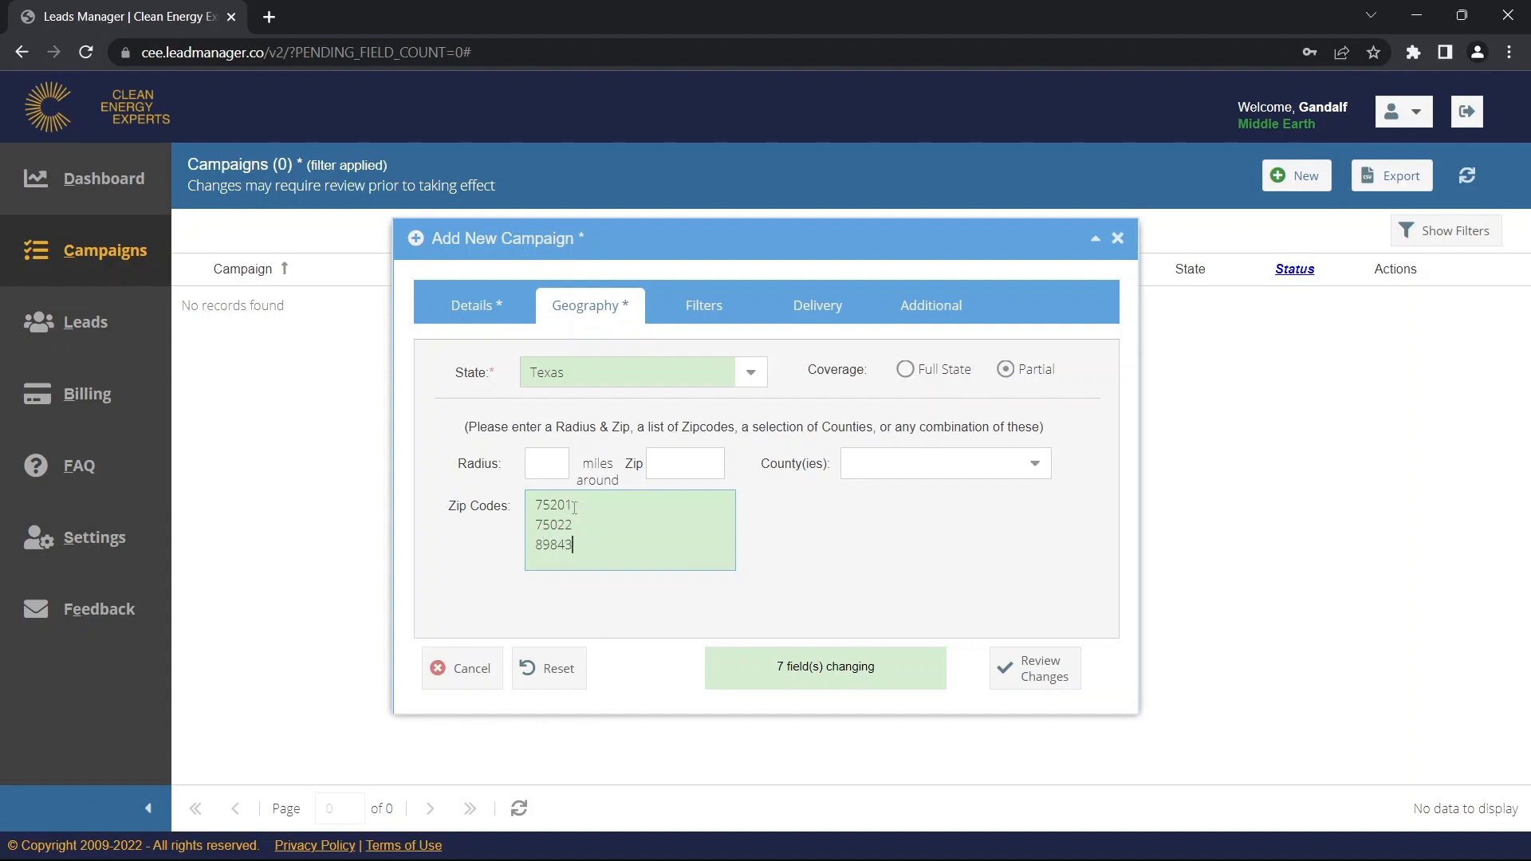
left_click(789, 501)
left_click_drag(609, 550, 518, 501)
key("BackSpace")
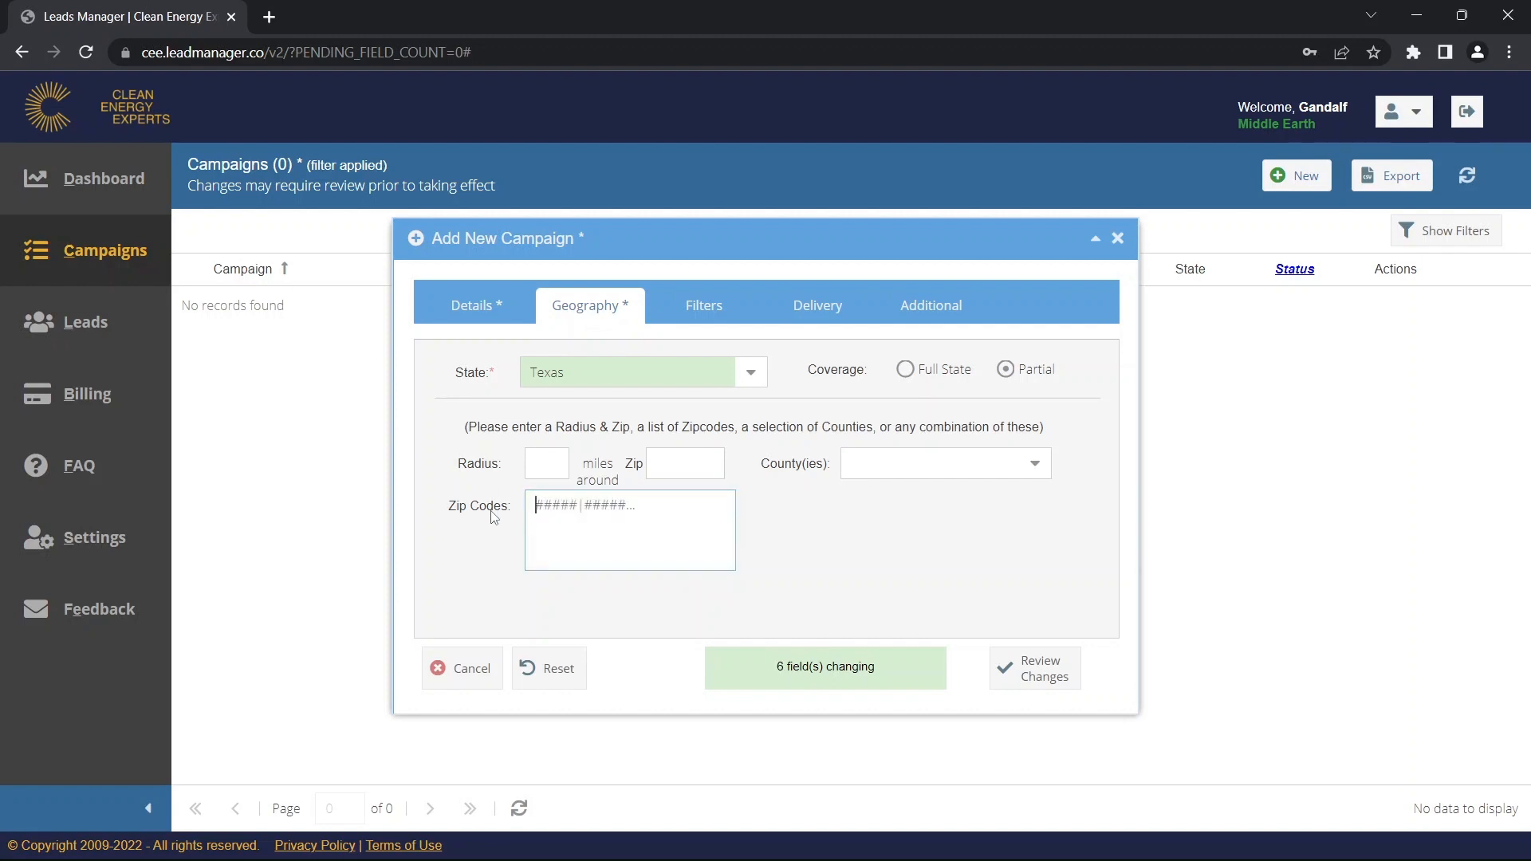
Select Coleman, Collingsworth and Colorado counties, removing Comanche and Cottle.
left_click(788, 536)
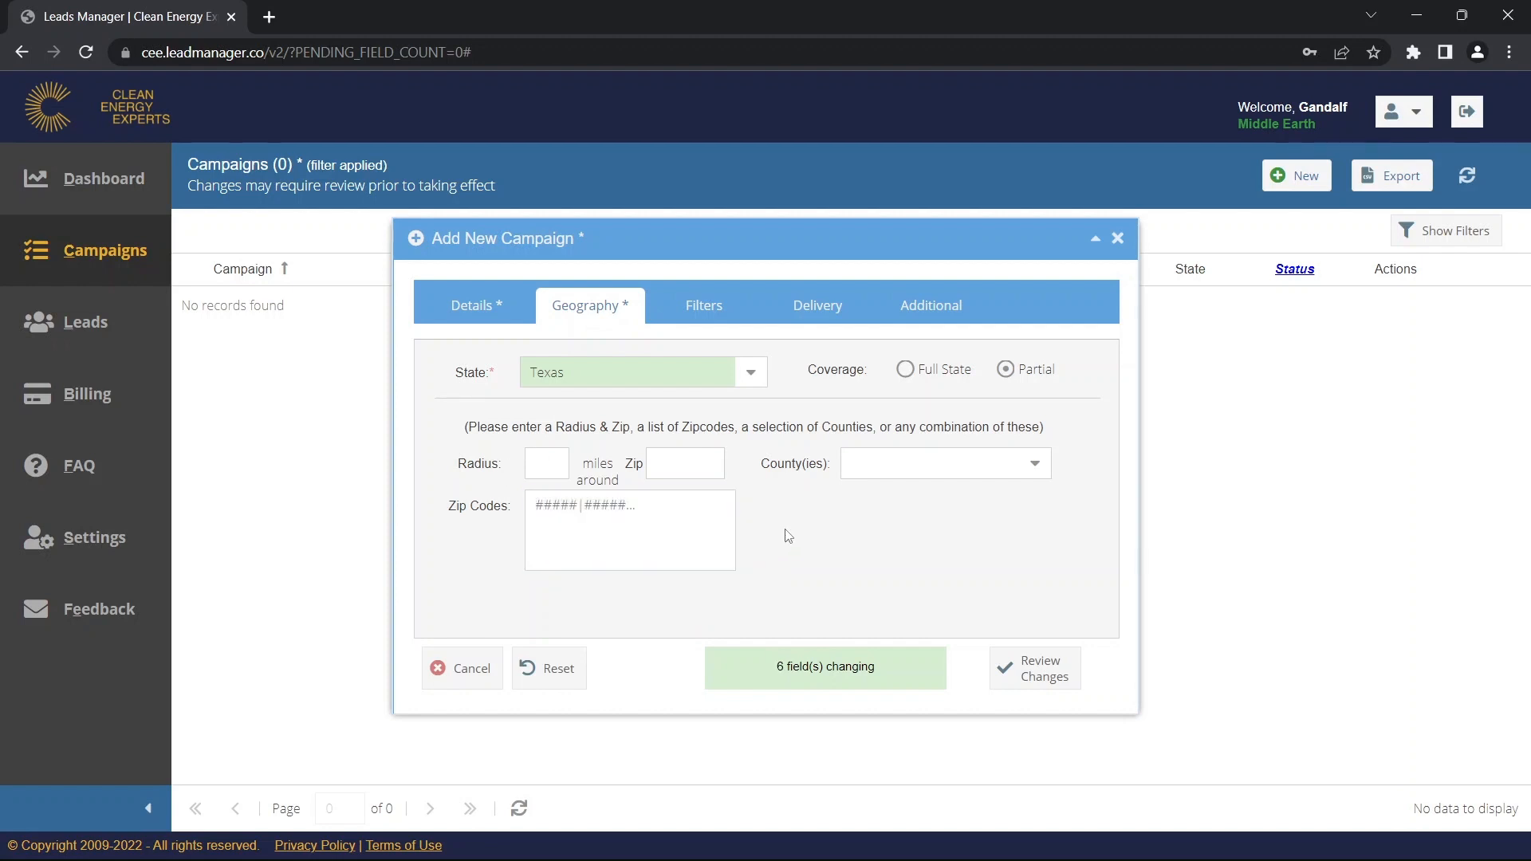
left_click(1035, 466)
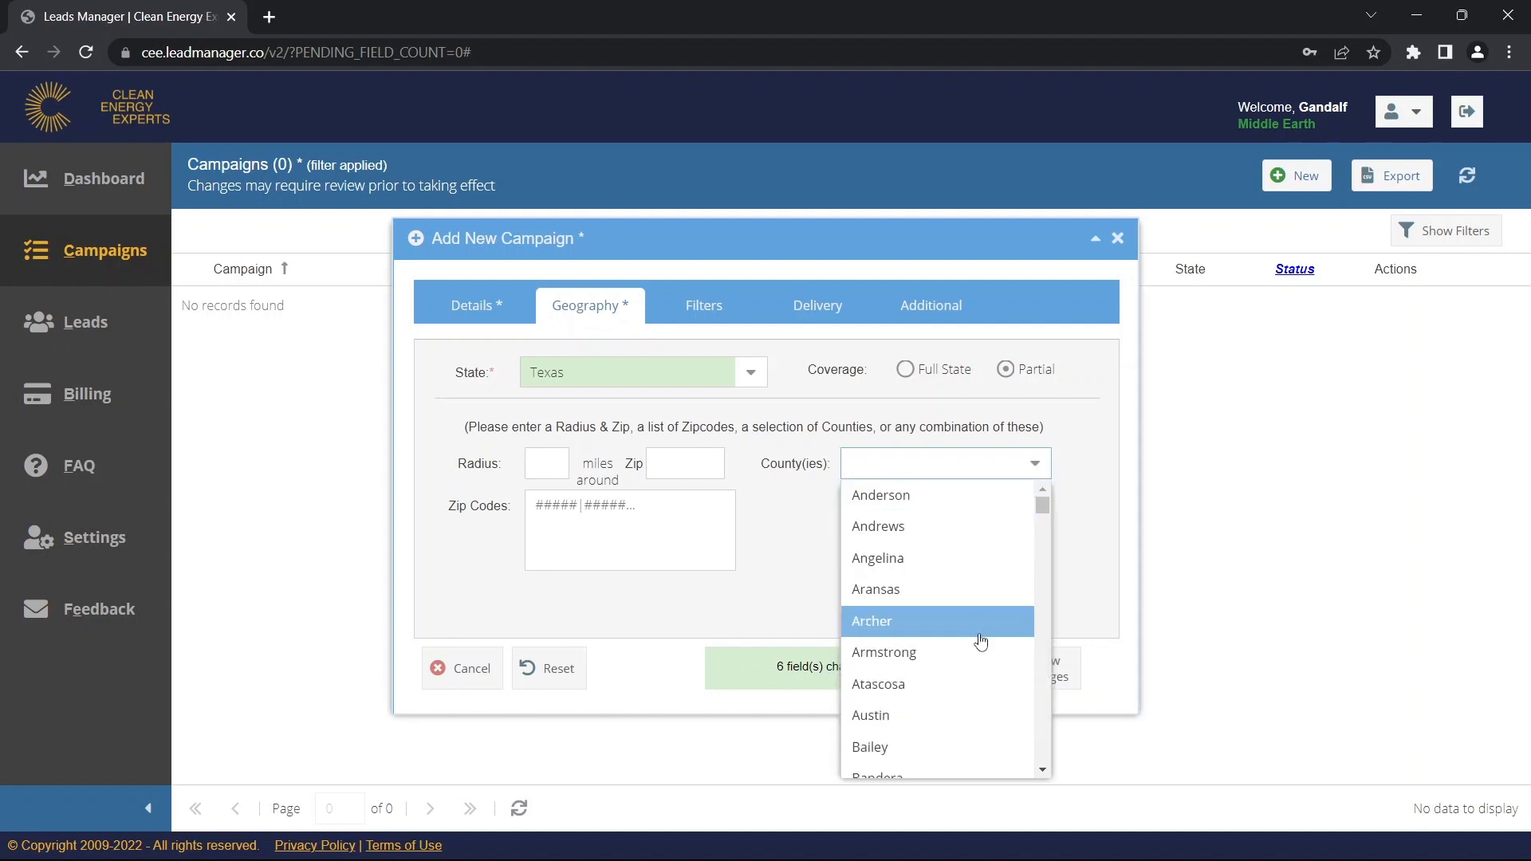
scroll(964, 668, "down", 9)
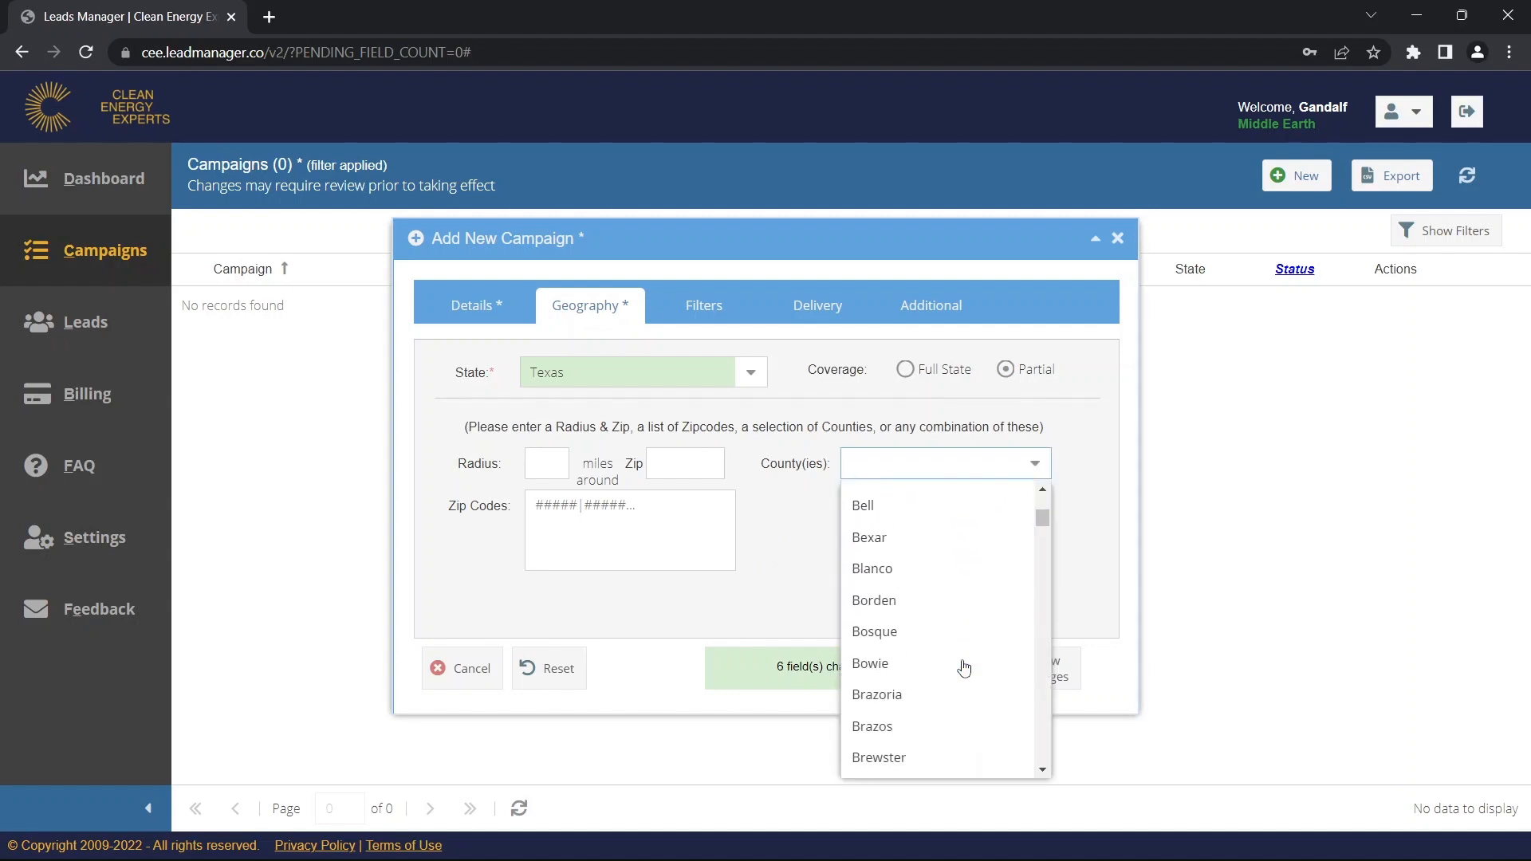
scroll(965, 669, "down", 4)
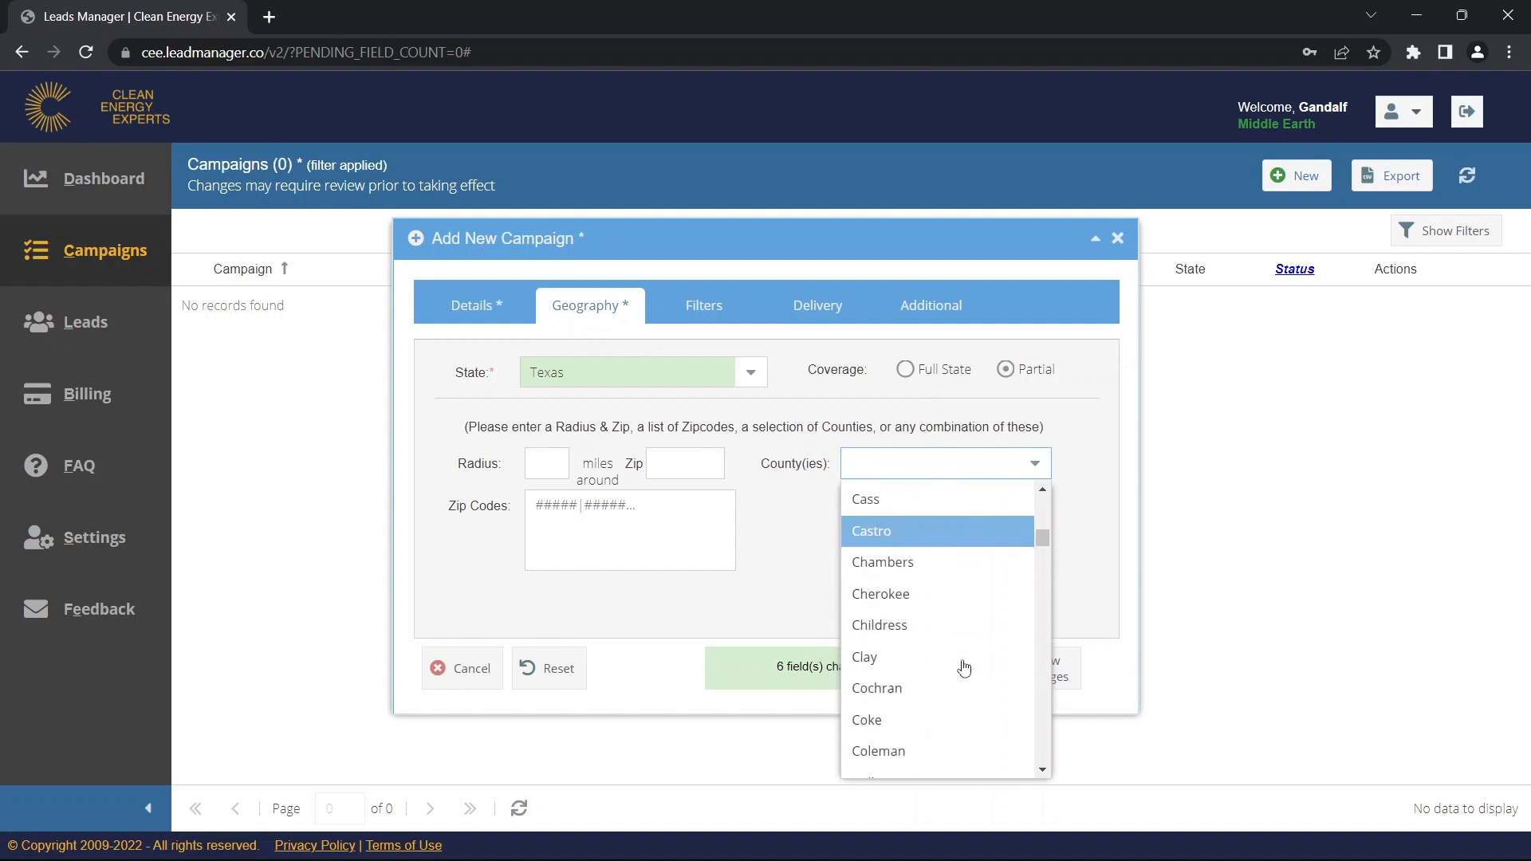
left_click(964, 669)
left_click(970, 622)
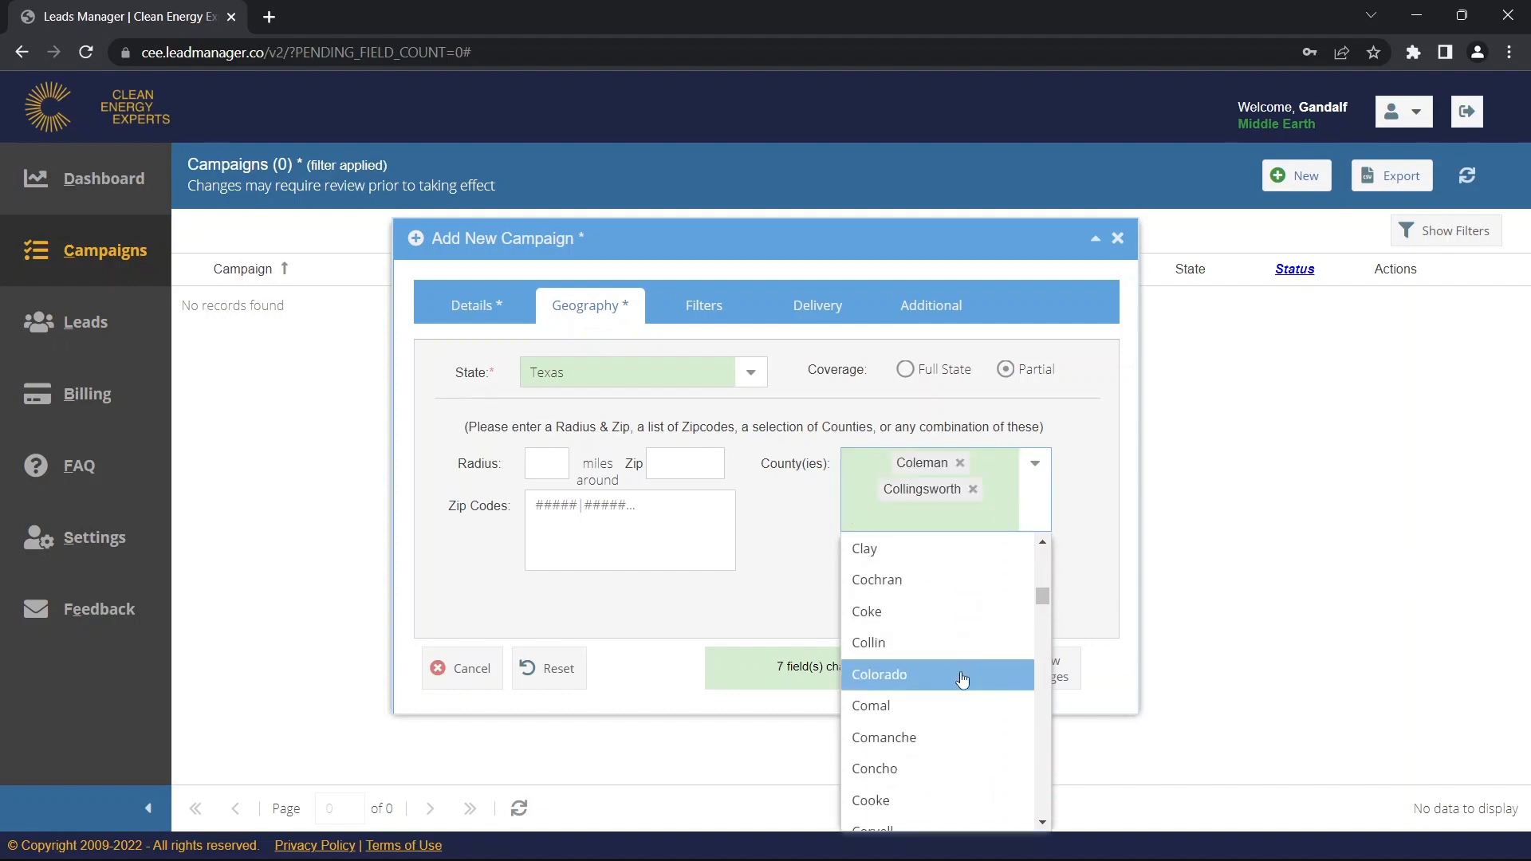
left_click(965, 680)
left_click(986, 729)
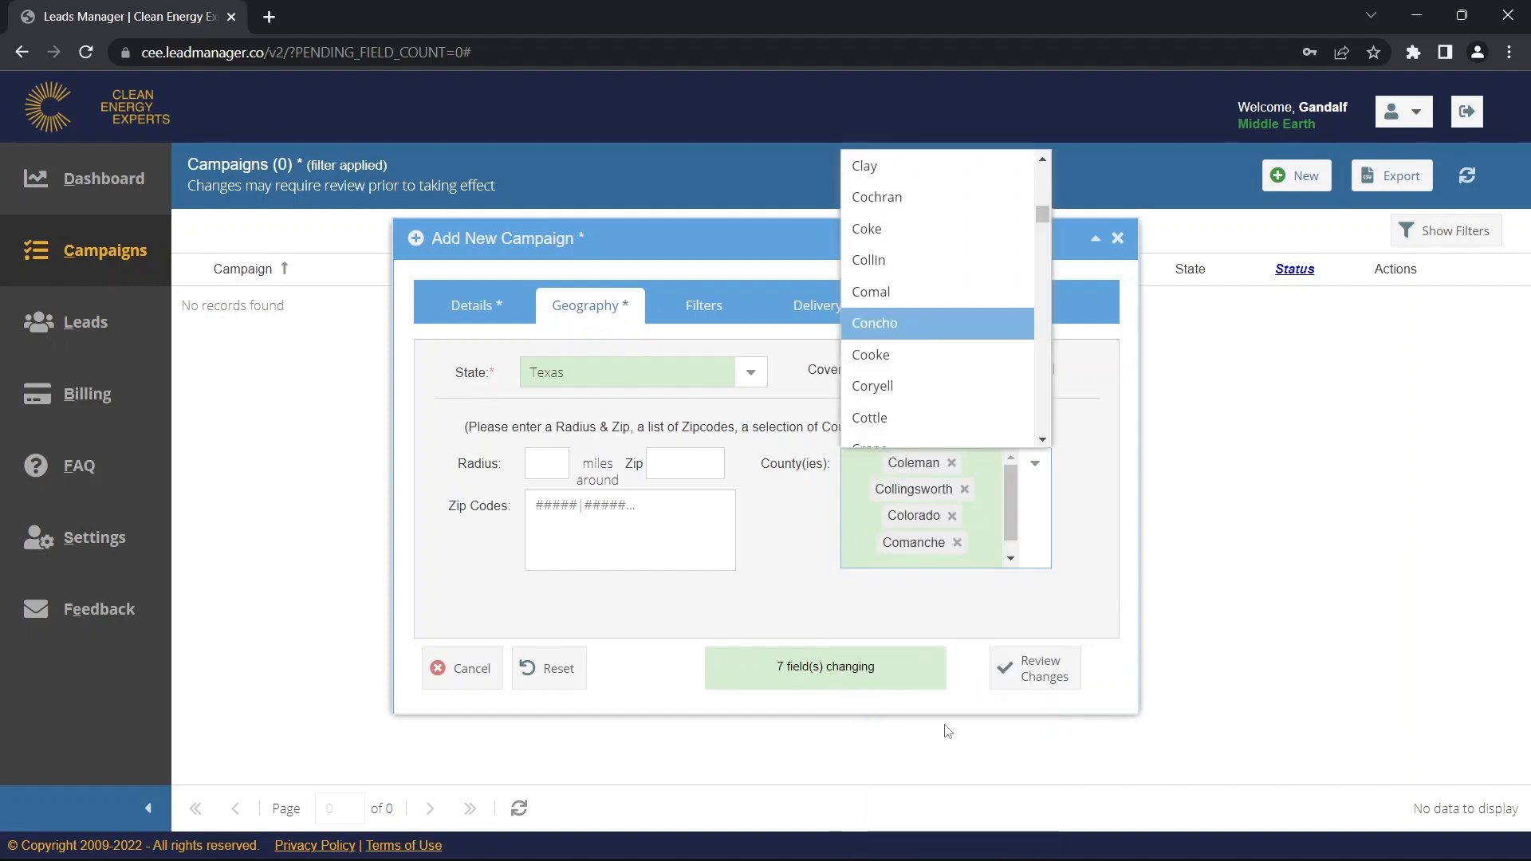
left_click(913, 418)
left_click(957, 543)
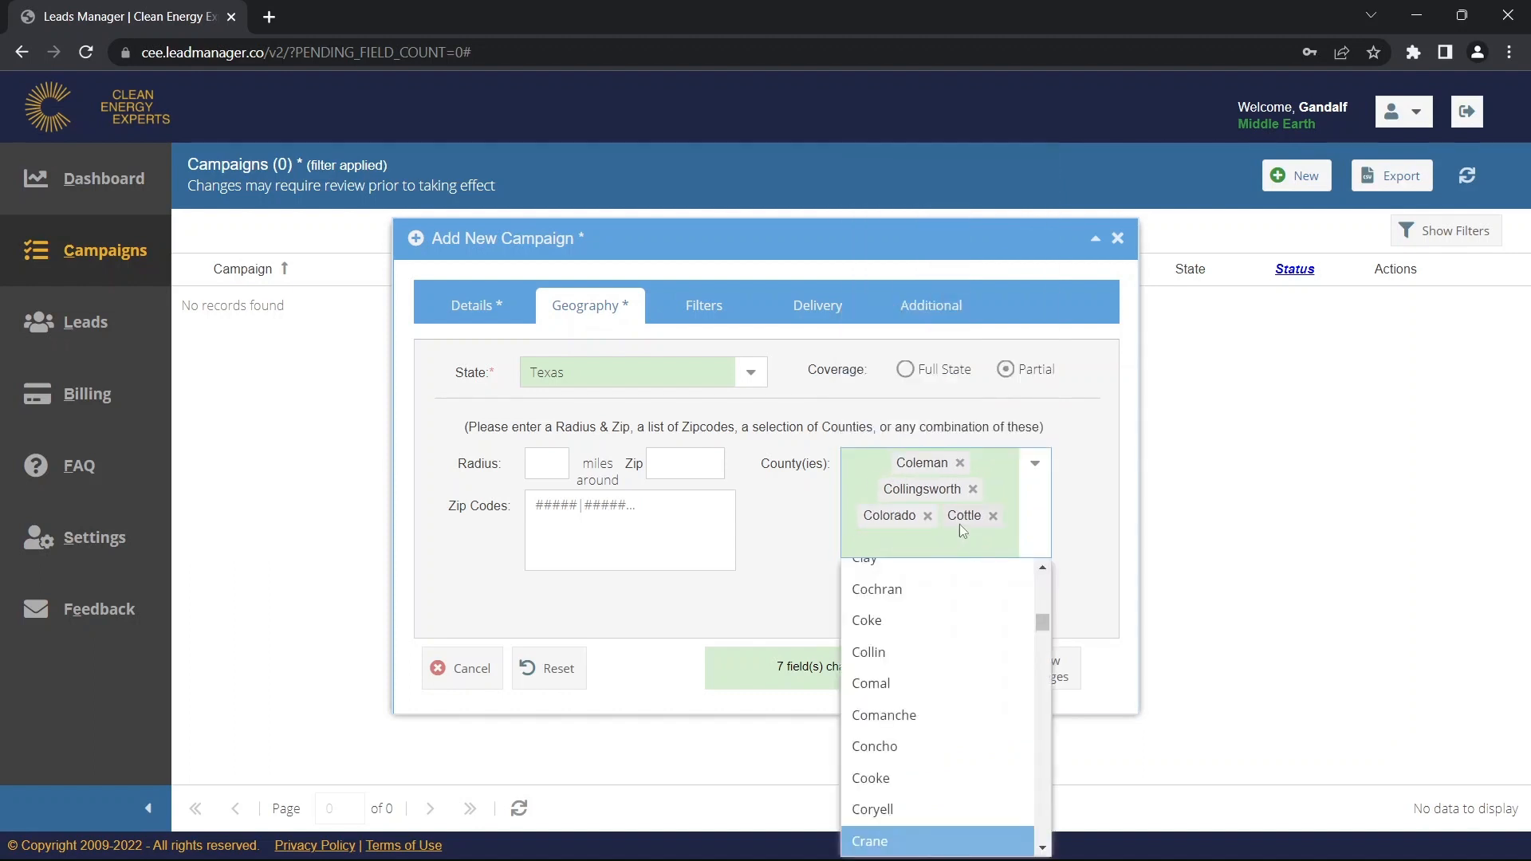
left_click(991, 516)
key("Up")
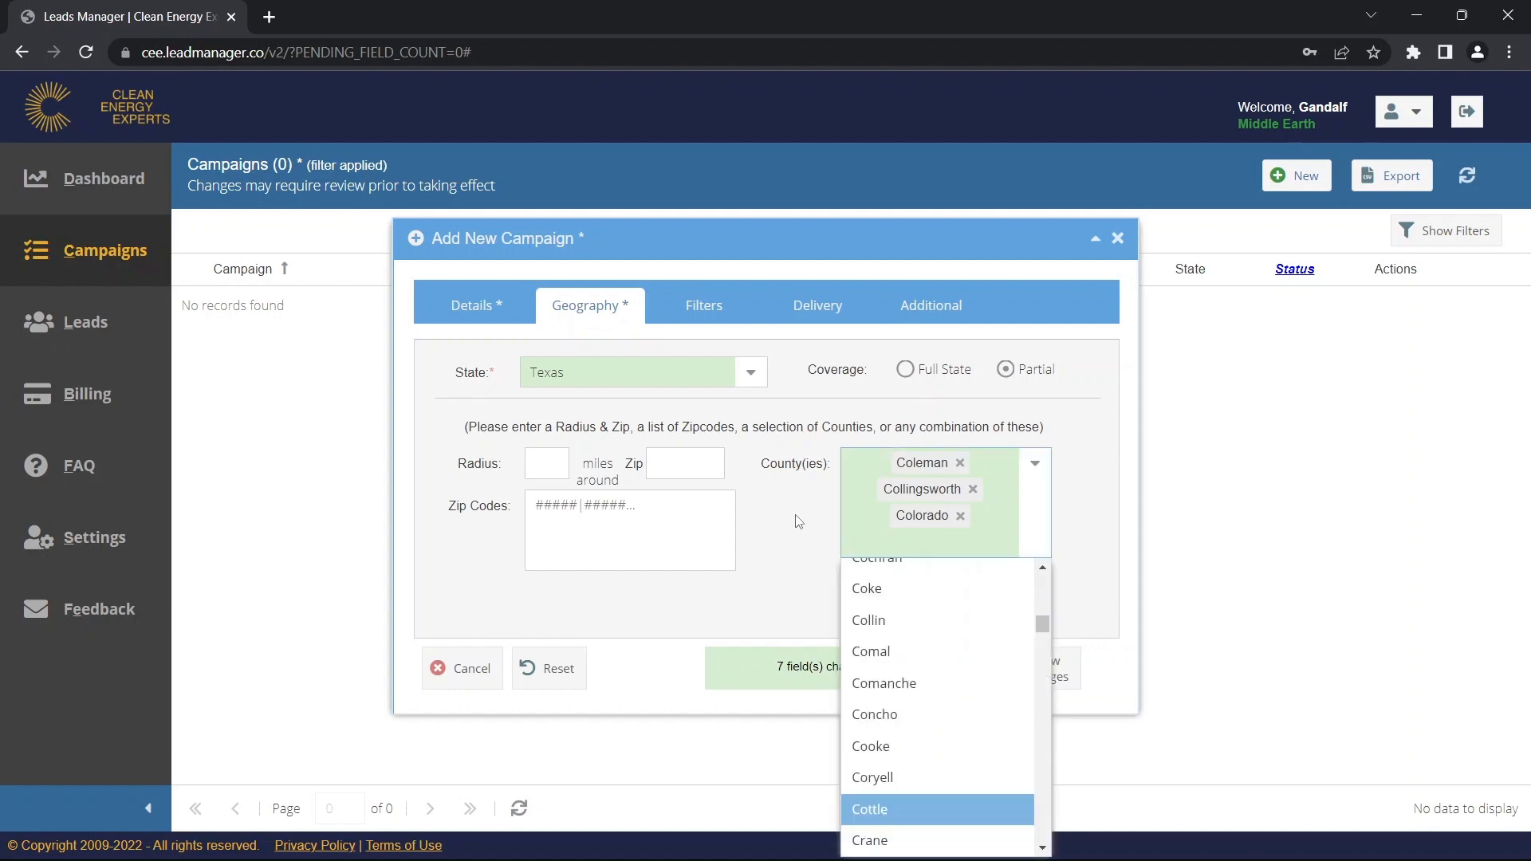
left_click(1073, 477)
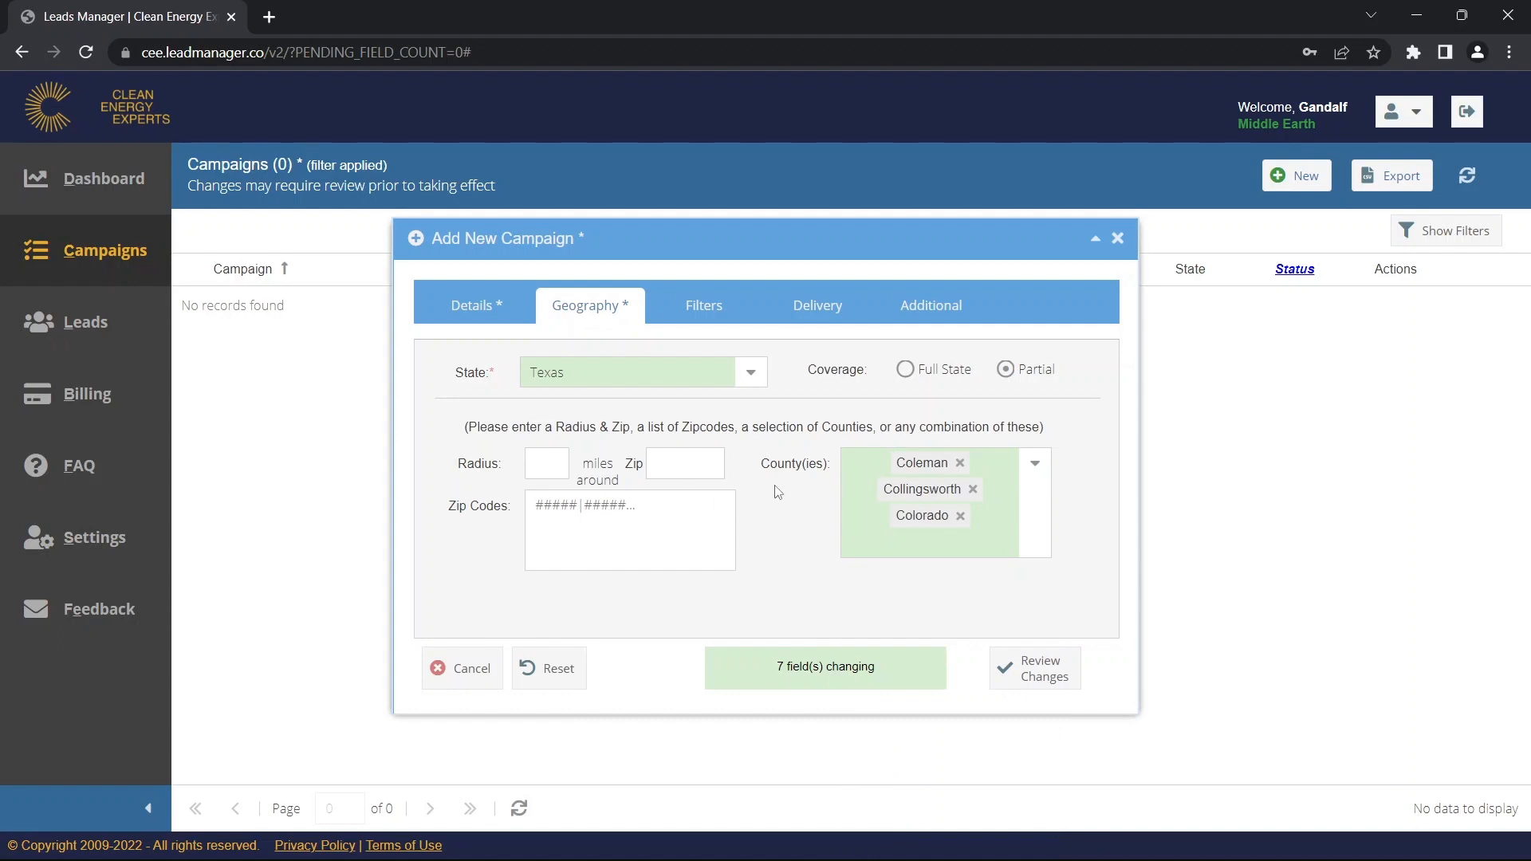
left_click(702, 315)
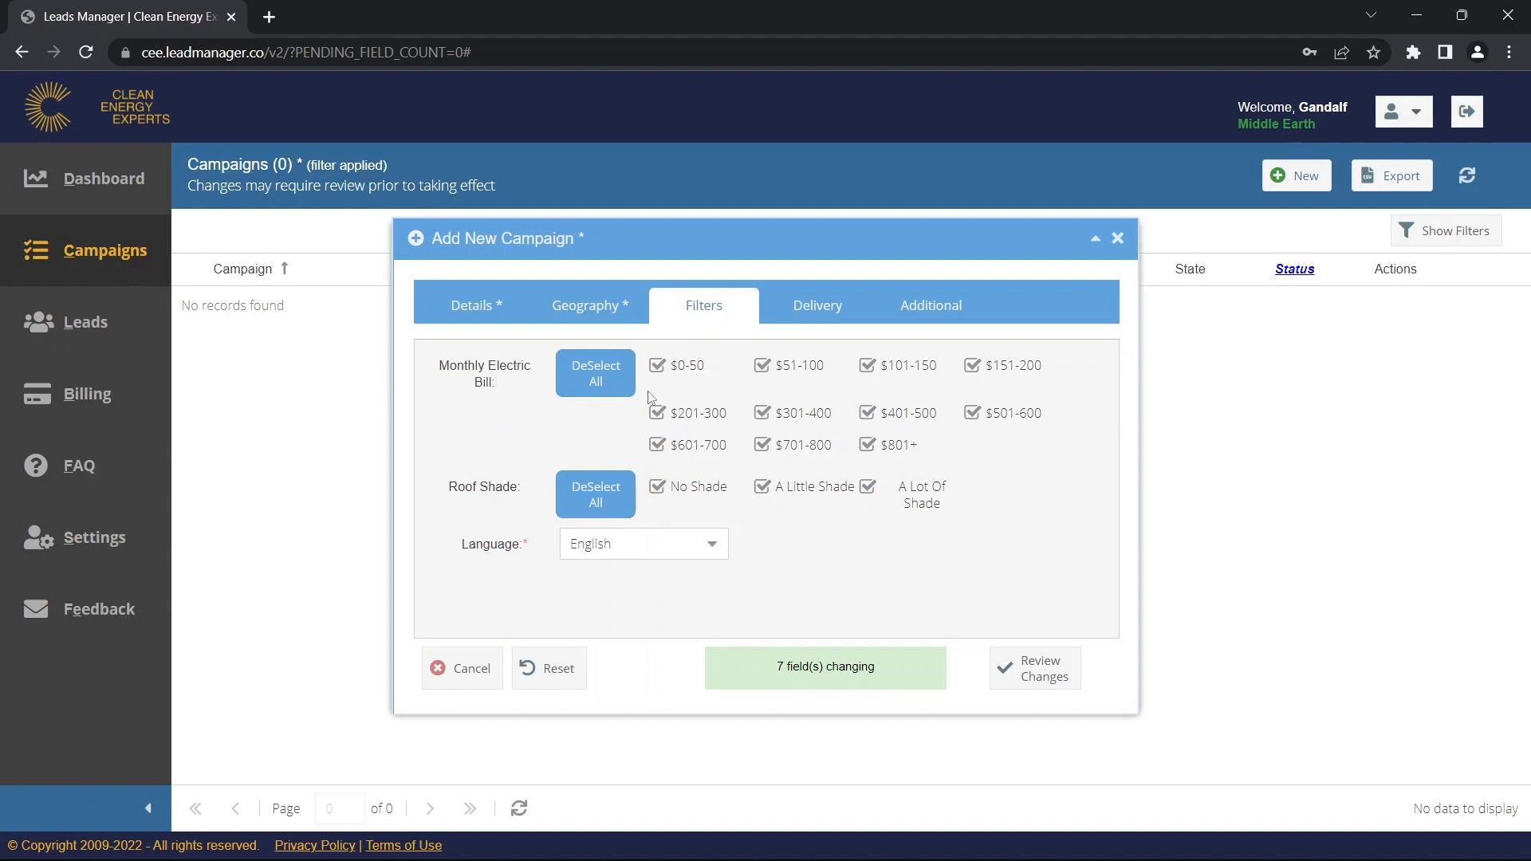
Keep the $0-50, $51-100, A Little Shade and A Lot Of Shade filters all checked.
left_click(663, 369)
left_click(765, 369)
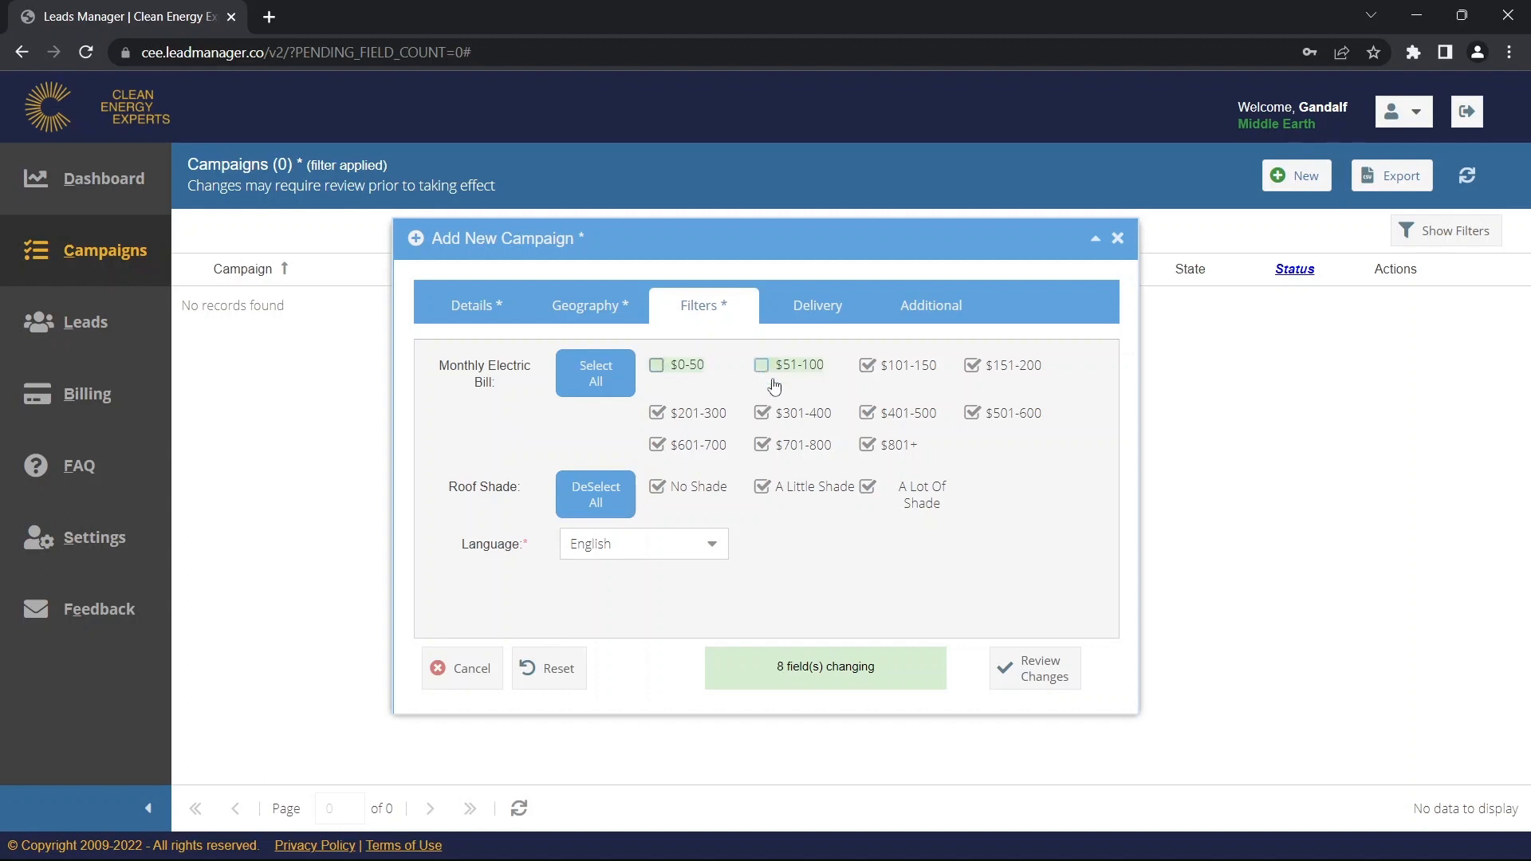
left_click(868, 489)
left_click(762, 487)
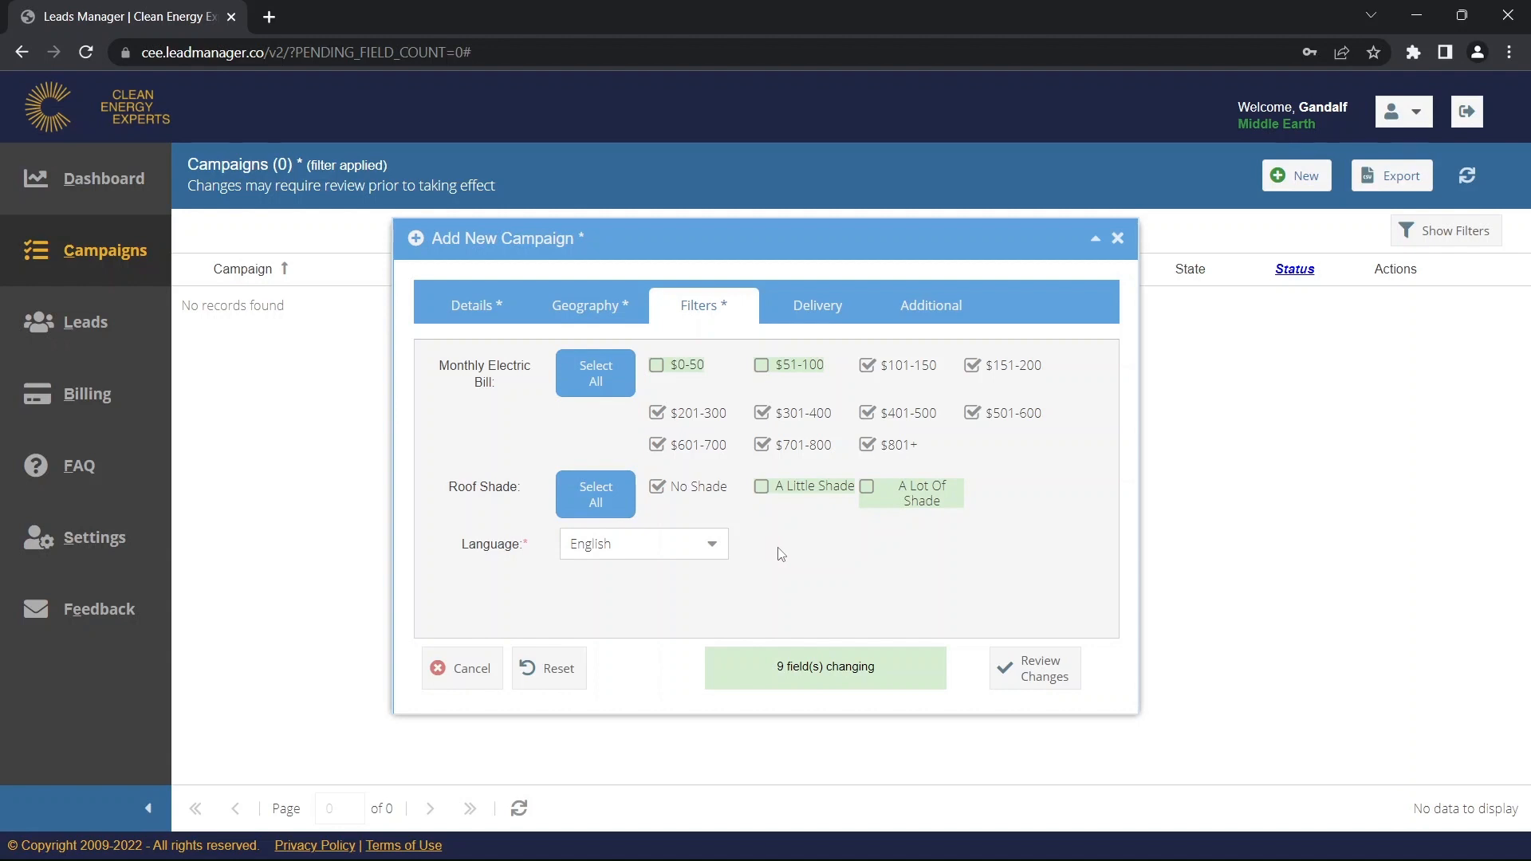
left_click(763, 490)
left_click(866, 492)
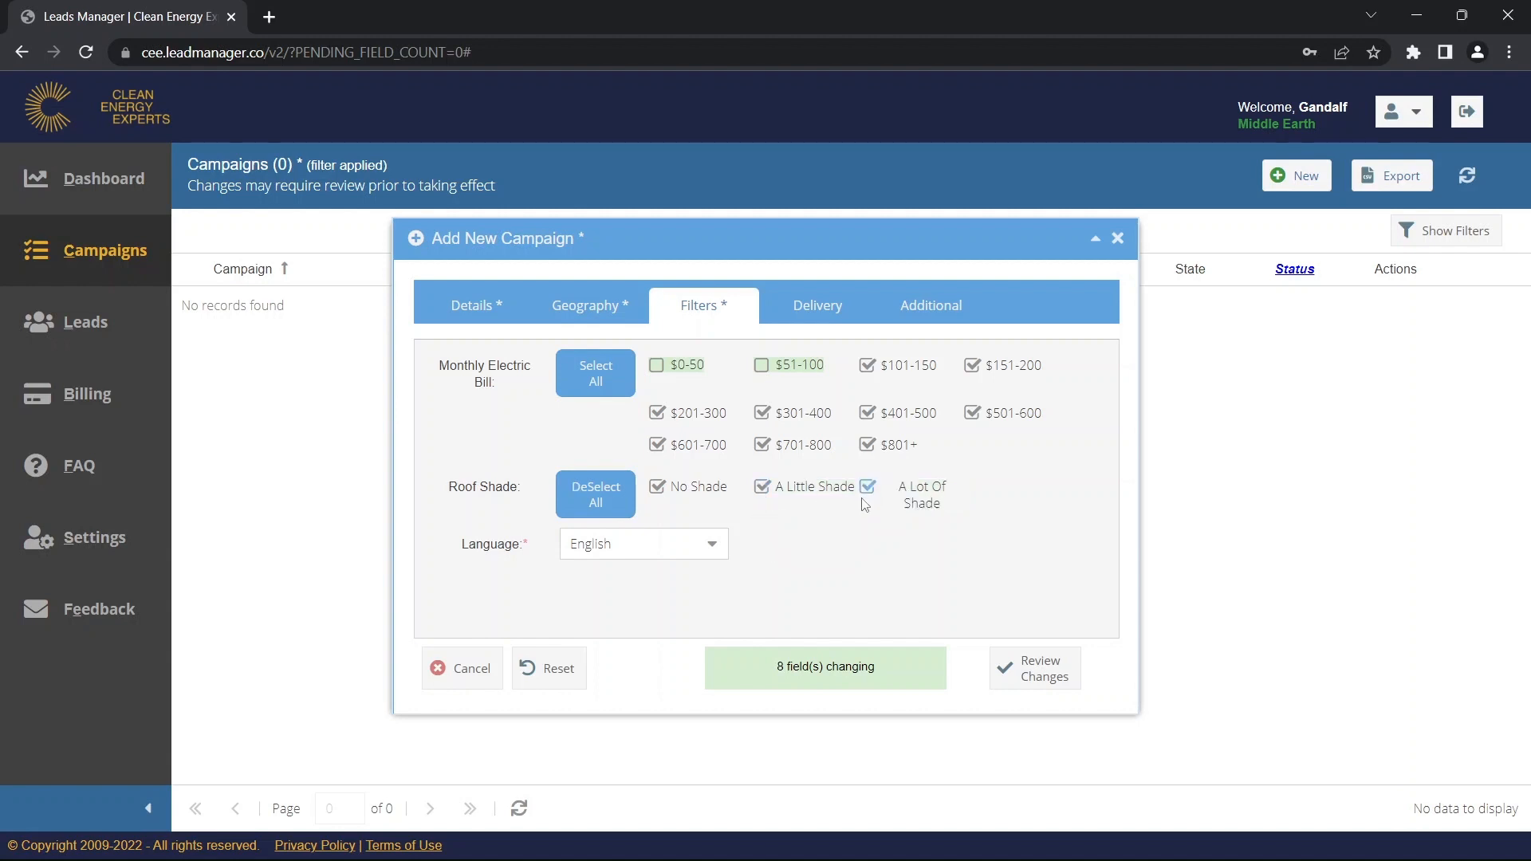
left_click(658, 369)
left_click(763, 369)
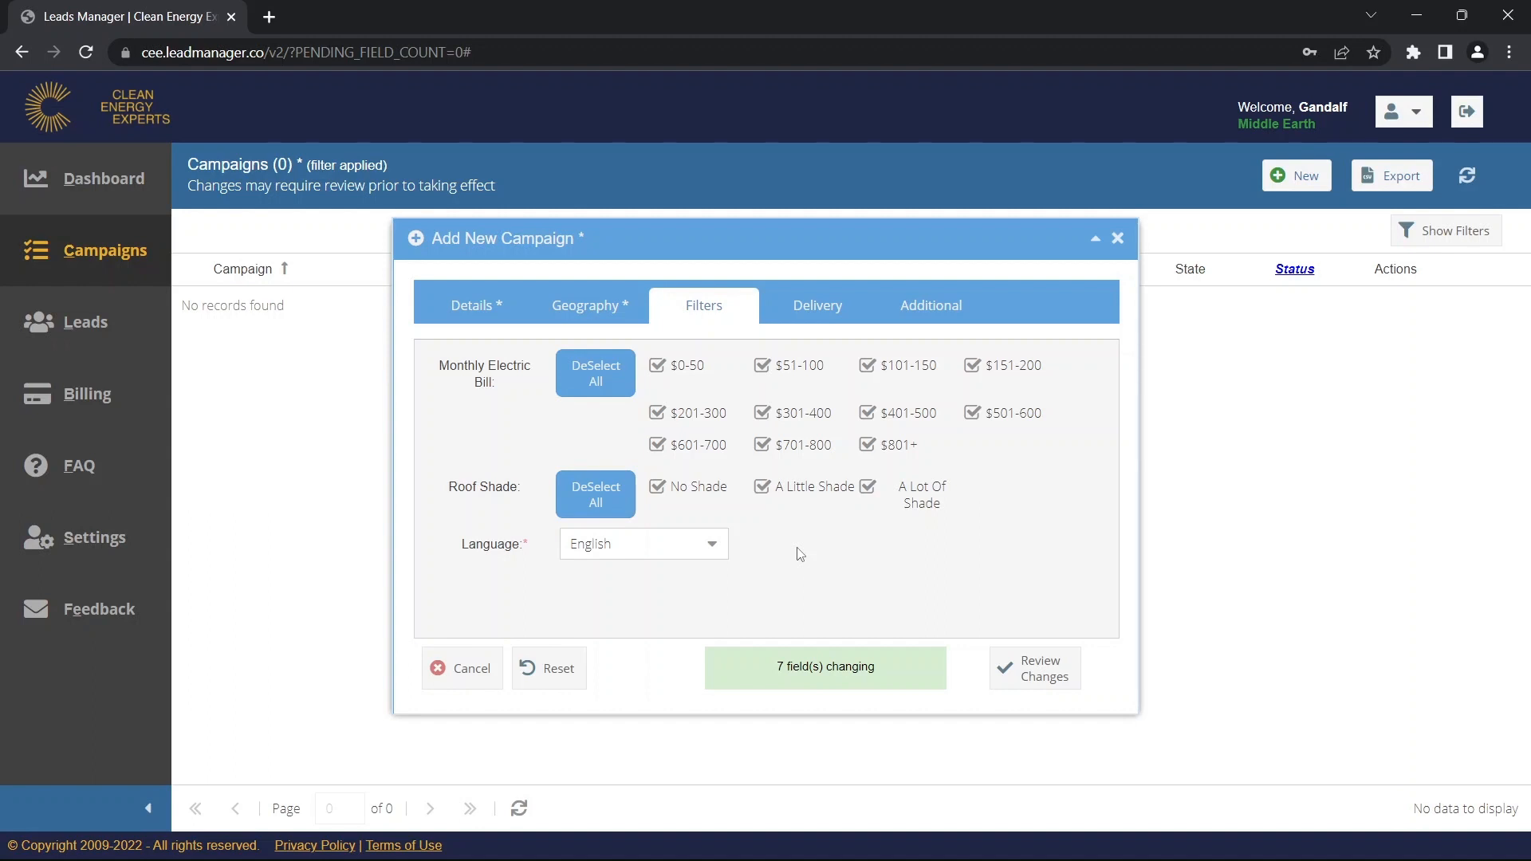
left_click(817, 315)
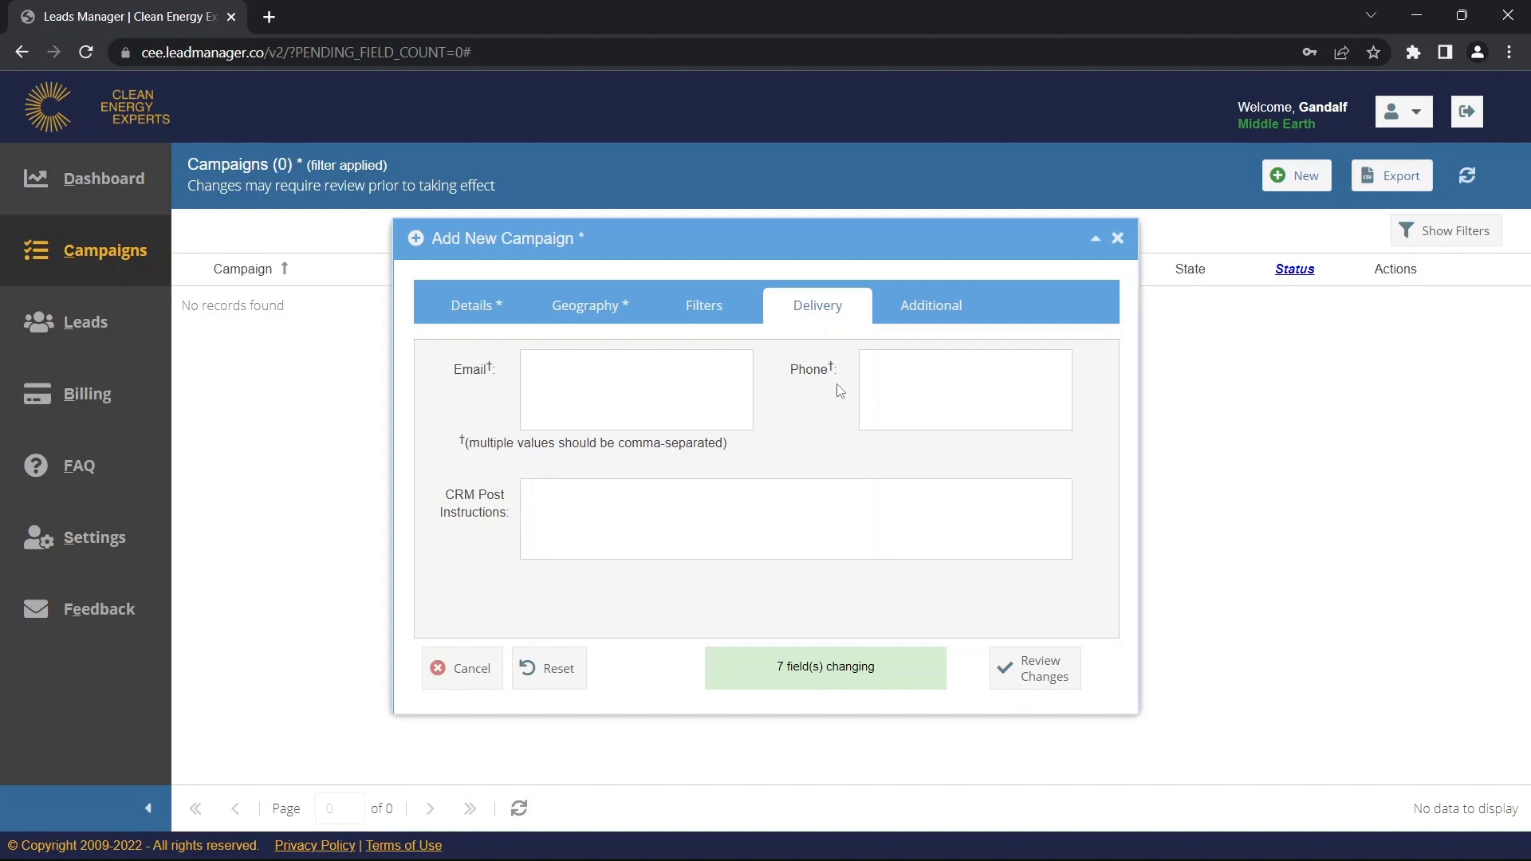
Enter the delivery e-mail address and phone number, trimming the phone's extra digit.
left_click(684, 404)
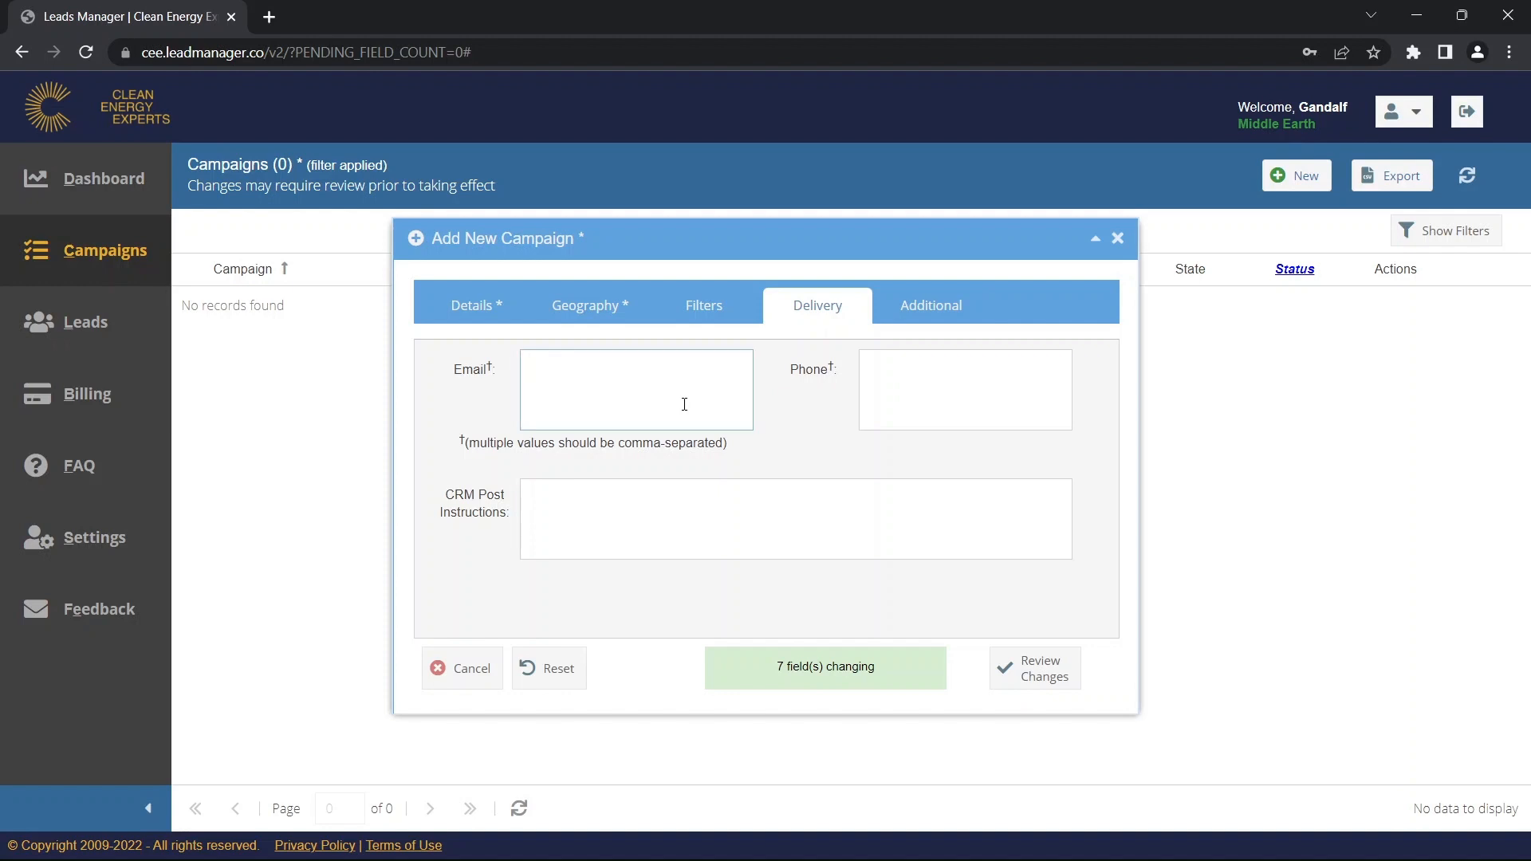
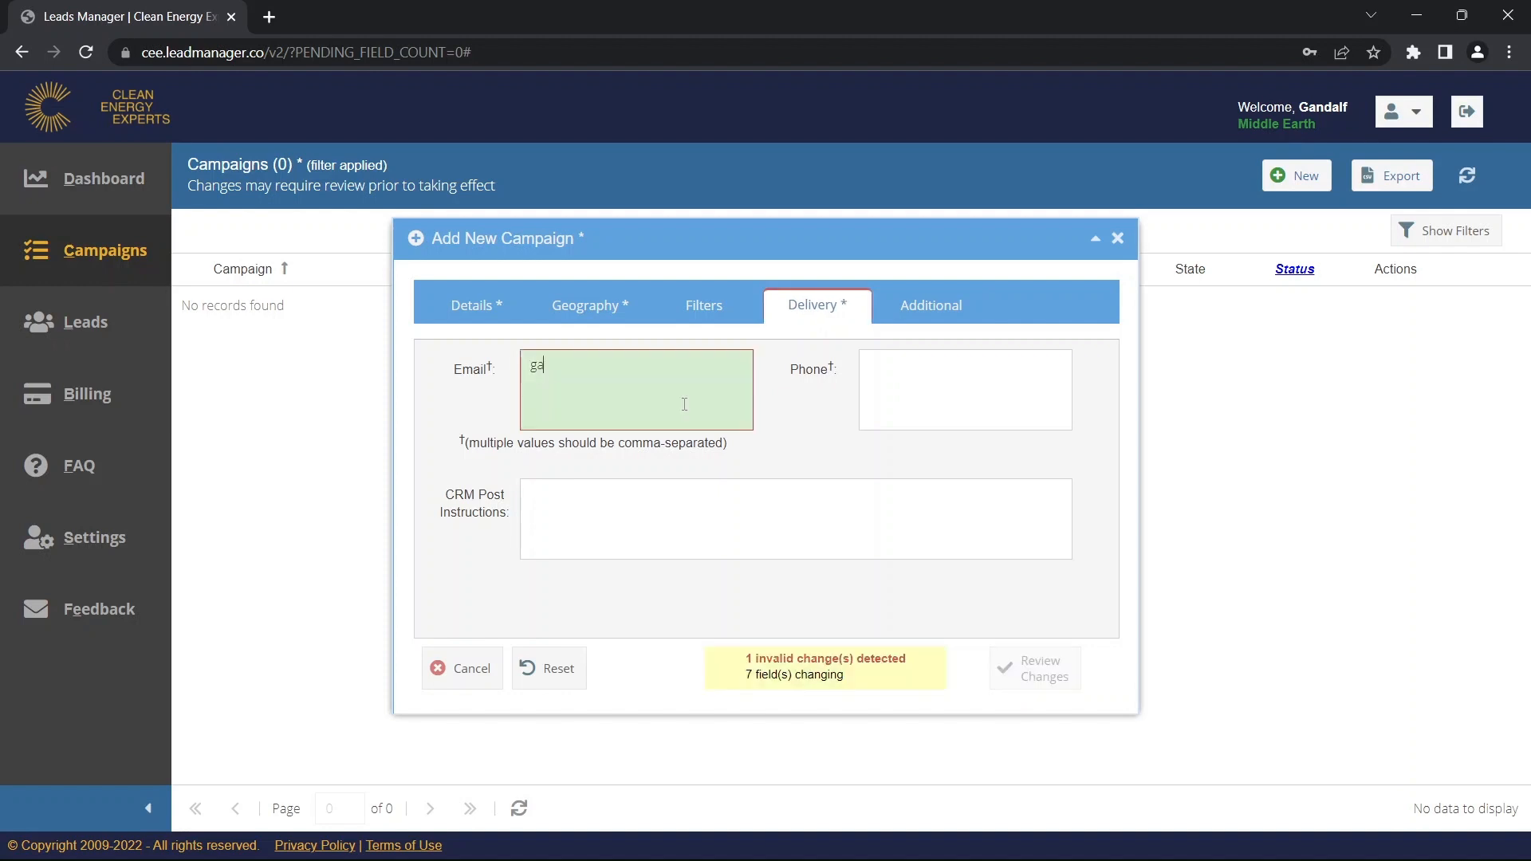
key("Tab")
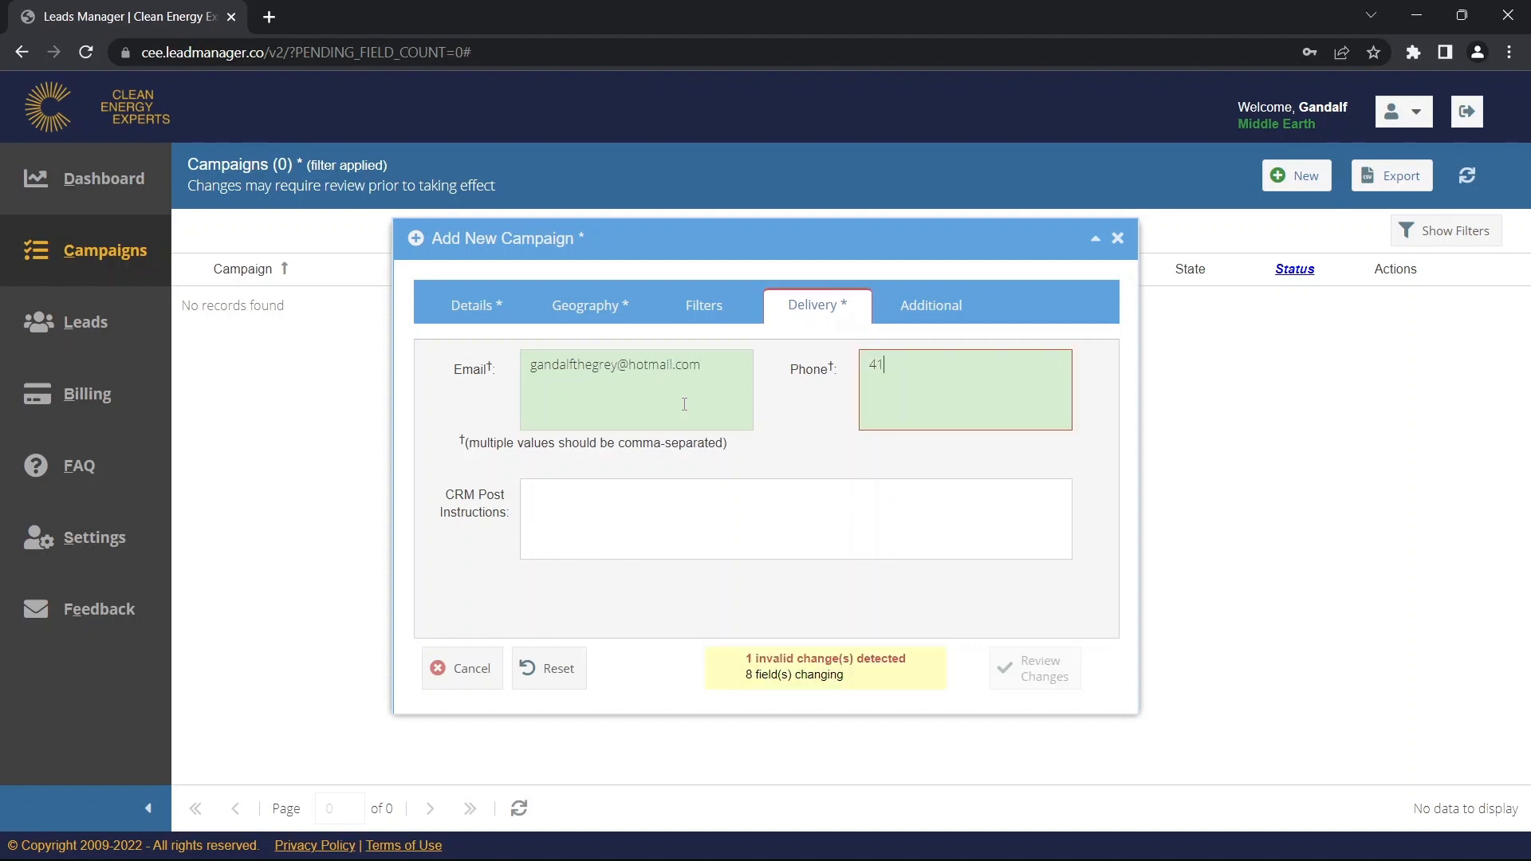
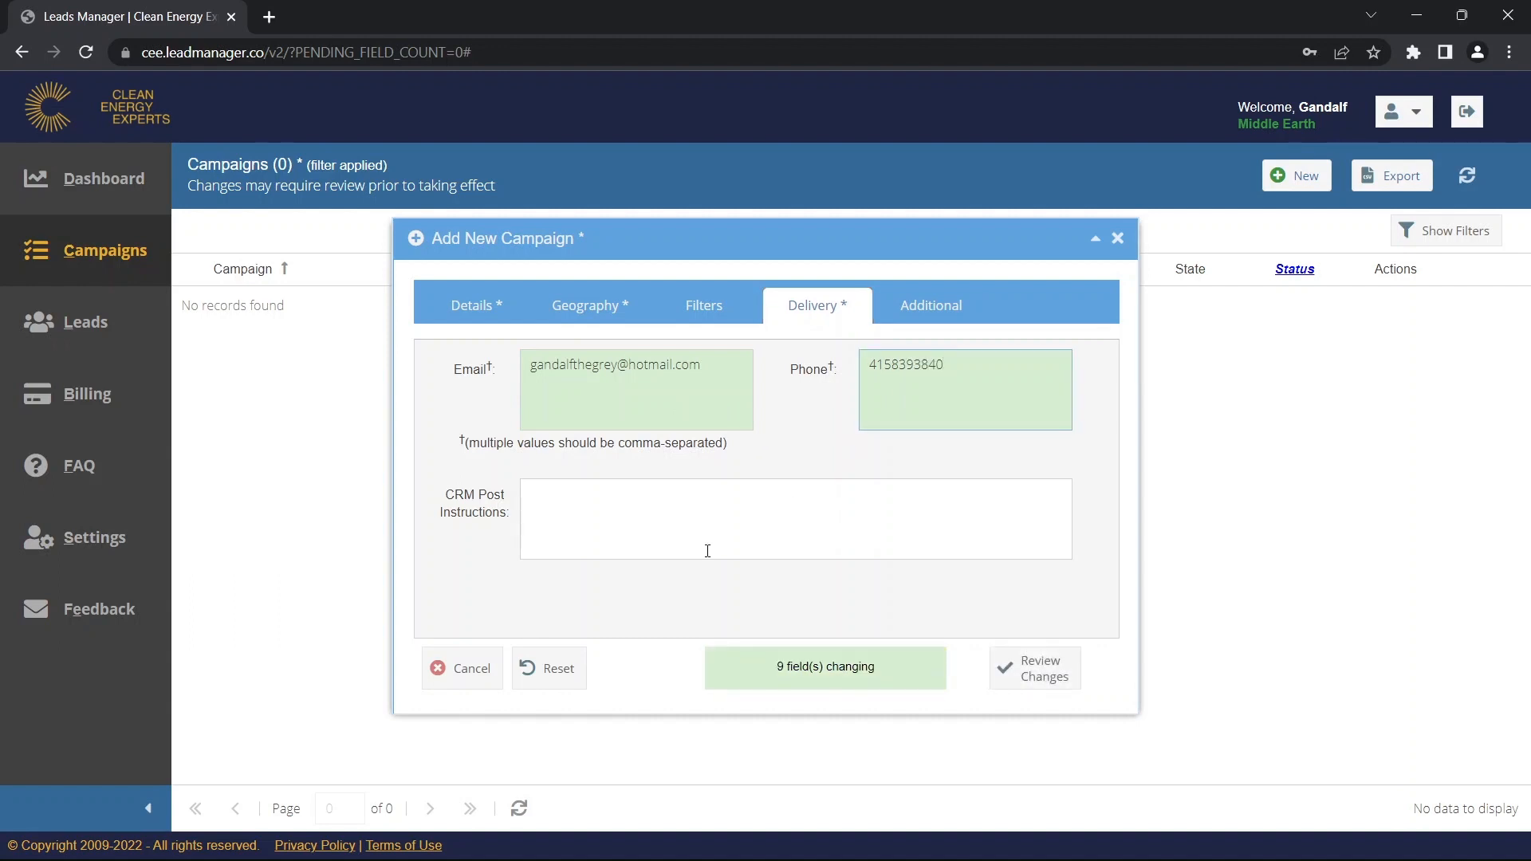
left_click(645, 525)
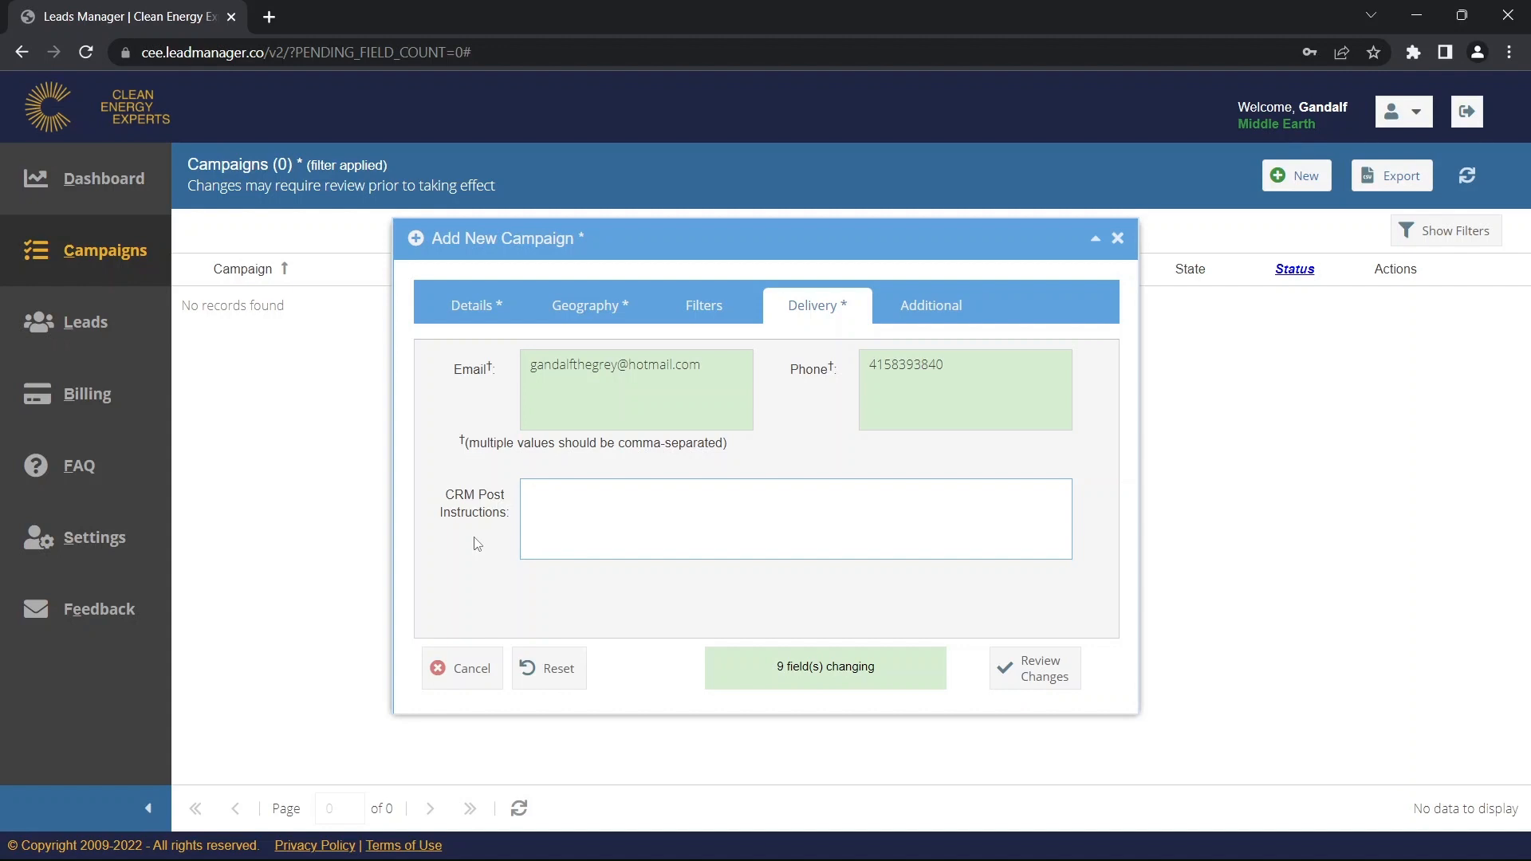
Switch to the Additional section showing the empty Notes field.
left_click(933, 311)
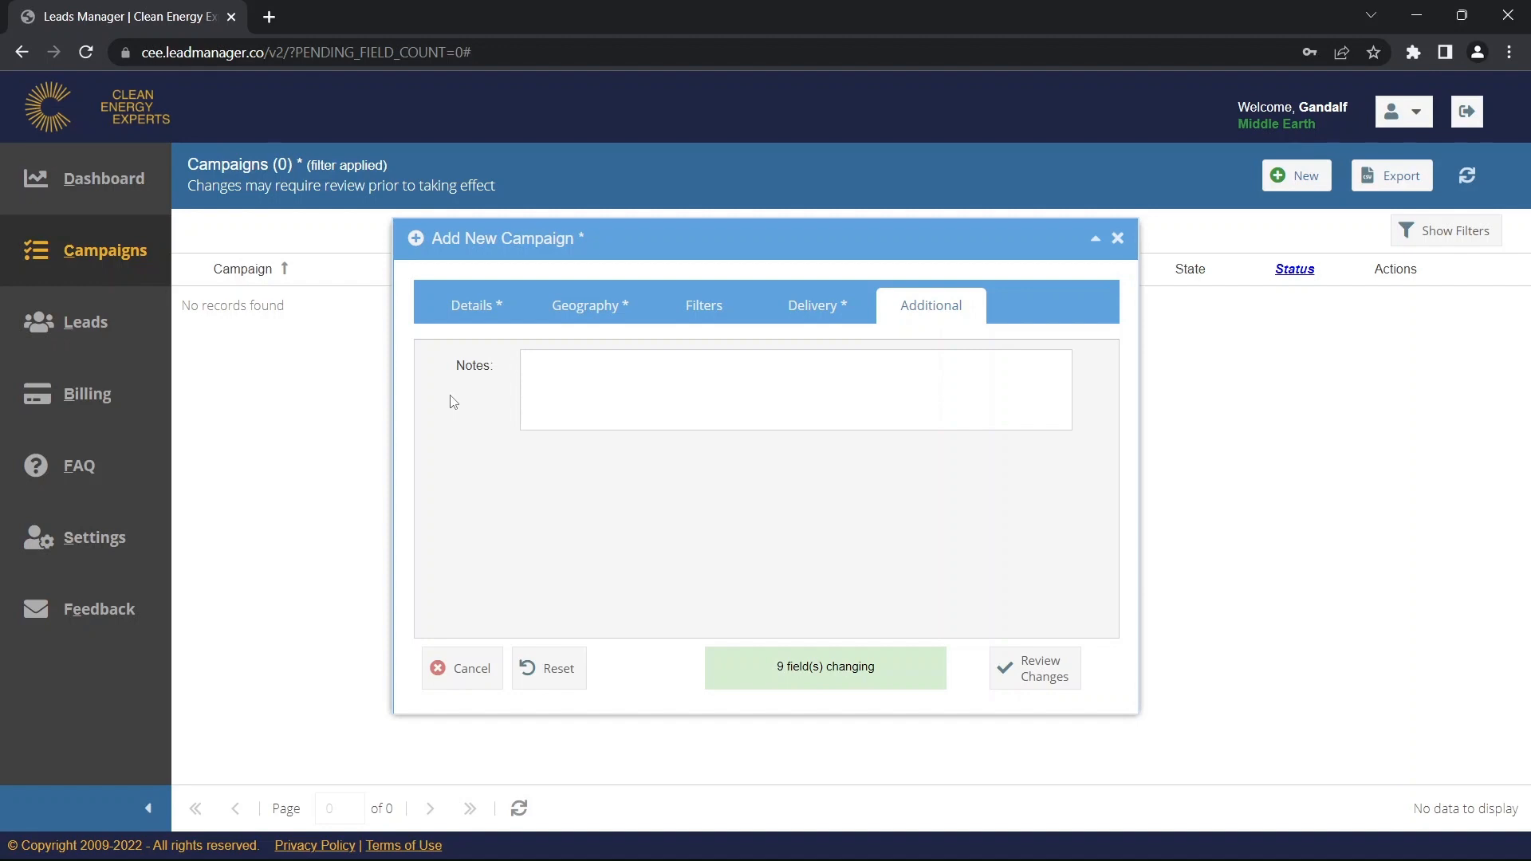
Review the nine pending changes and try saving; the name Texas Warm Transfers is already taken.
left_click(481, 310)
mouse_move(458, 391)
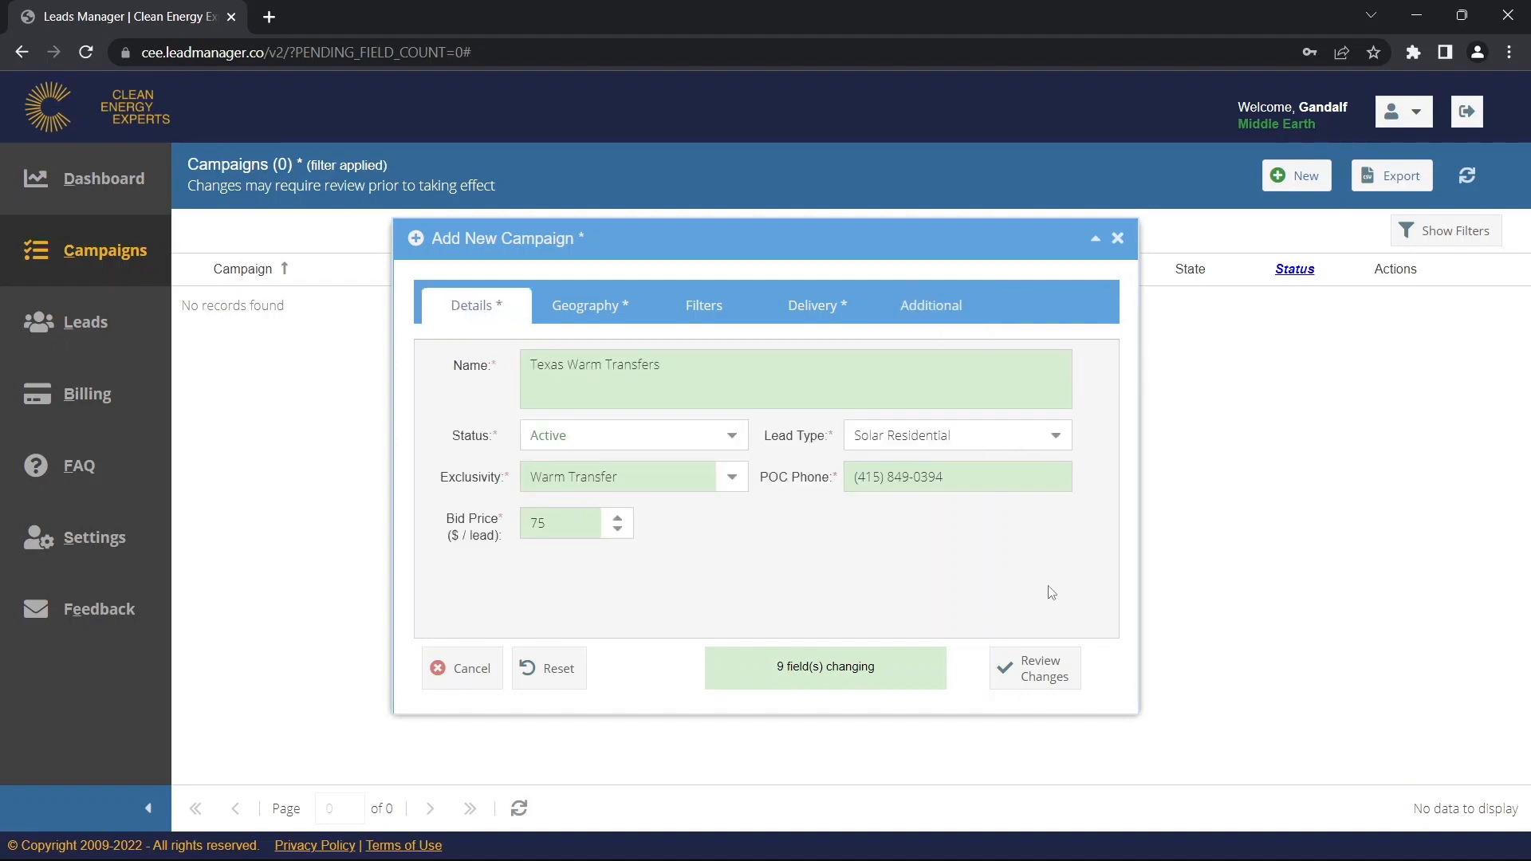
left_click(1040, 683)
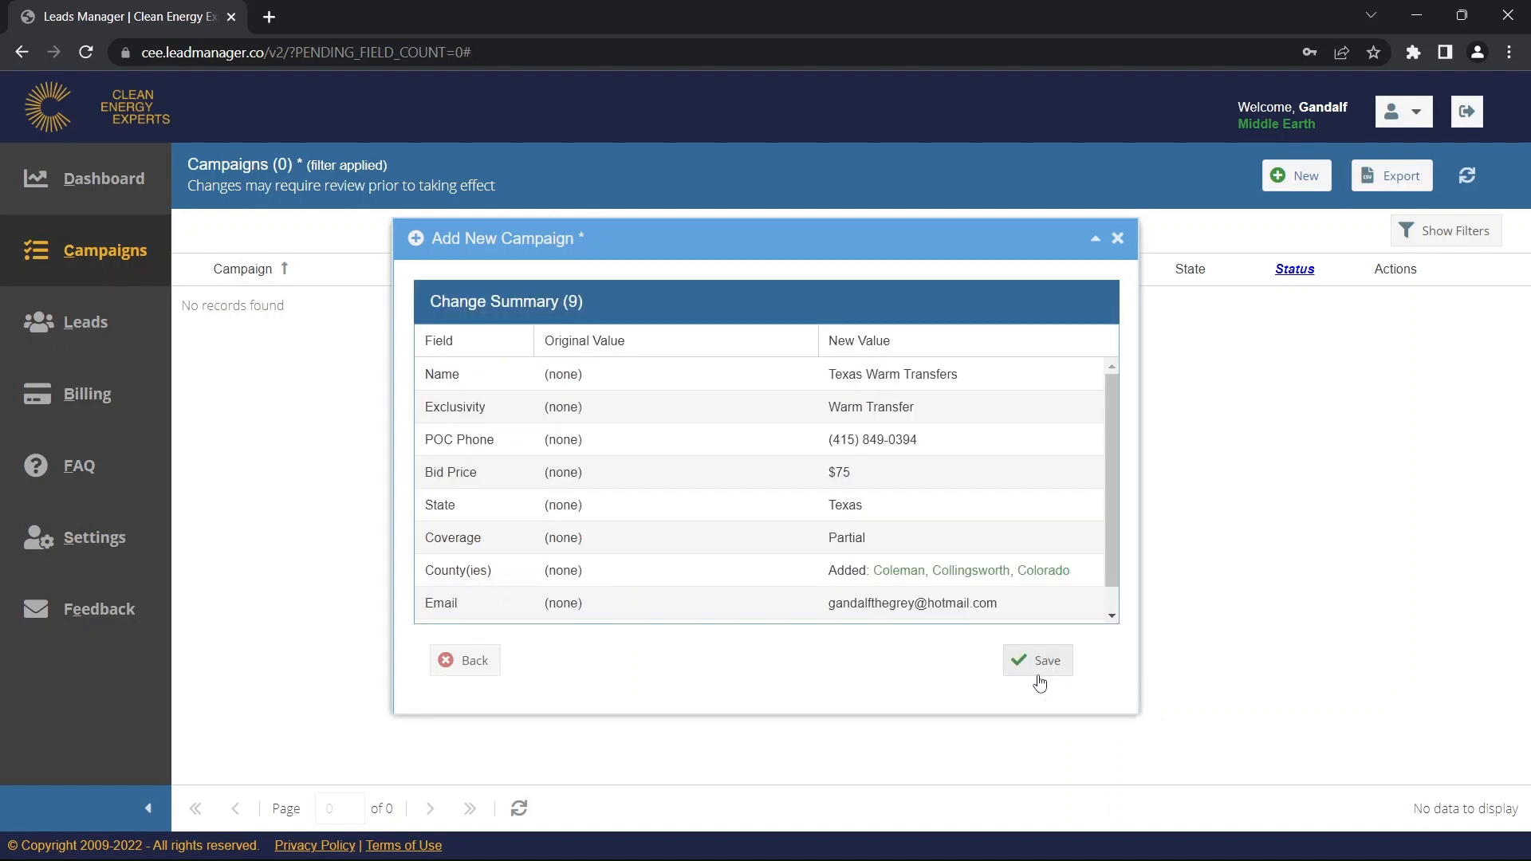
left_click(1046, 662)
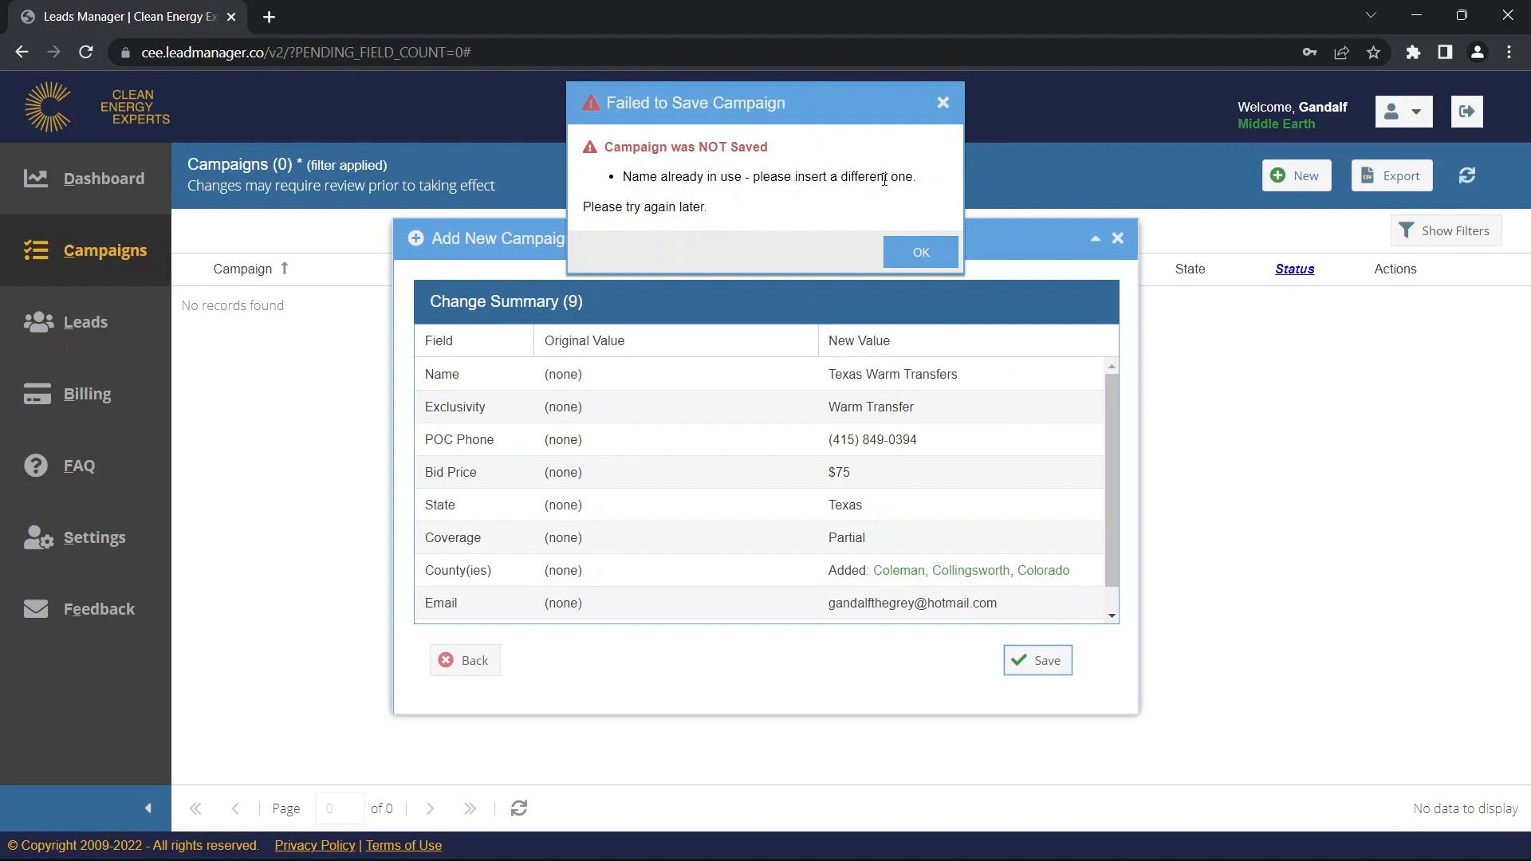
Dismiss the error, rename the campaign to 'Texas Warm Transfer', and save it successfully.
left_click(900, 263)
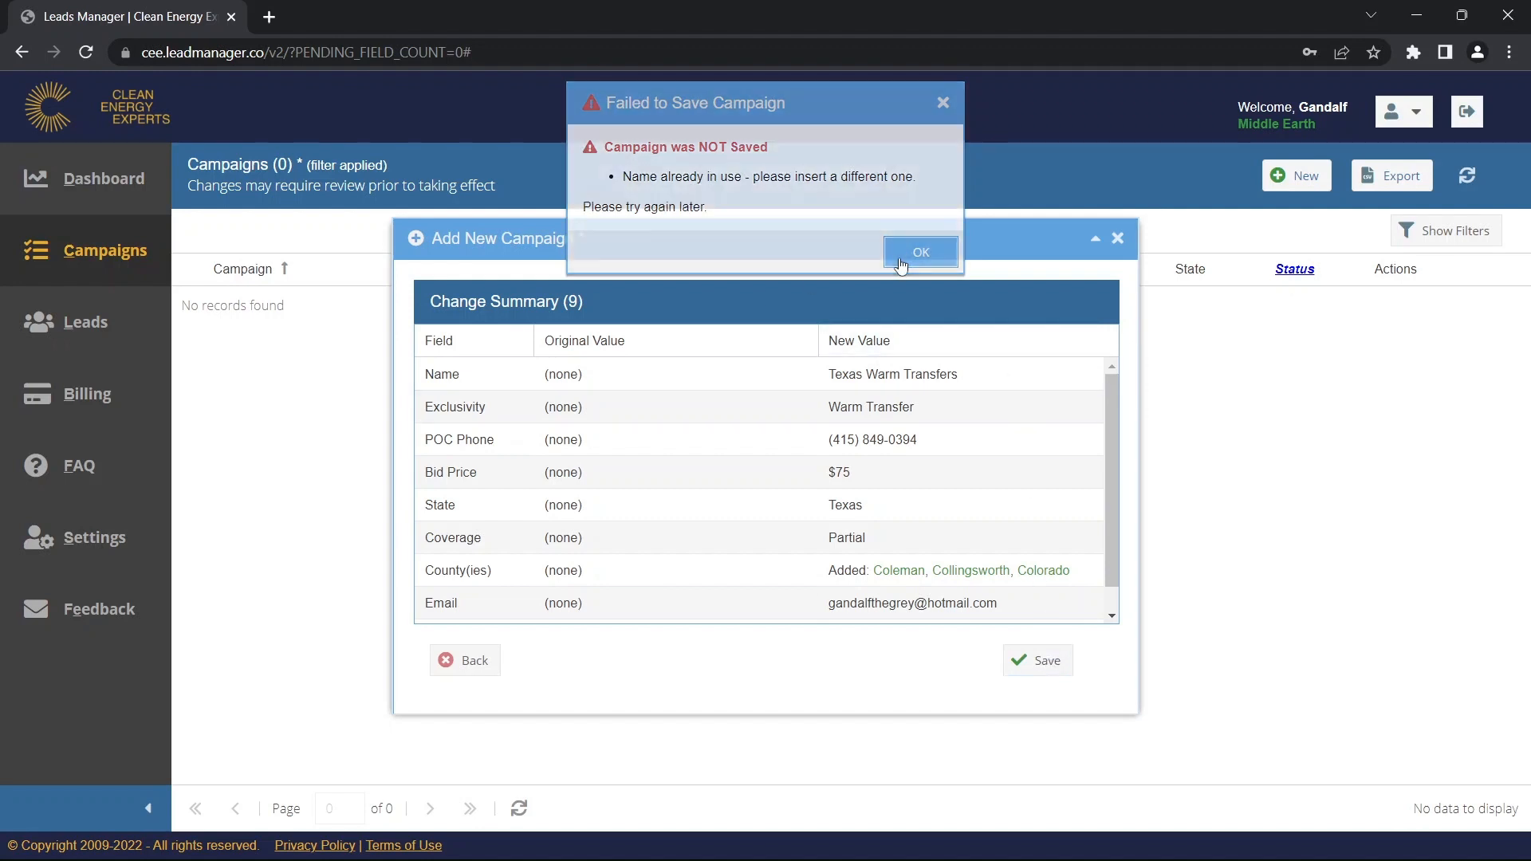
left_click(476, 664)
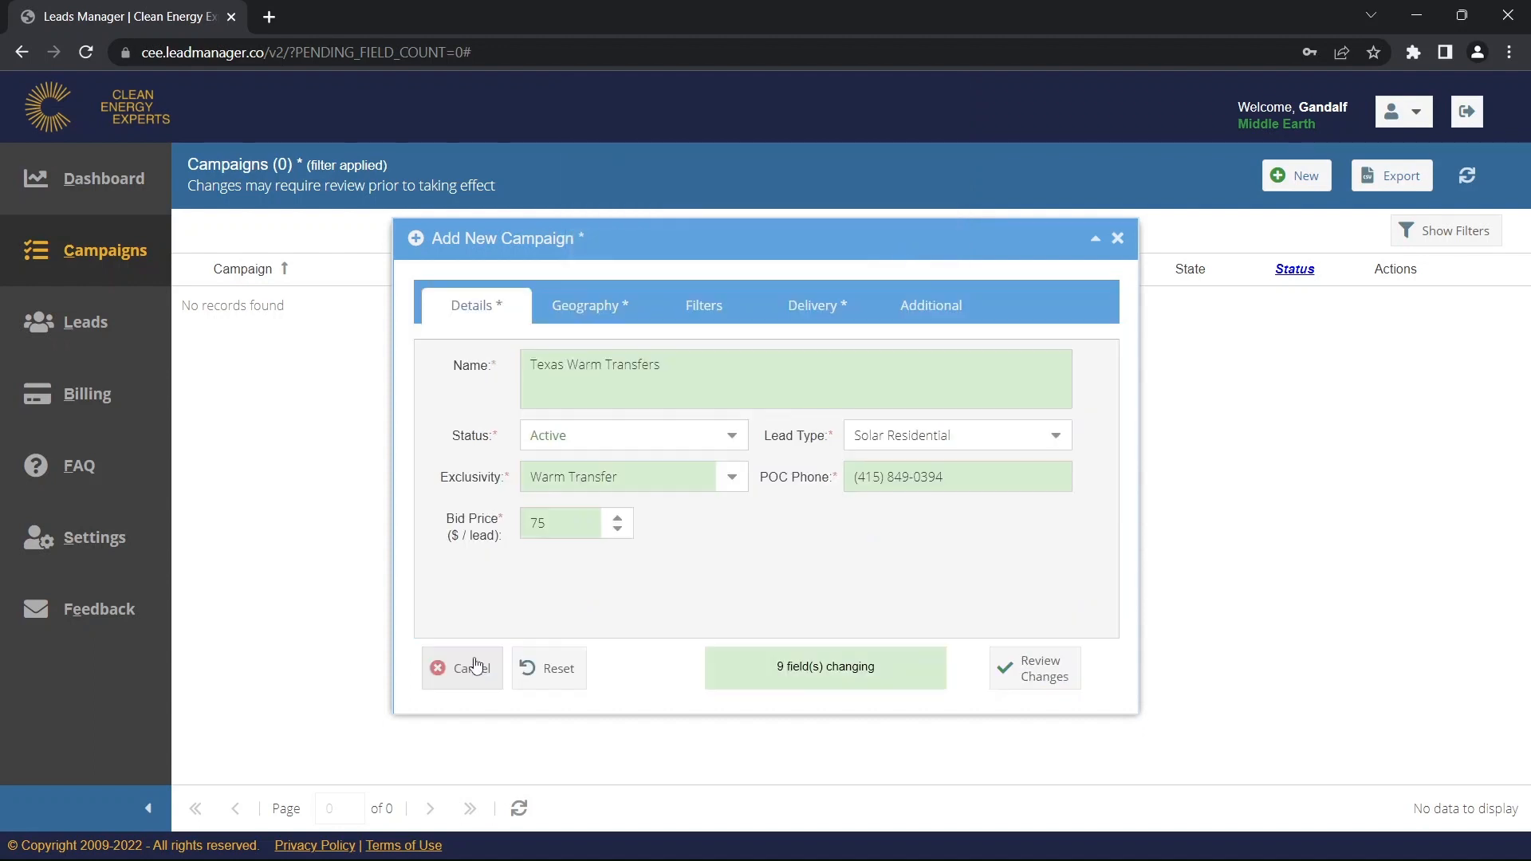
left_click(667, 376)
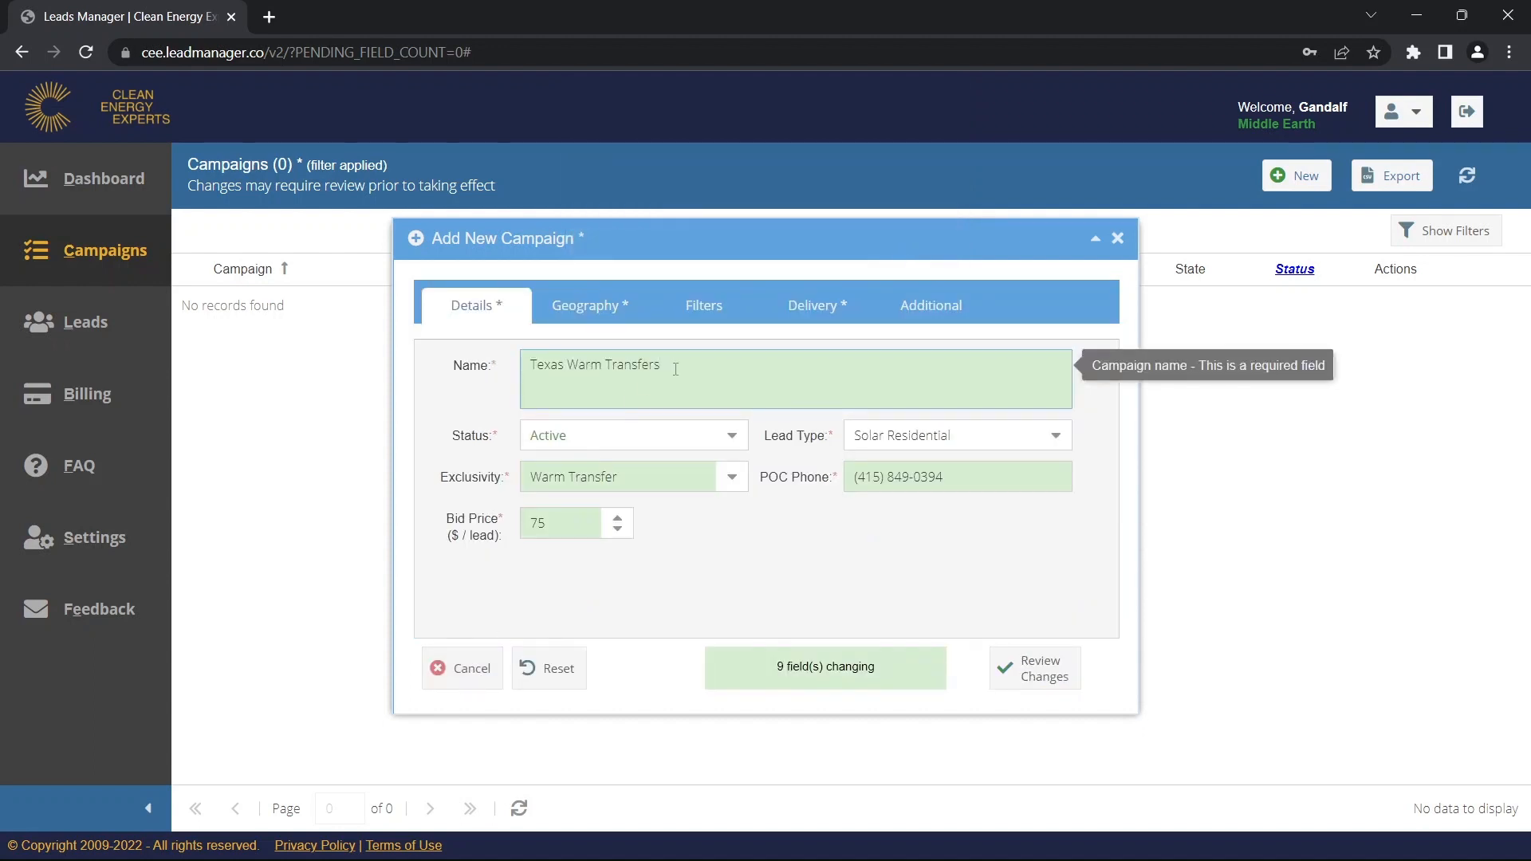
left_click(883, 527)
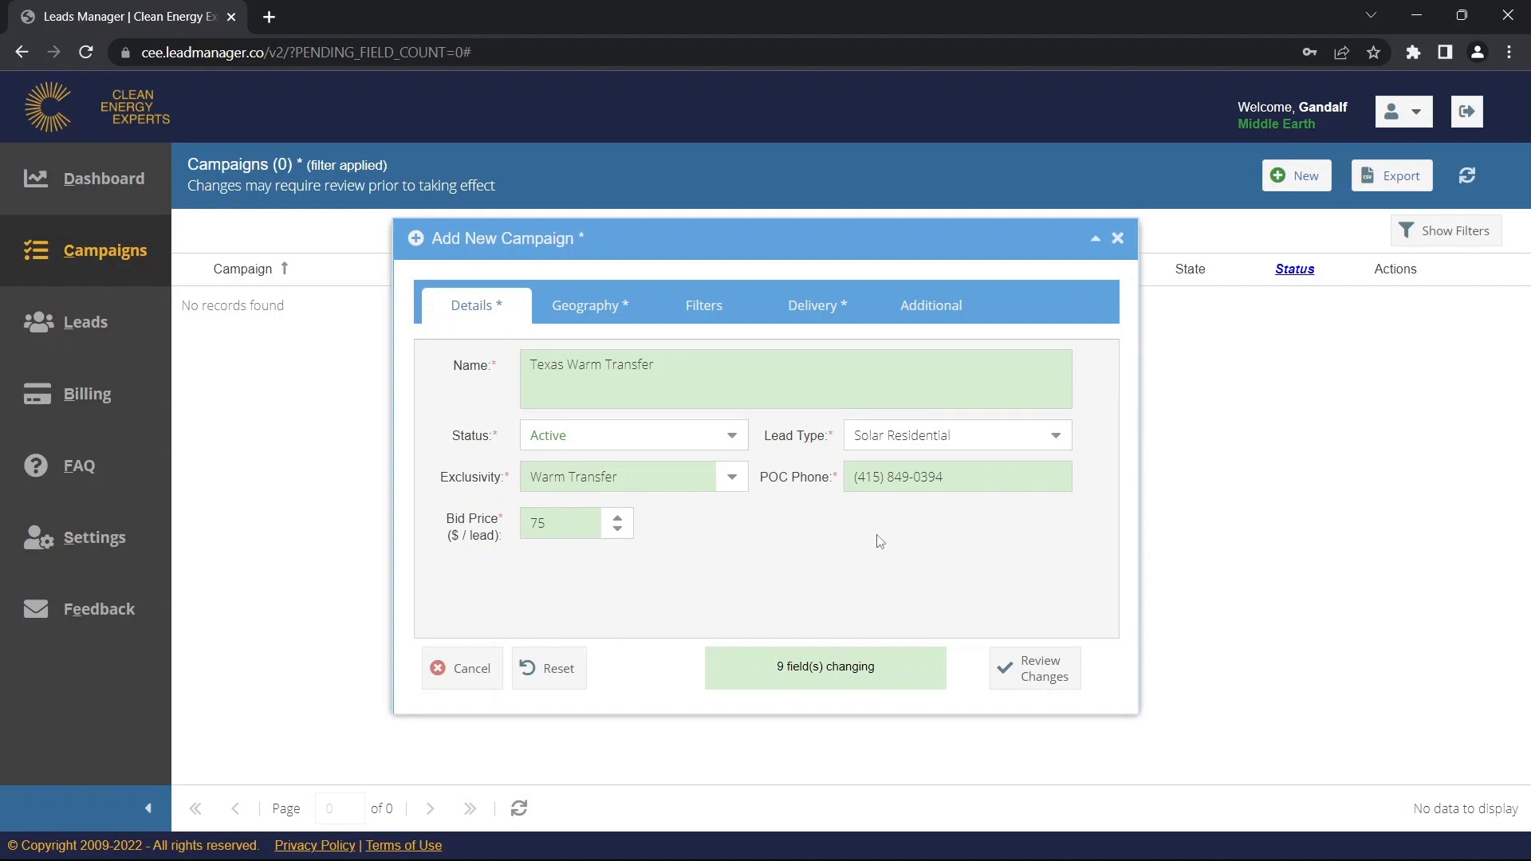
left_click(1029, 670)
left_click(1027, 666)
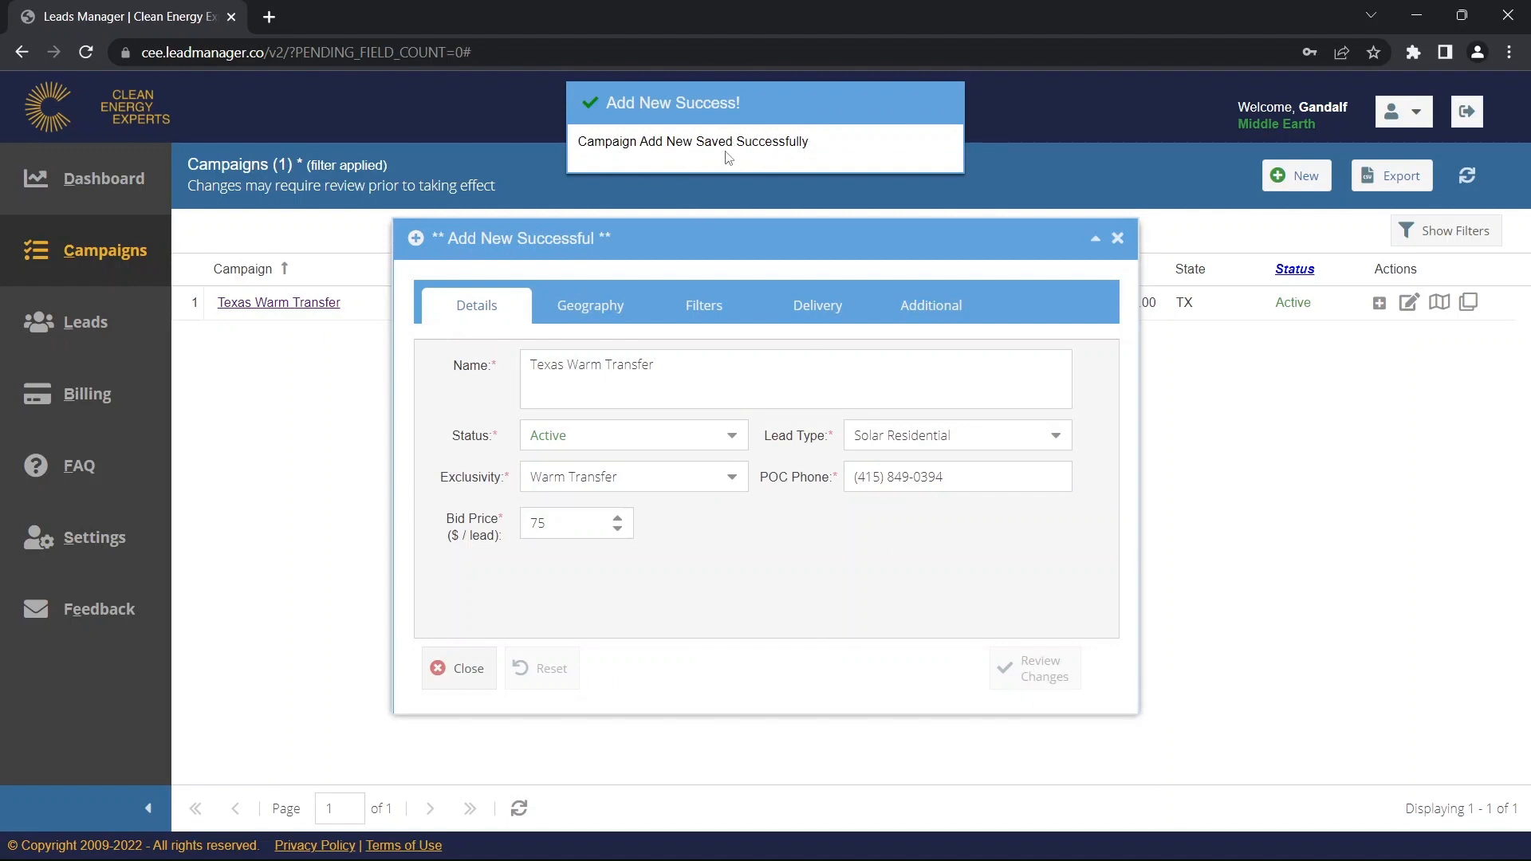
left_click(1118, 243)
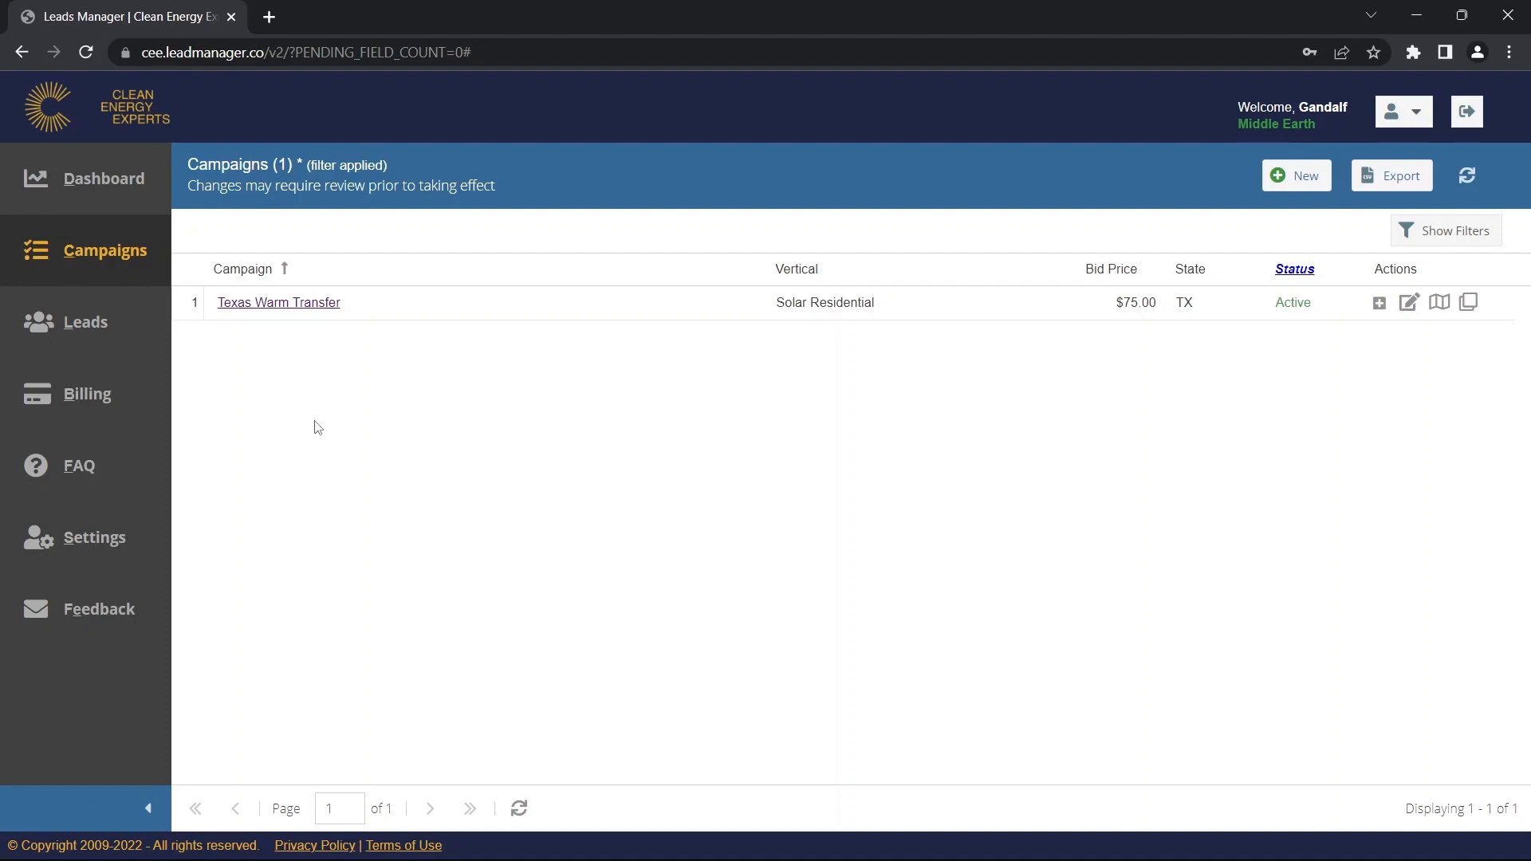
Open Texas Warm Transfer in the campaign editor and close it without changes.
left_click(272, 307)
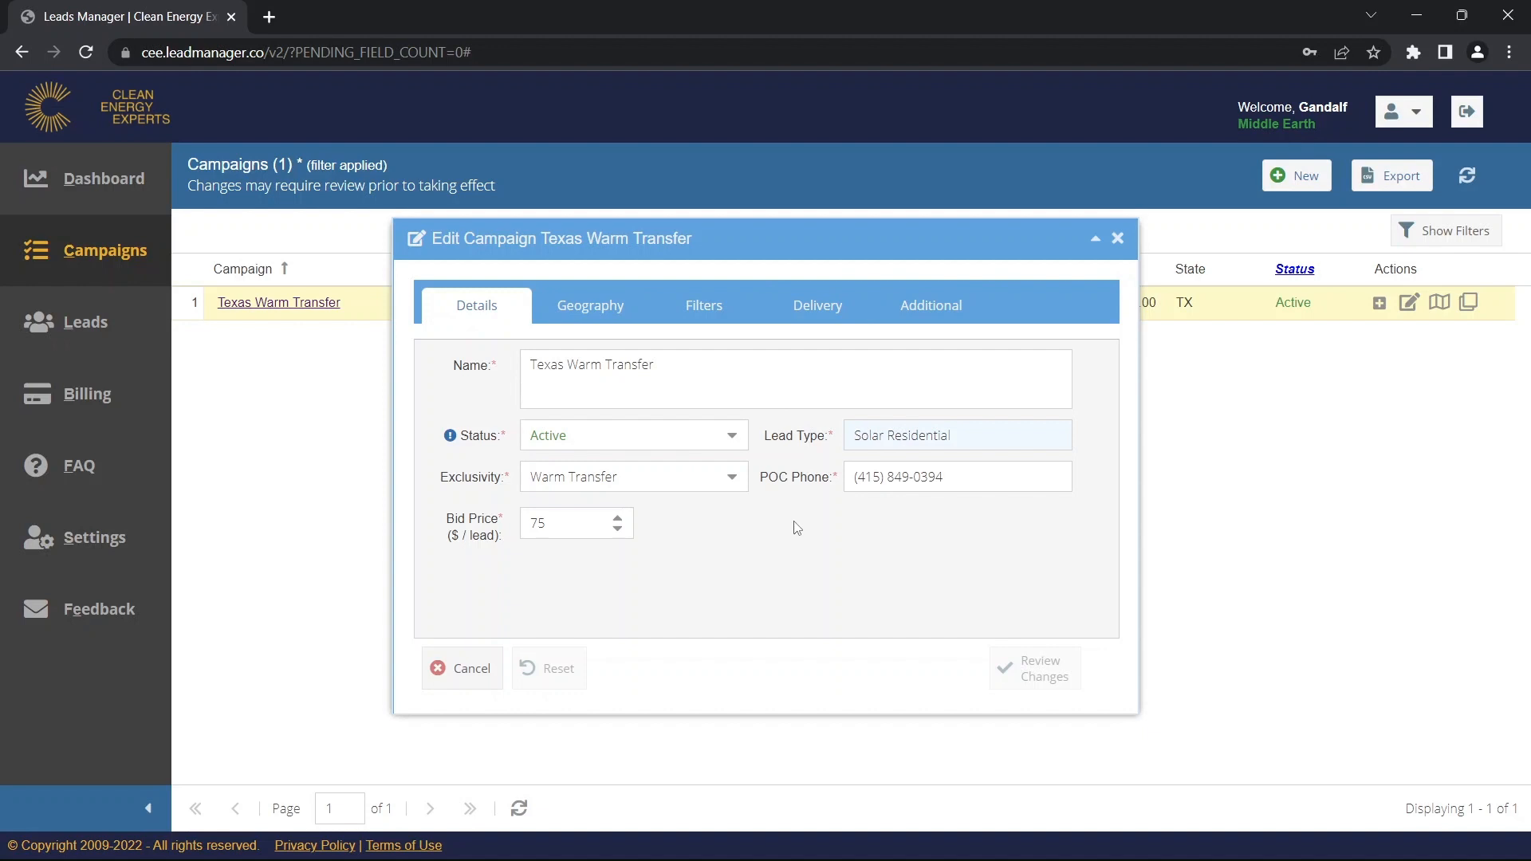
left_click(1118, 239)
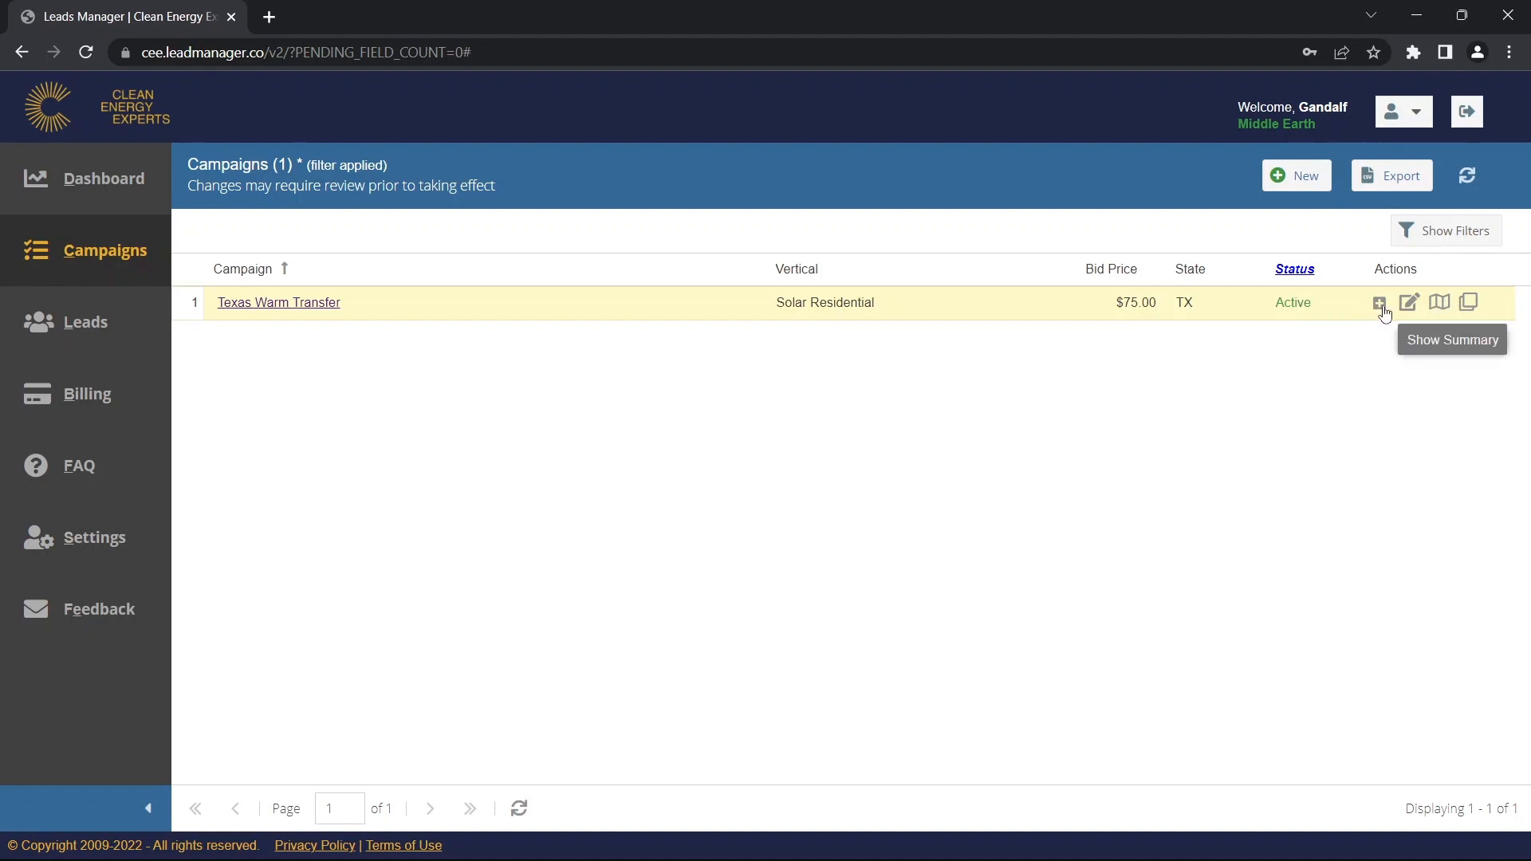
left_click(1442, 310)
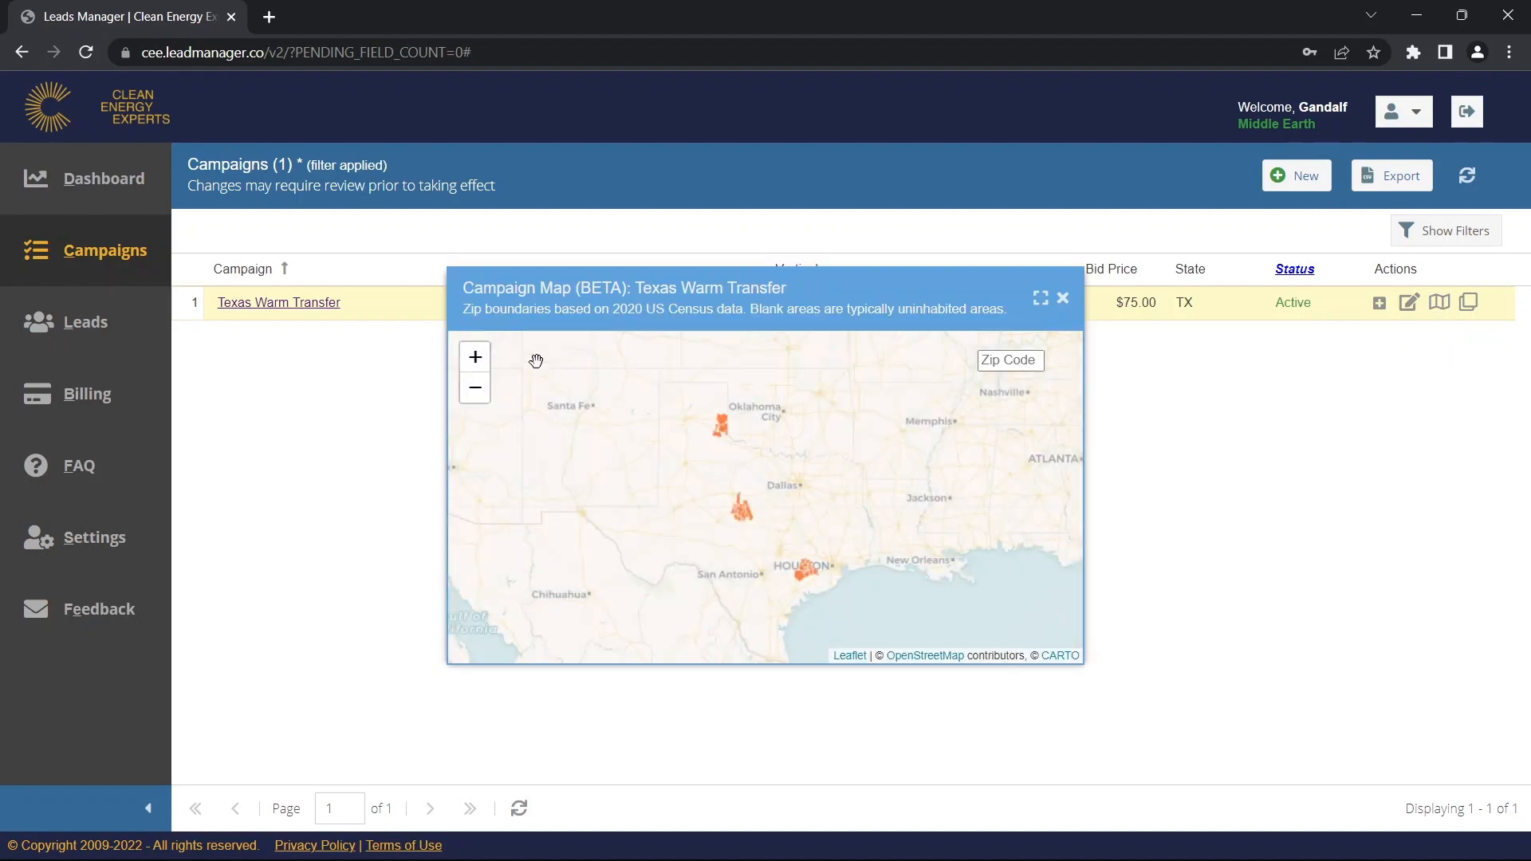
left_click(478, 358)
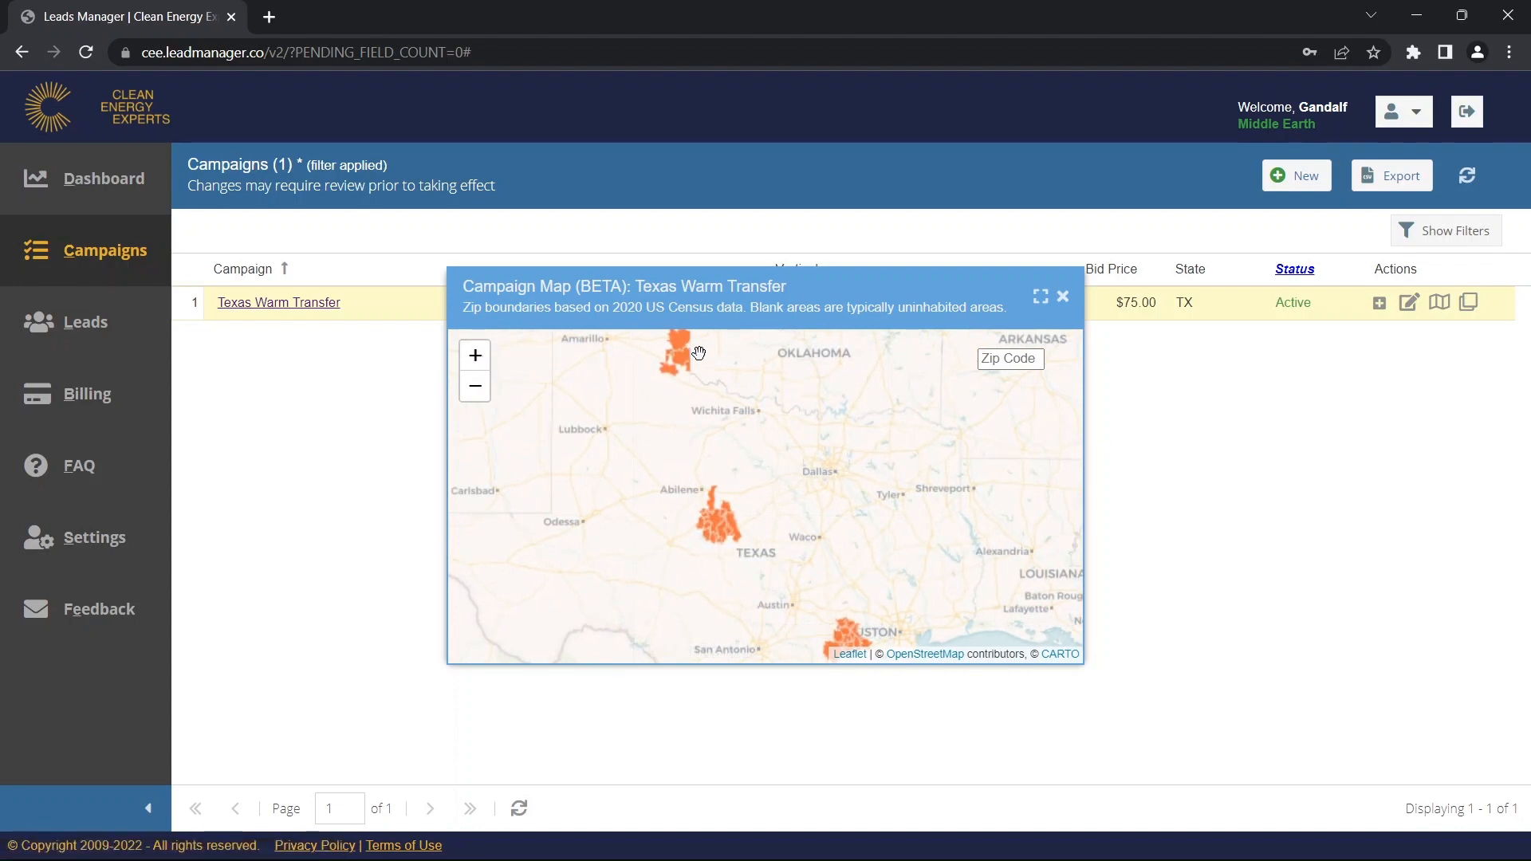
left_click(472, 390)
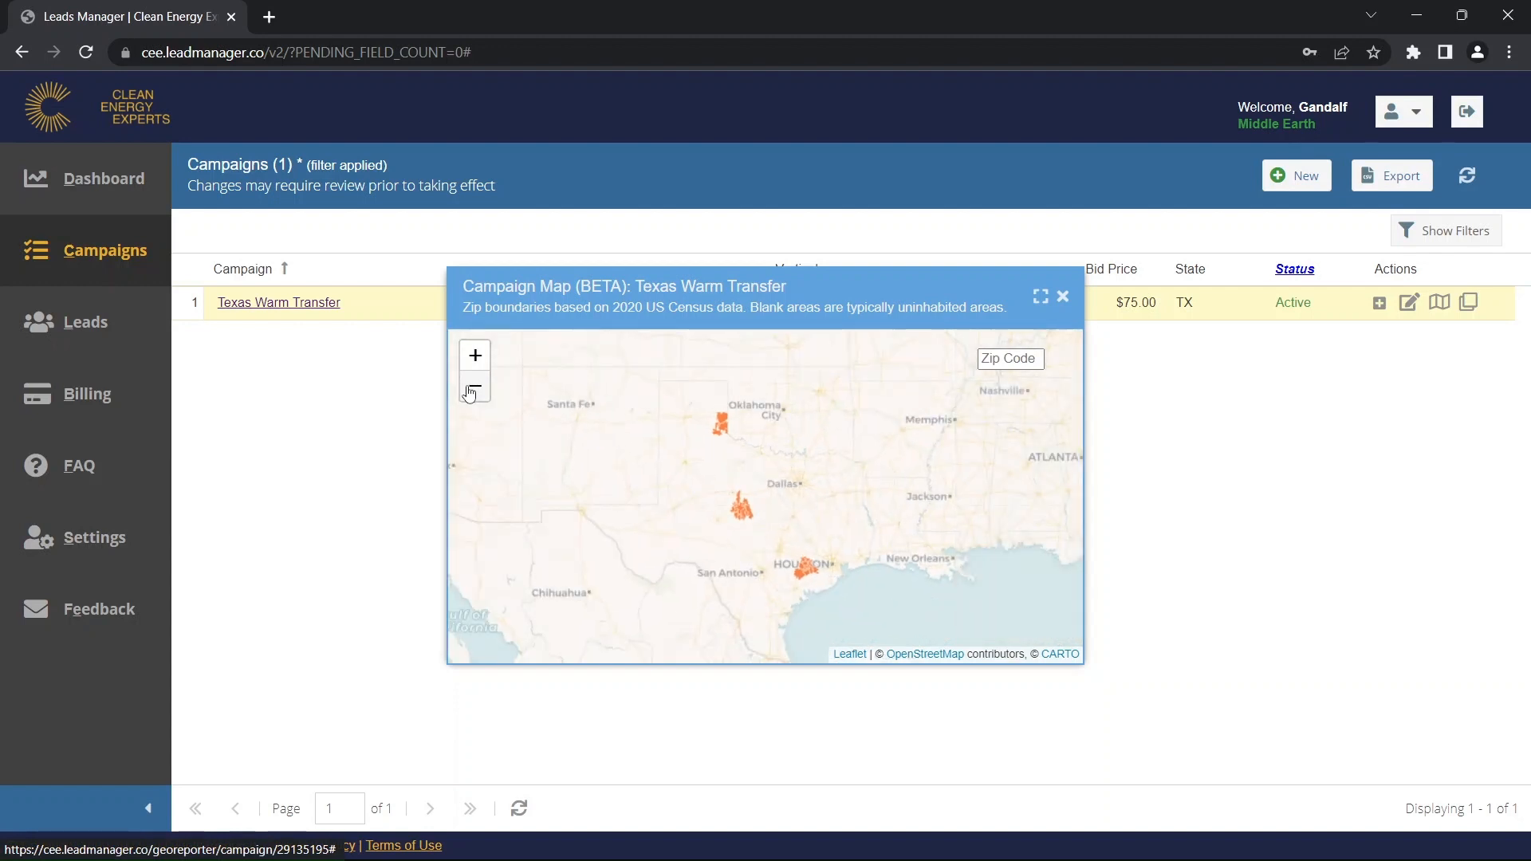
left_click(1063, 296)
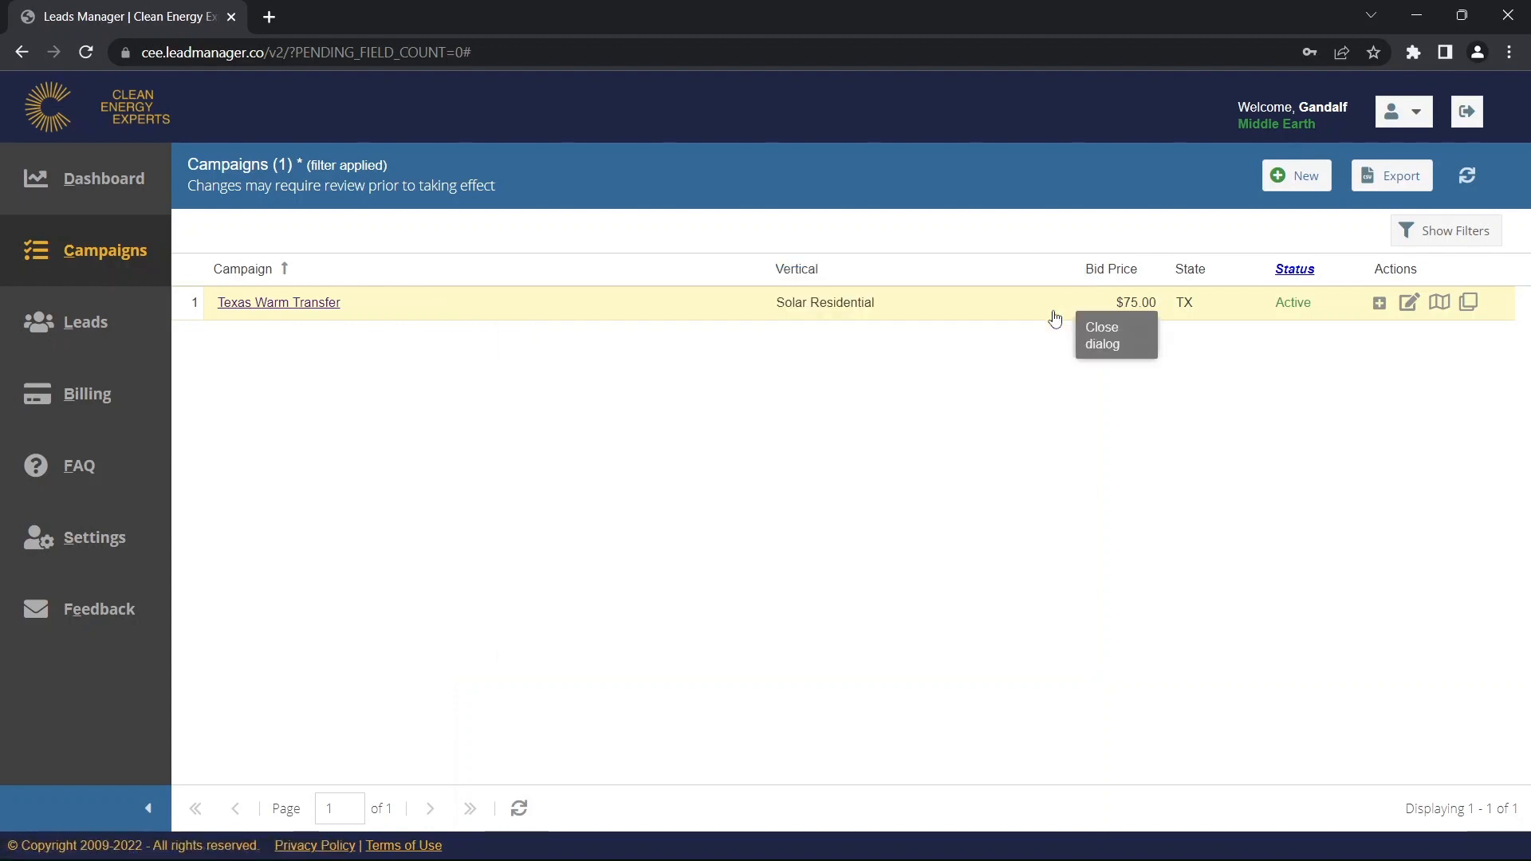
left_click(1379, 303)
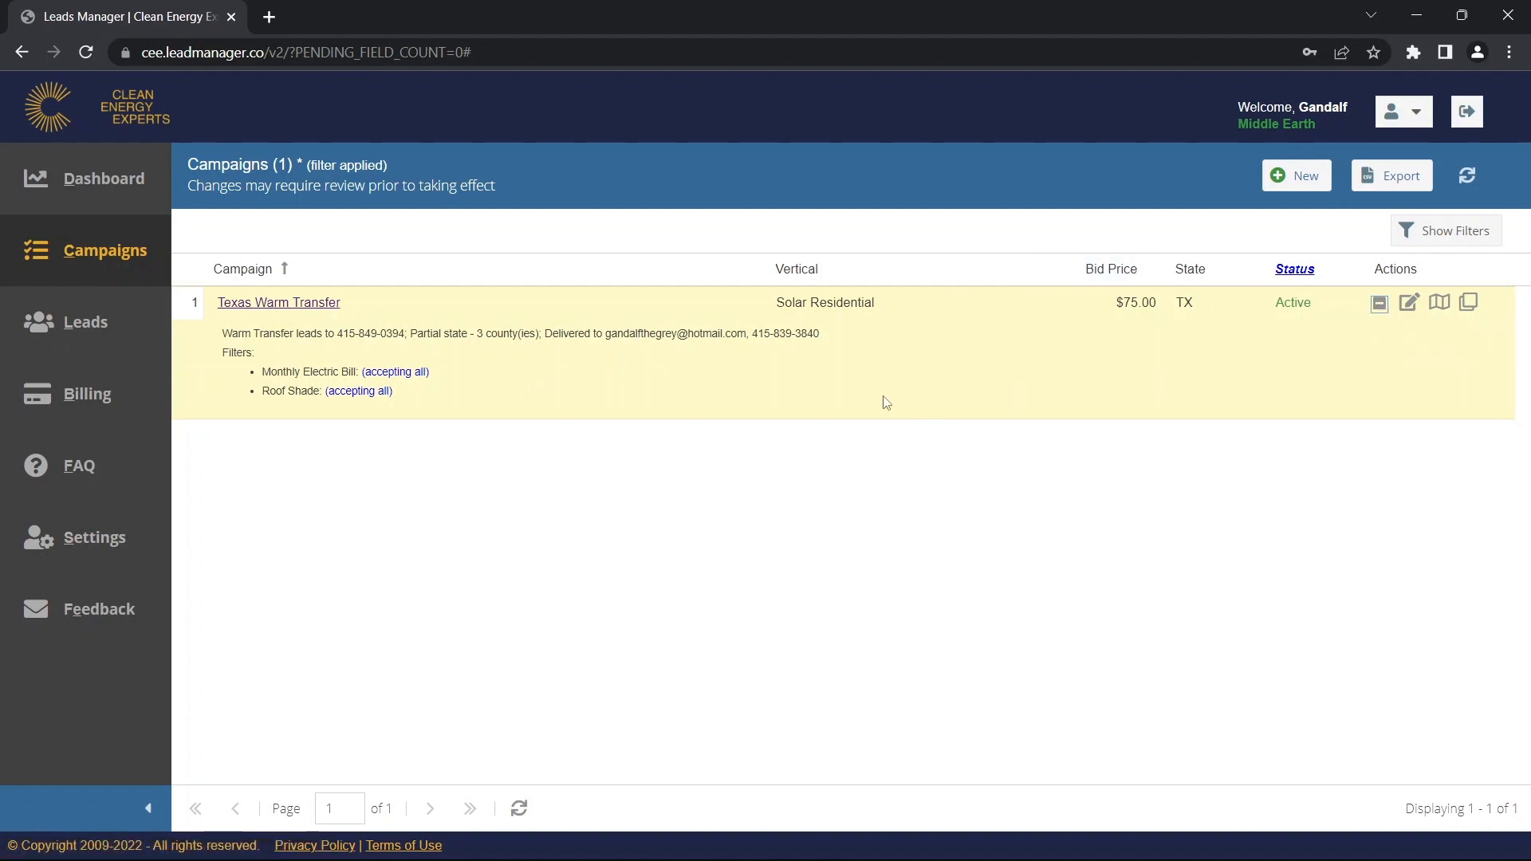
left_click(1378, 310)
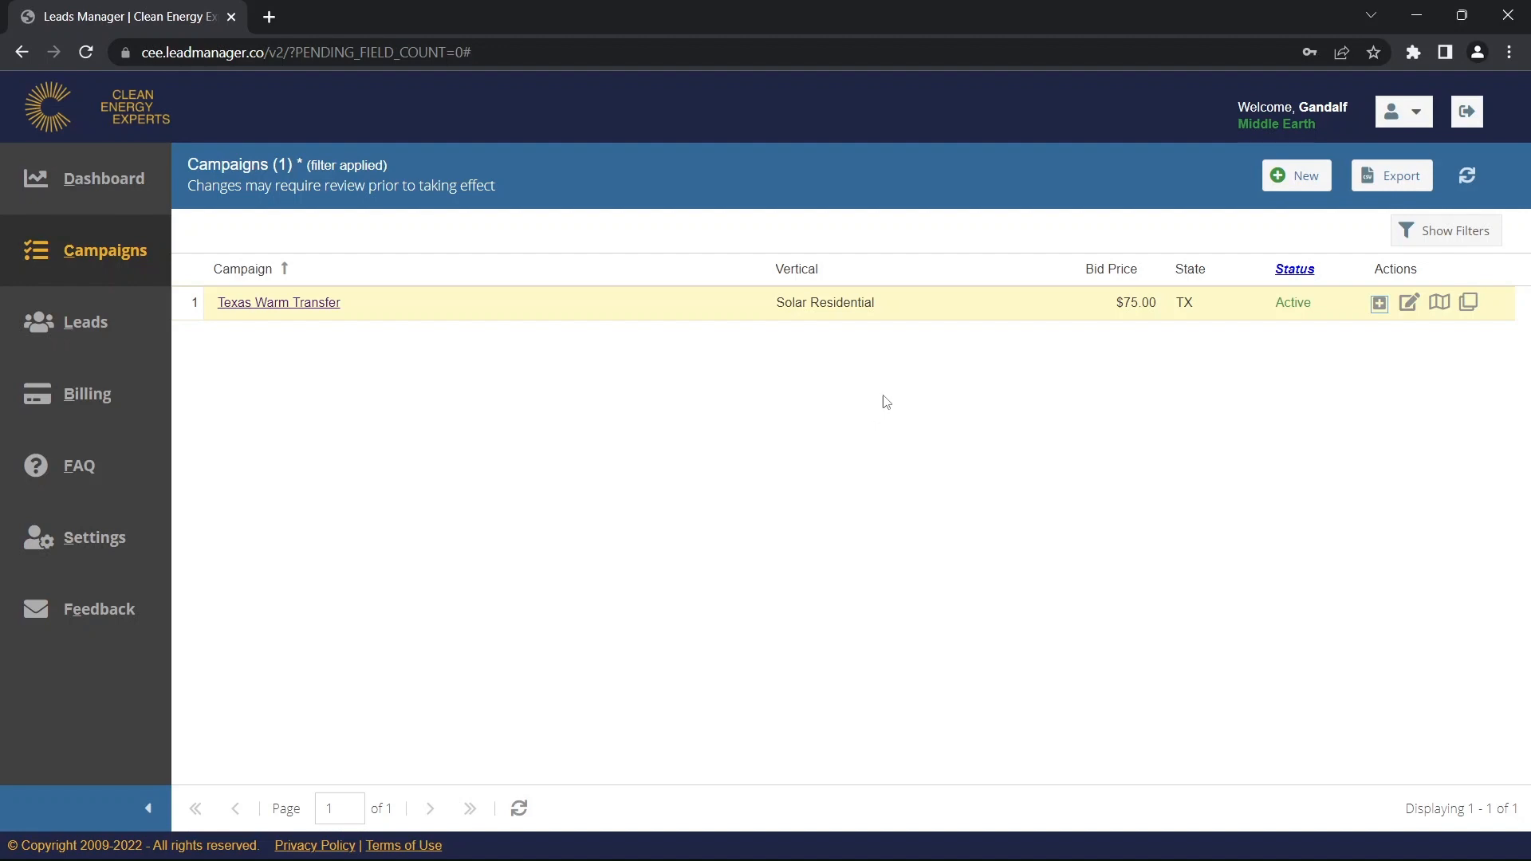
left_click(1468, 311)
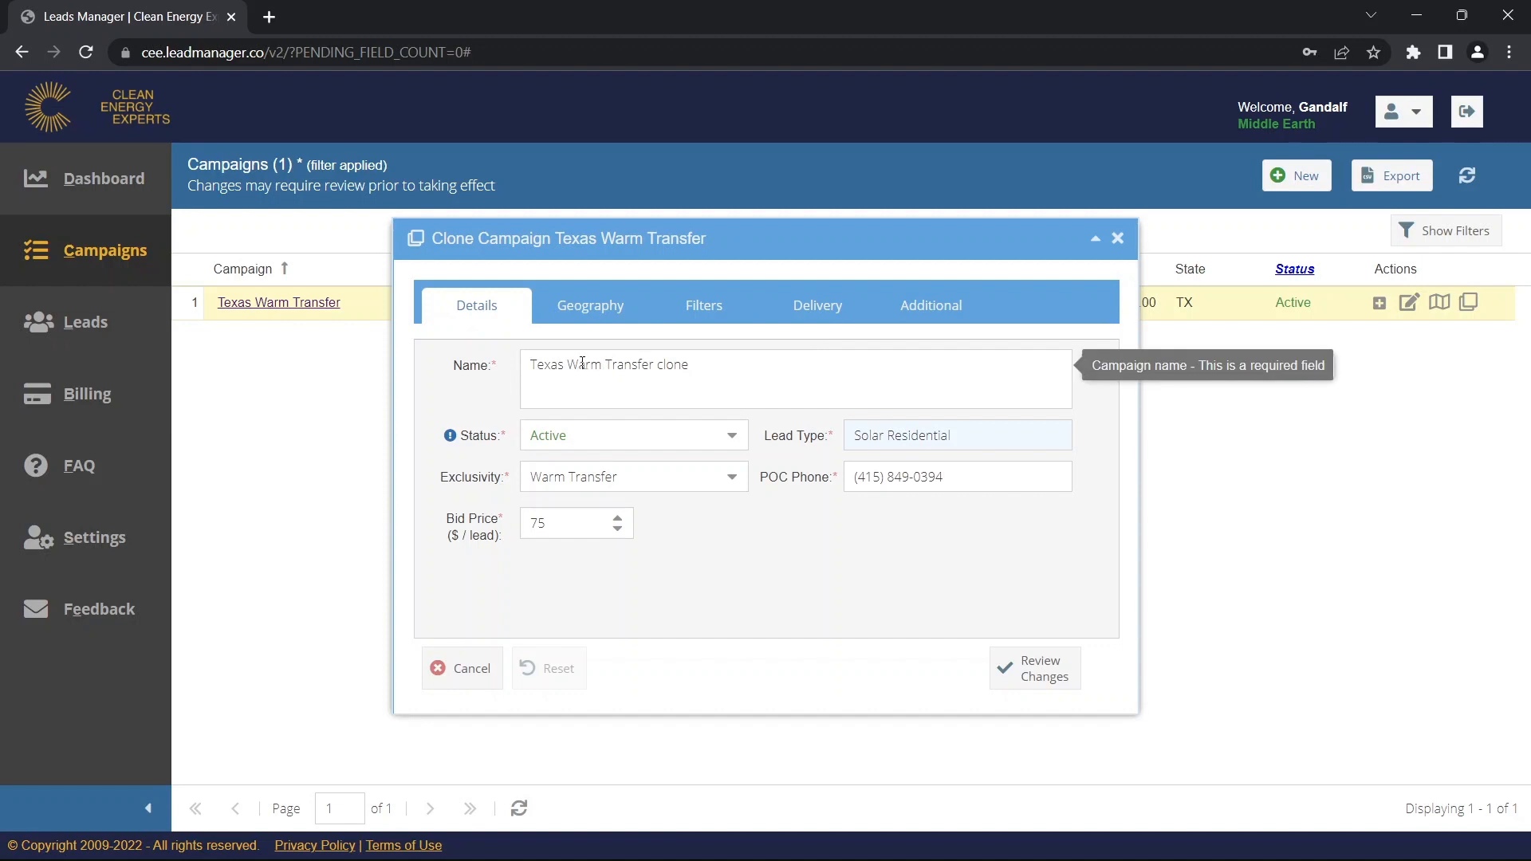
Rename the clone to 'Texas Non-Exclusive' and set its Exclusivity to Non-Exclusive.
left_click_drag(575, 364, 710, 352)
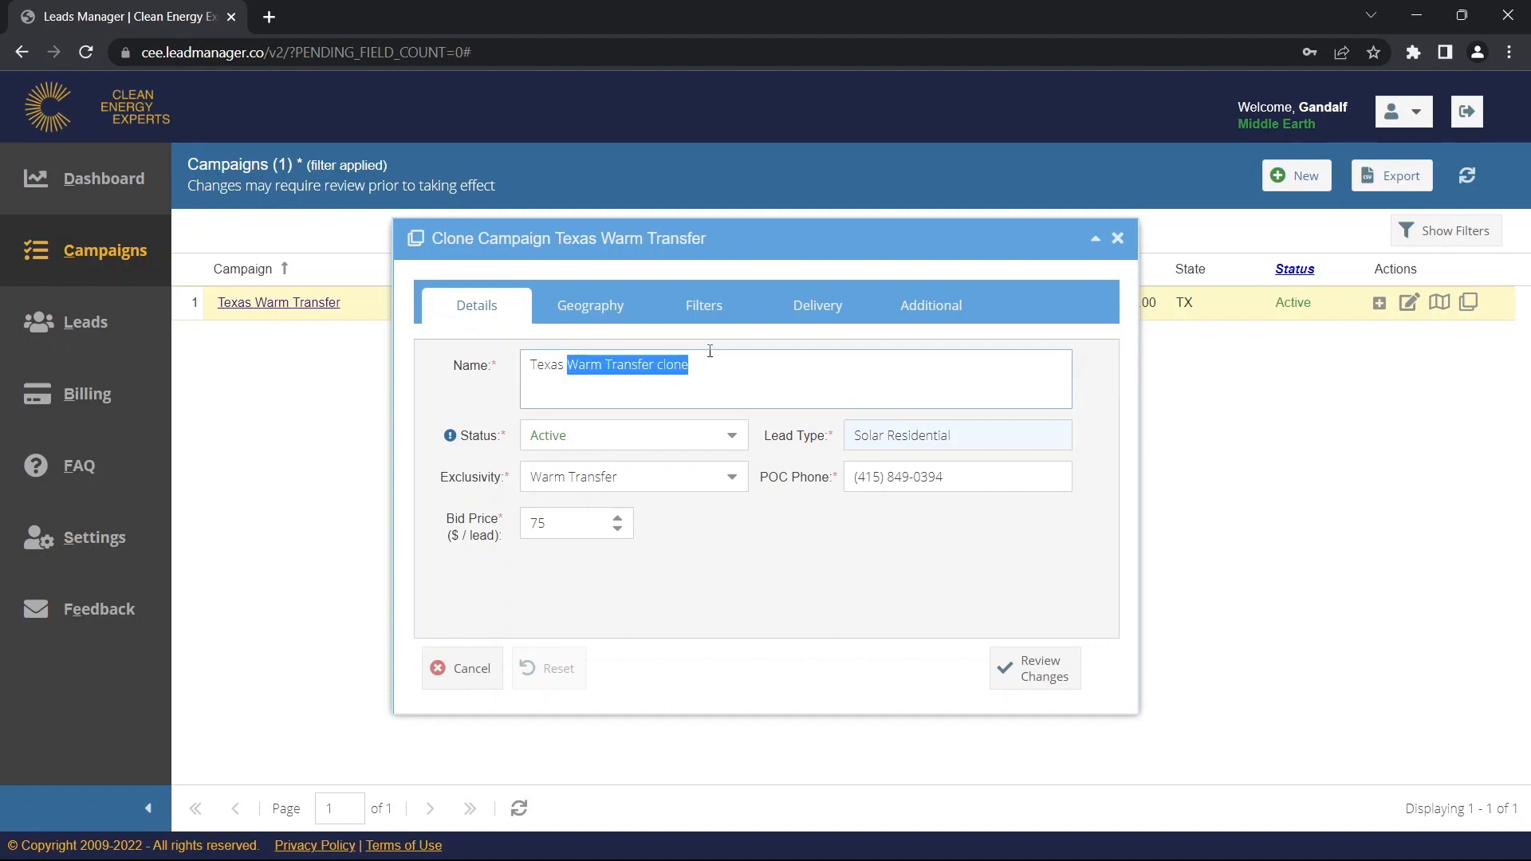
type("Non-")
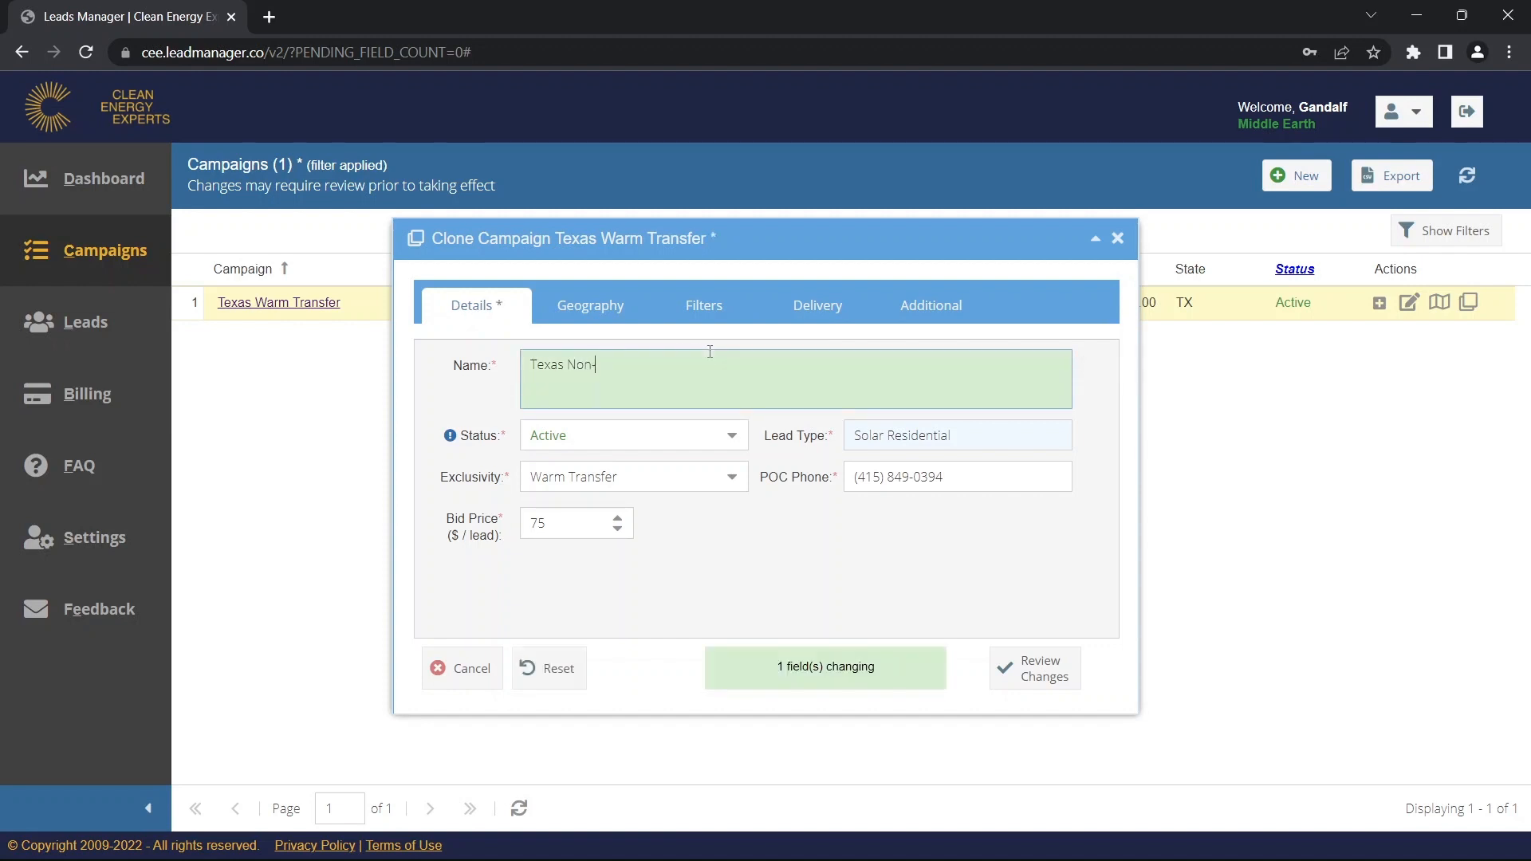
type("Exclusive")
mouse_move(721, 482)
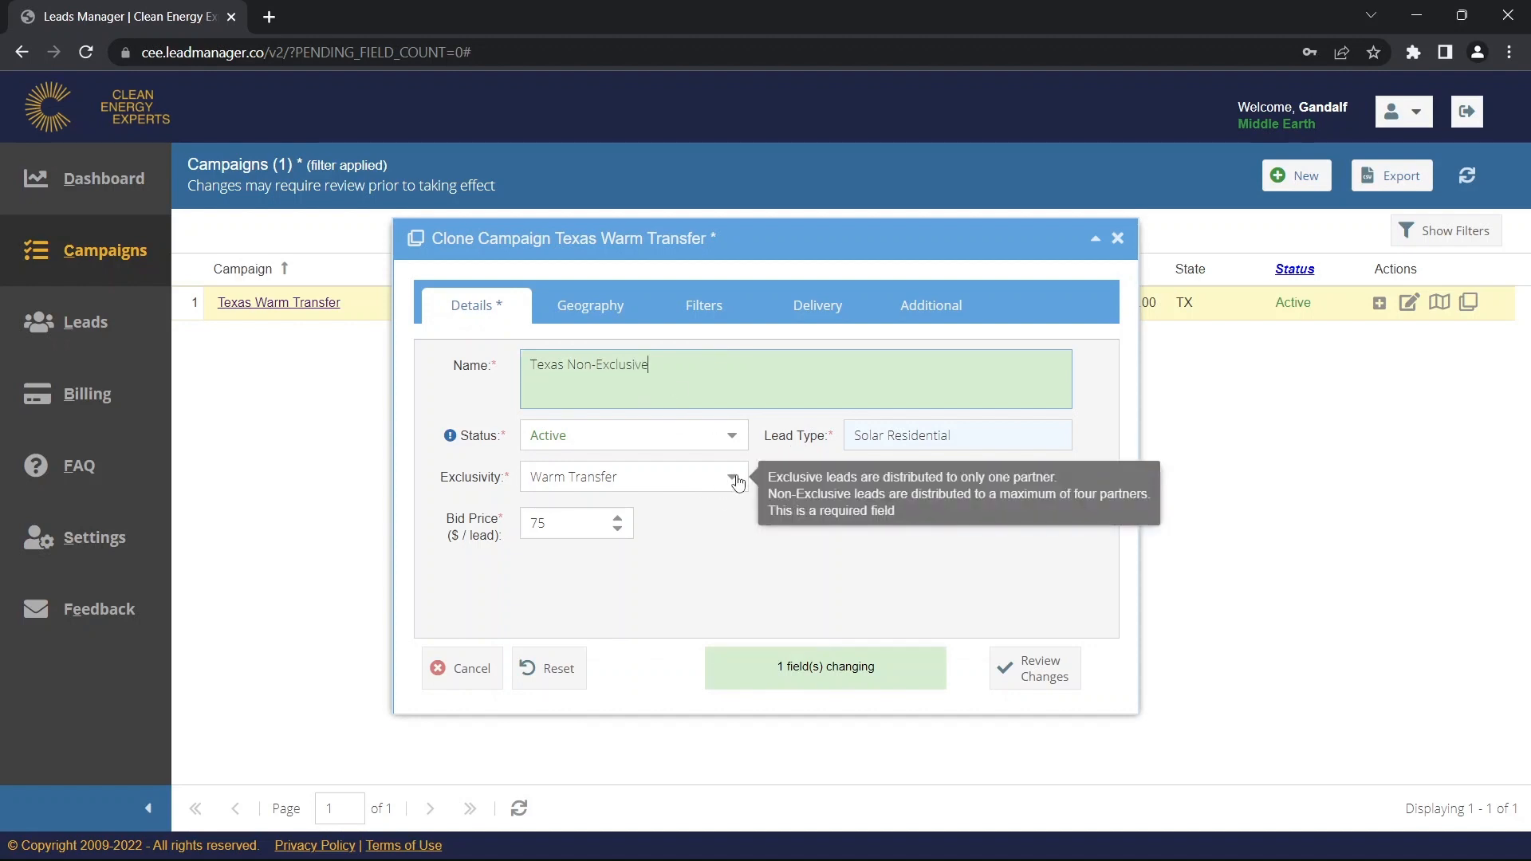
left_click(735, 480)
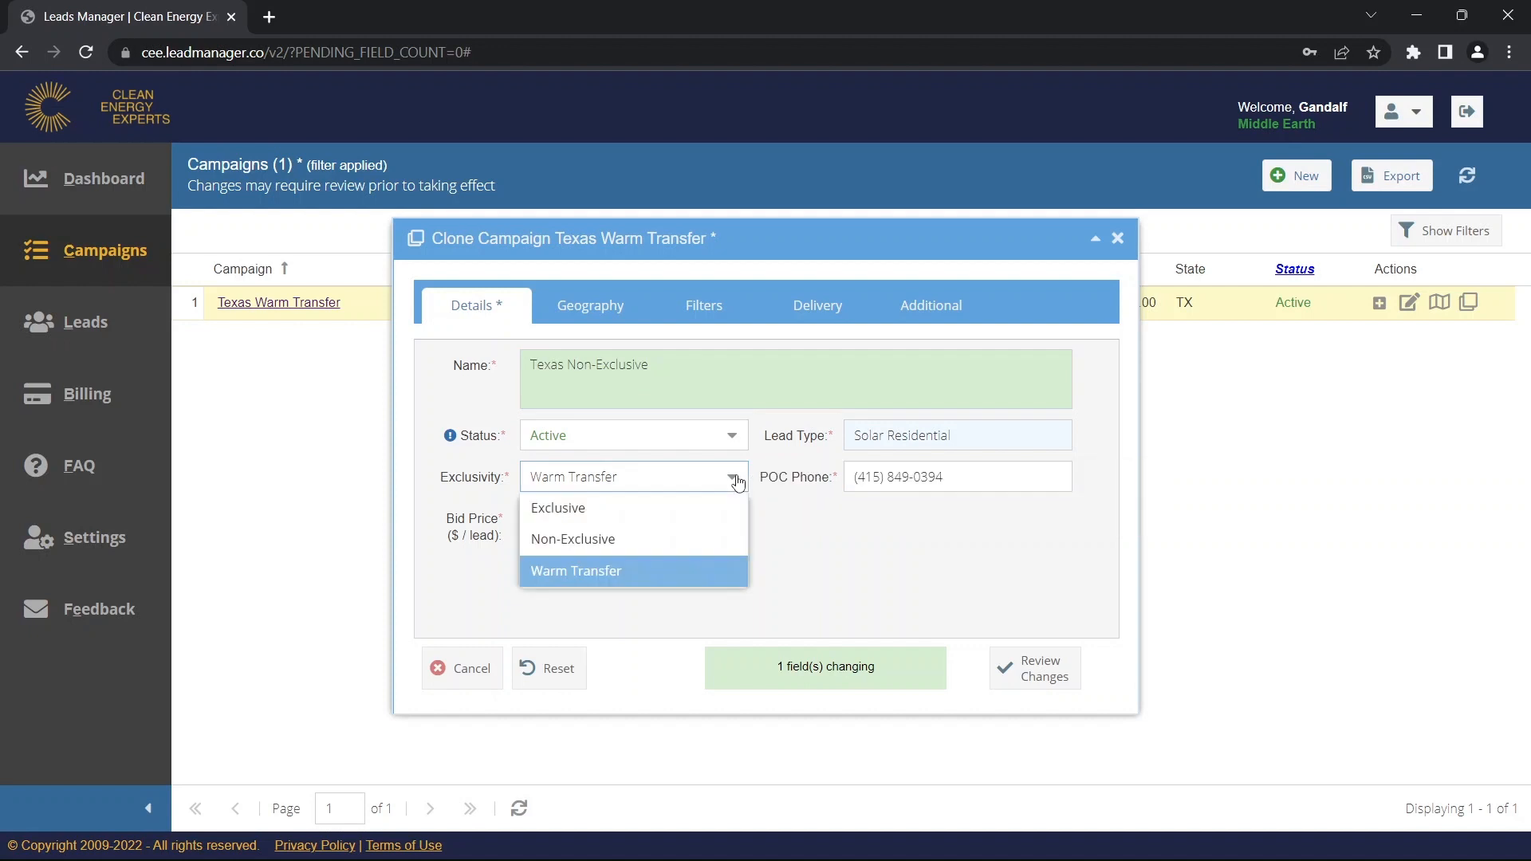
left_click(676, 549)
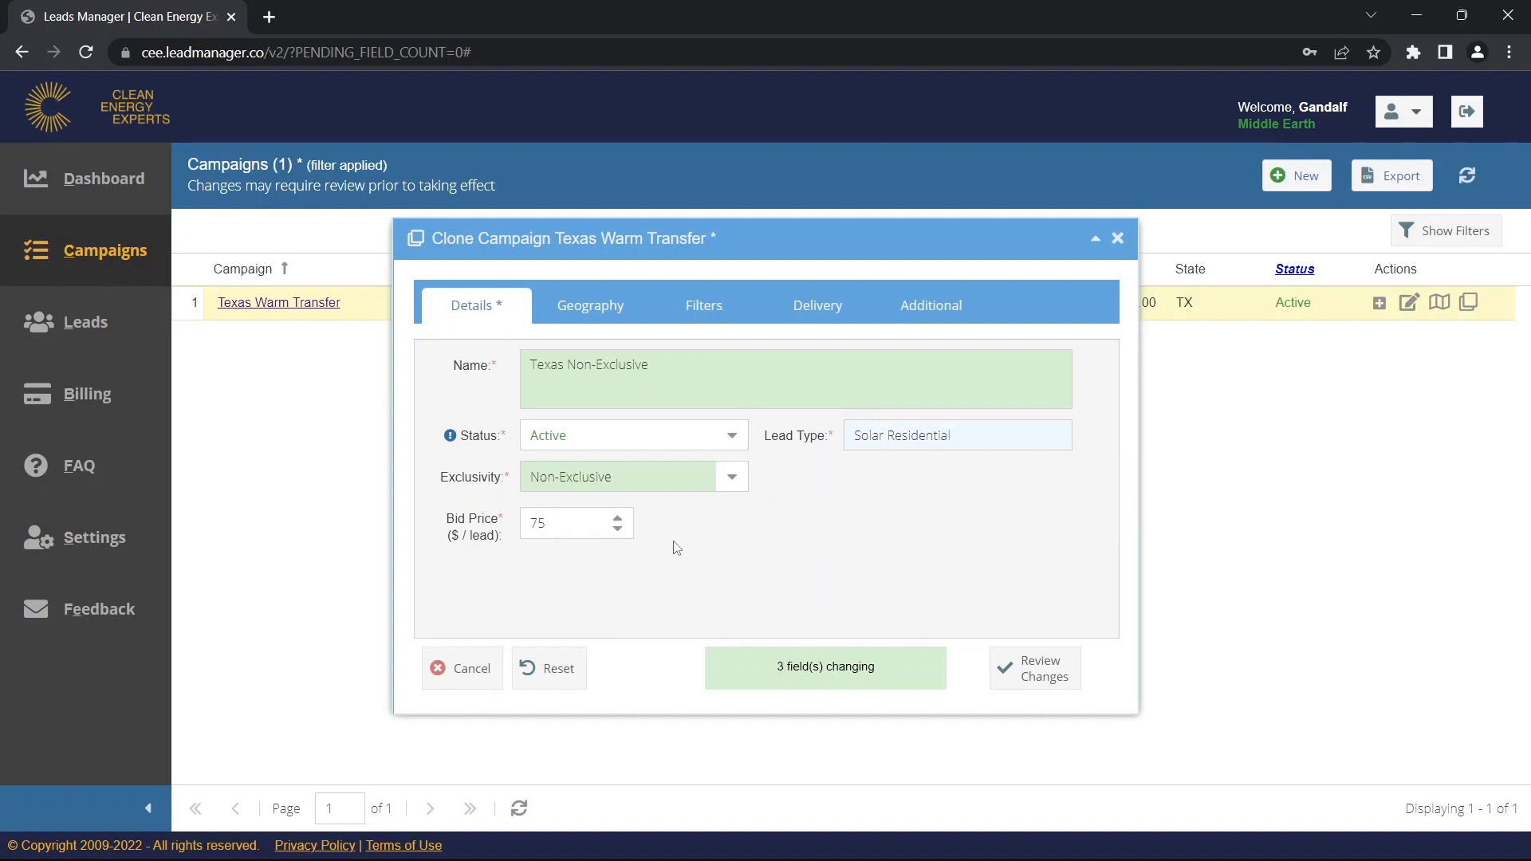
Change the clone's bid price from 75 to 20 $/lead.
mouse_move(556, 529)
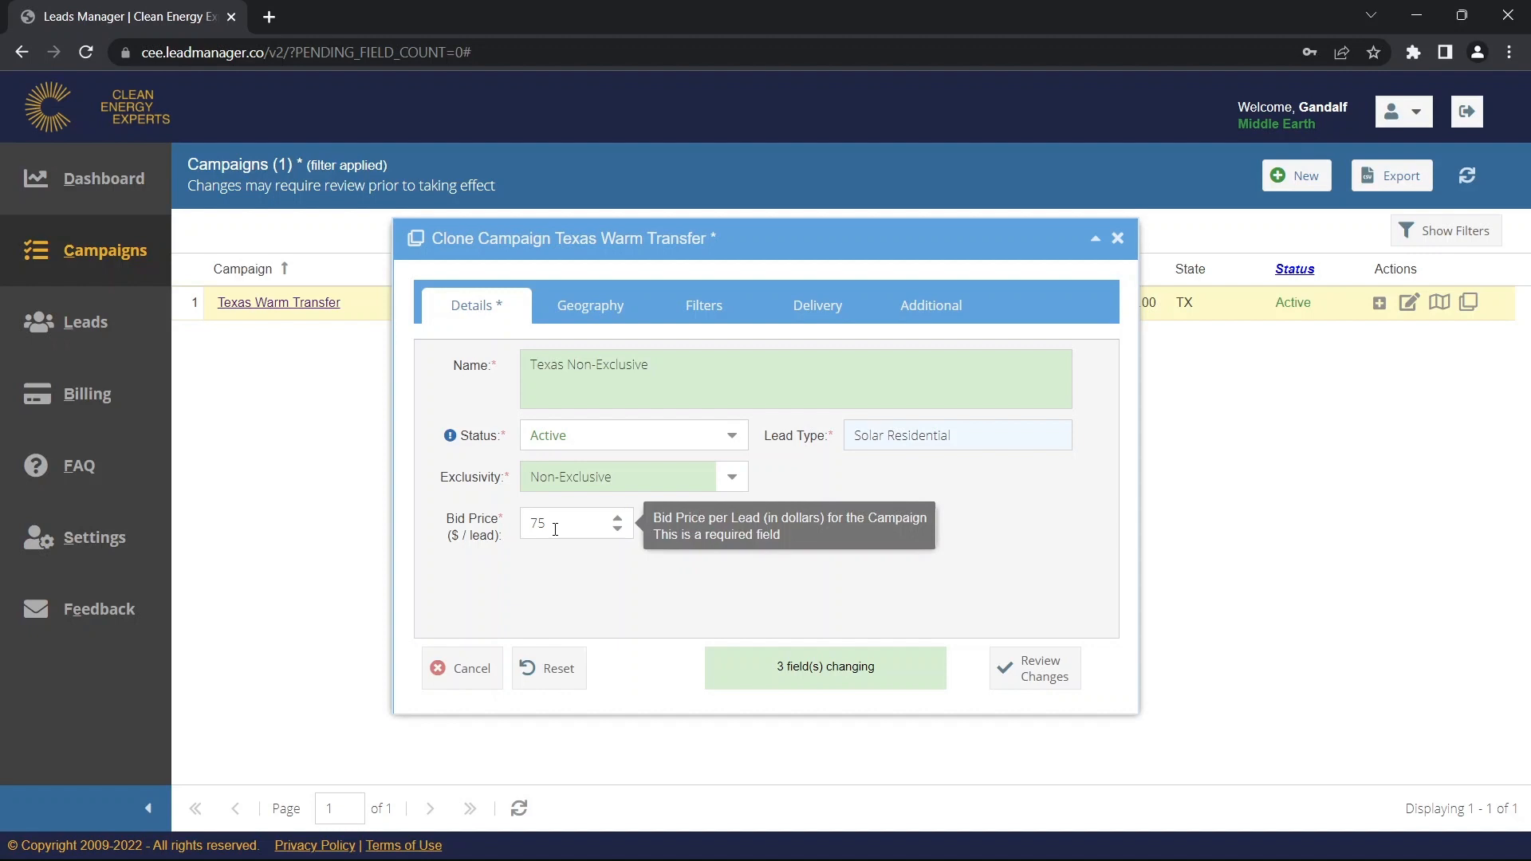
left_click_drag(556, 521, 529, 523)
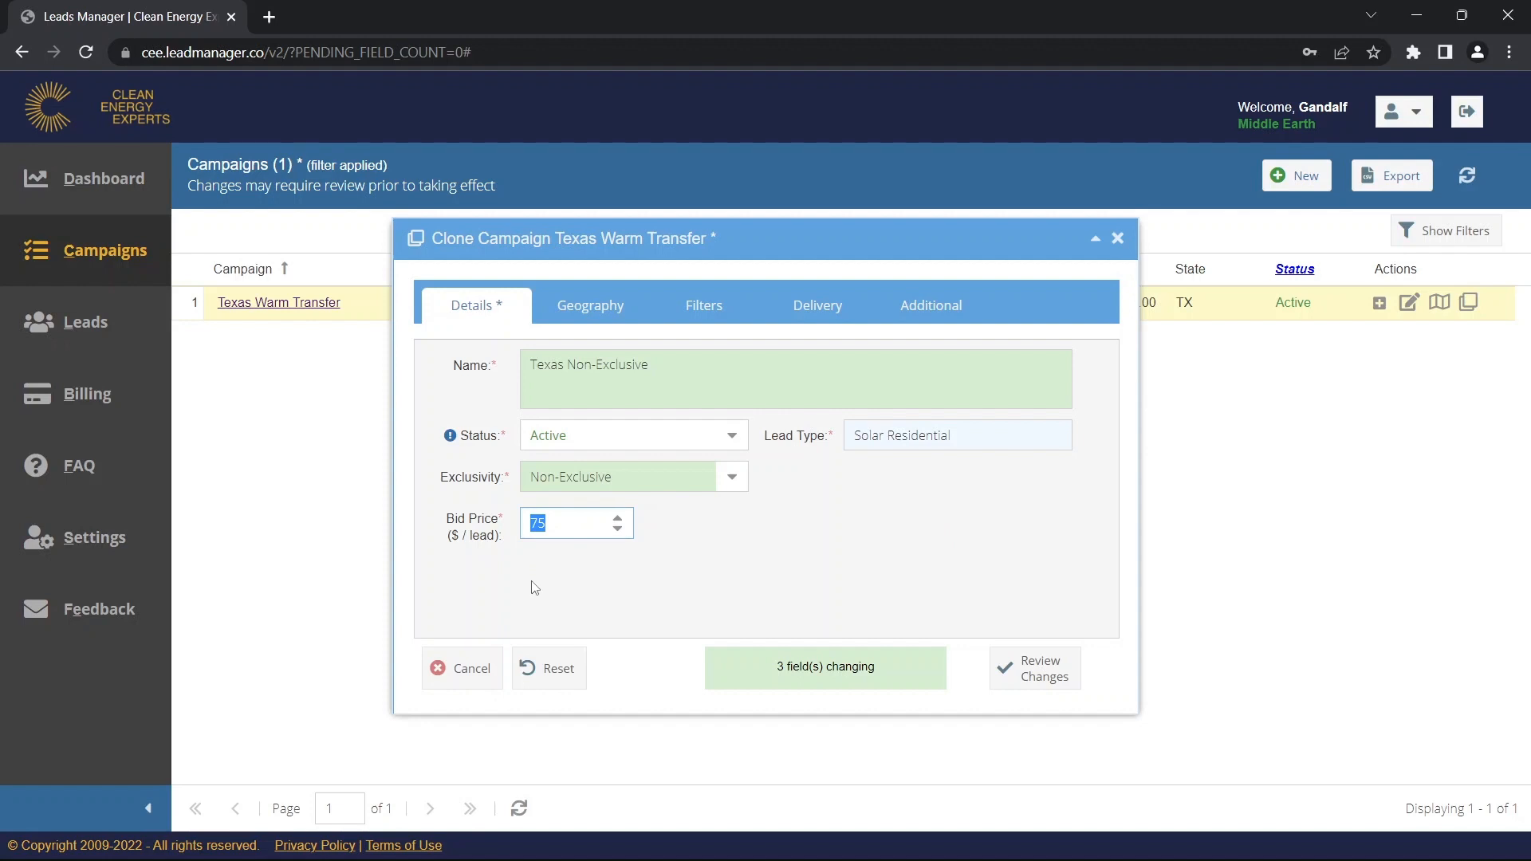
type("20")
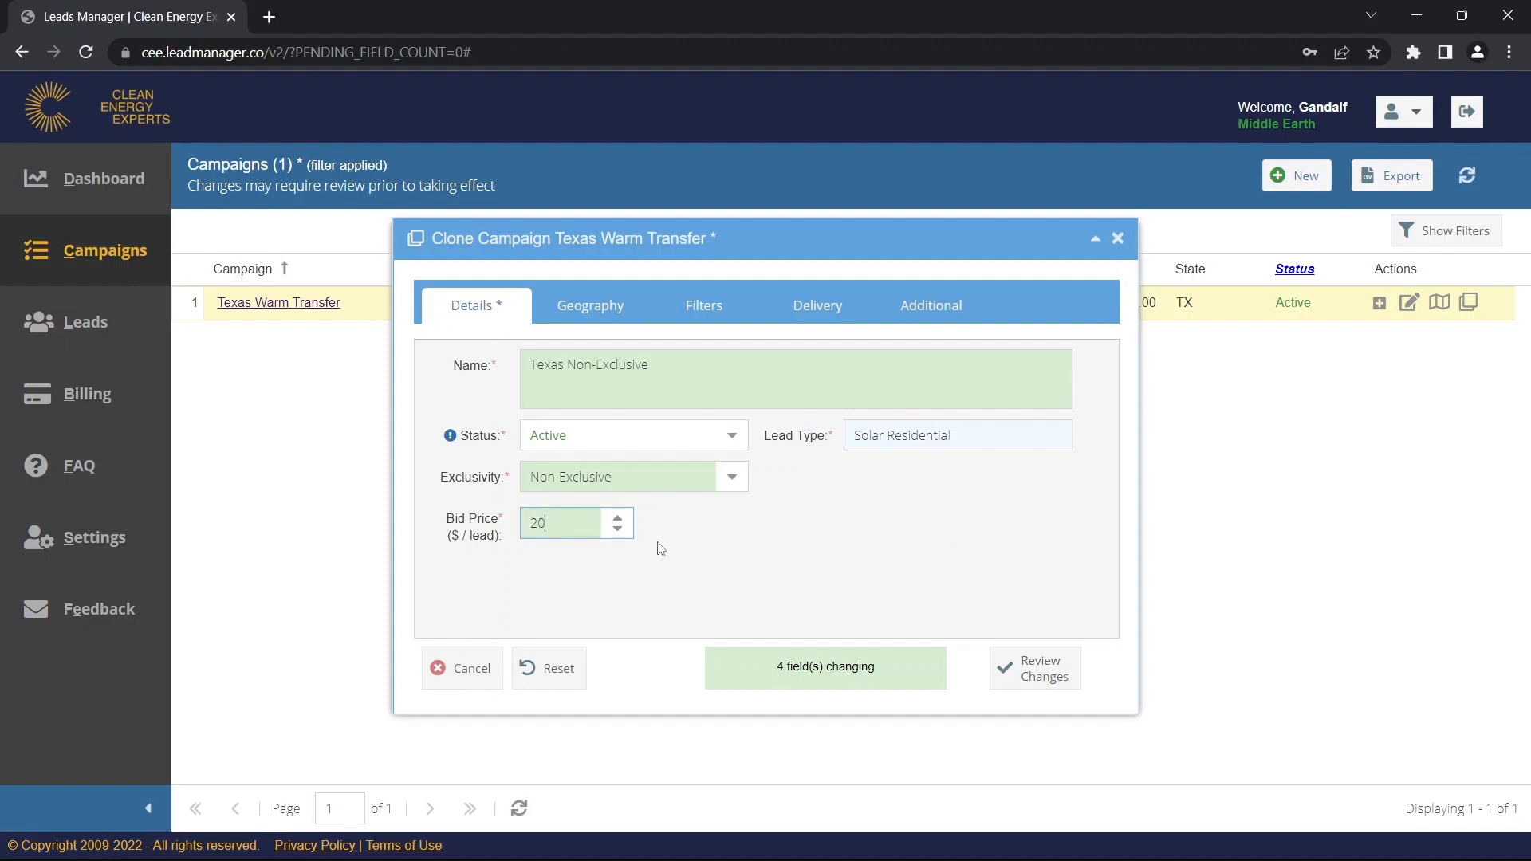
left_click(685, 545)
Look over the clone's Geography, Filters and Delivery settings, ending on Filters.
left_click(598, 319)
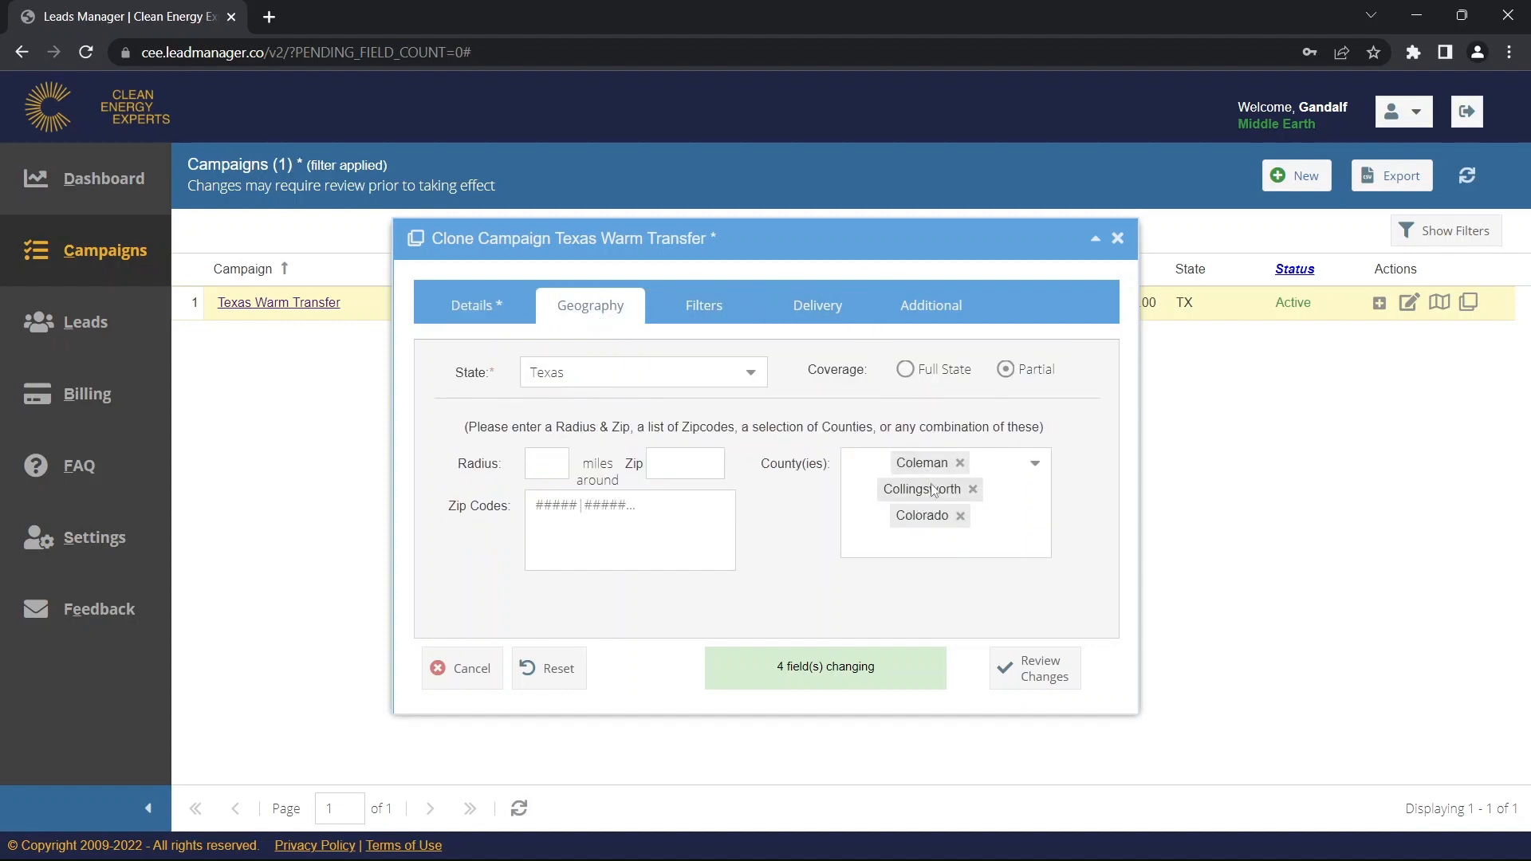
left_click(714, 306)
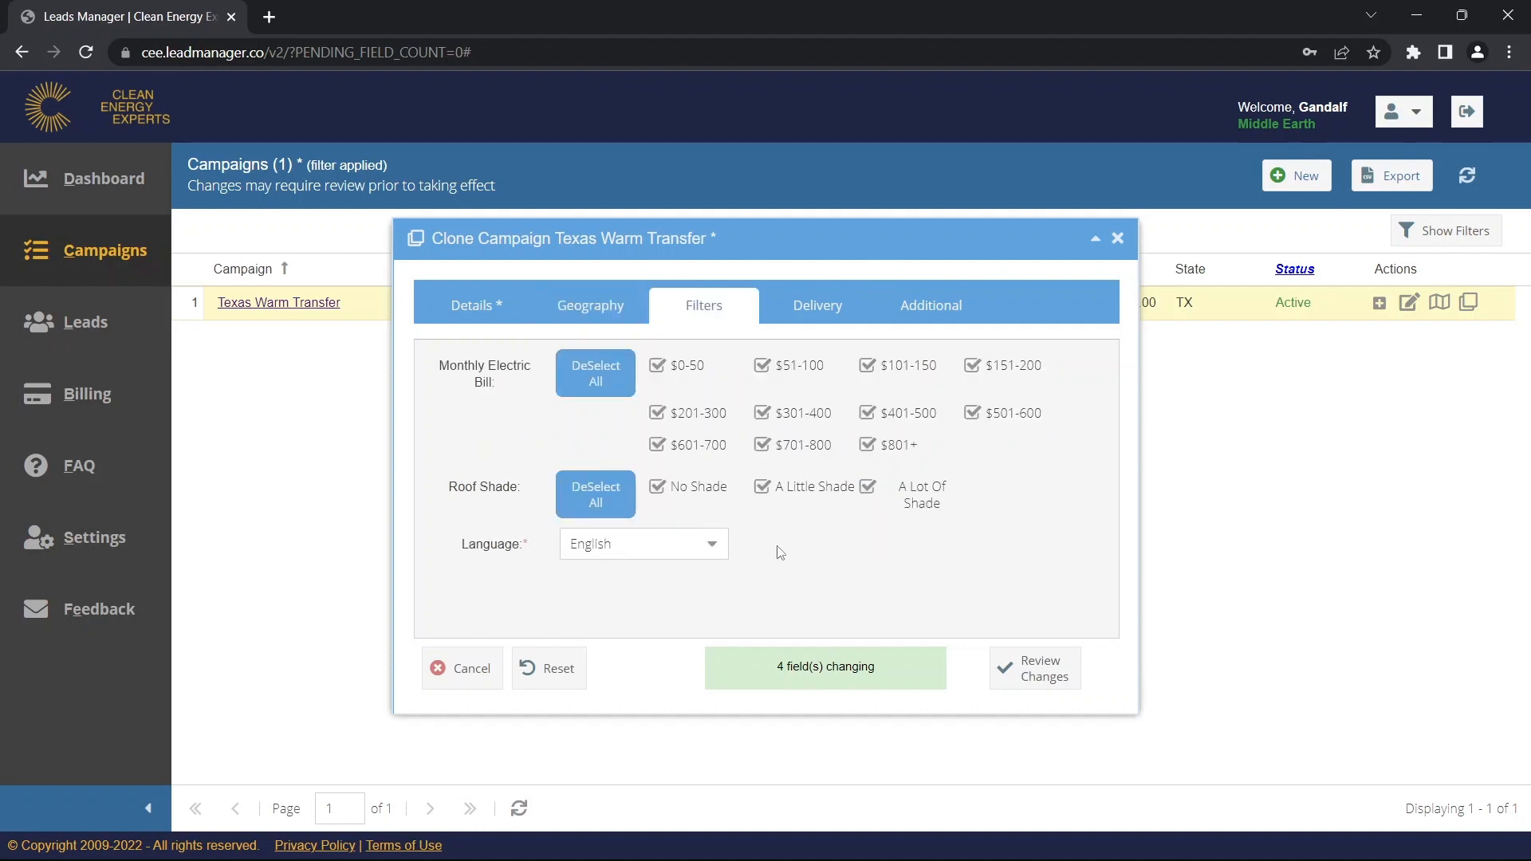
left_click(814, 309)
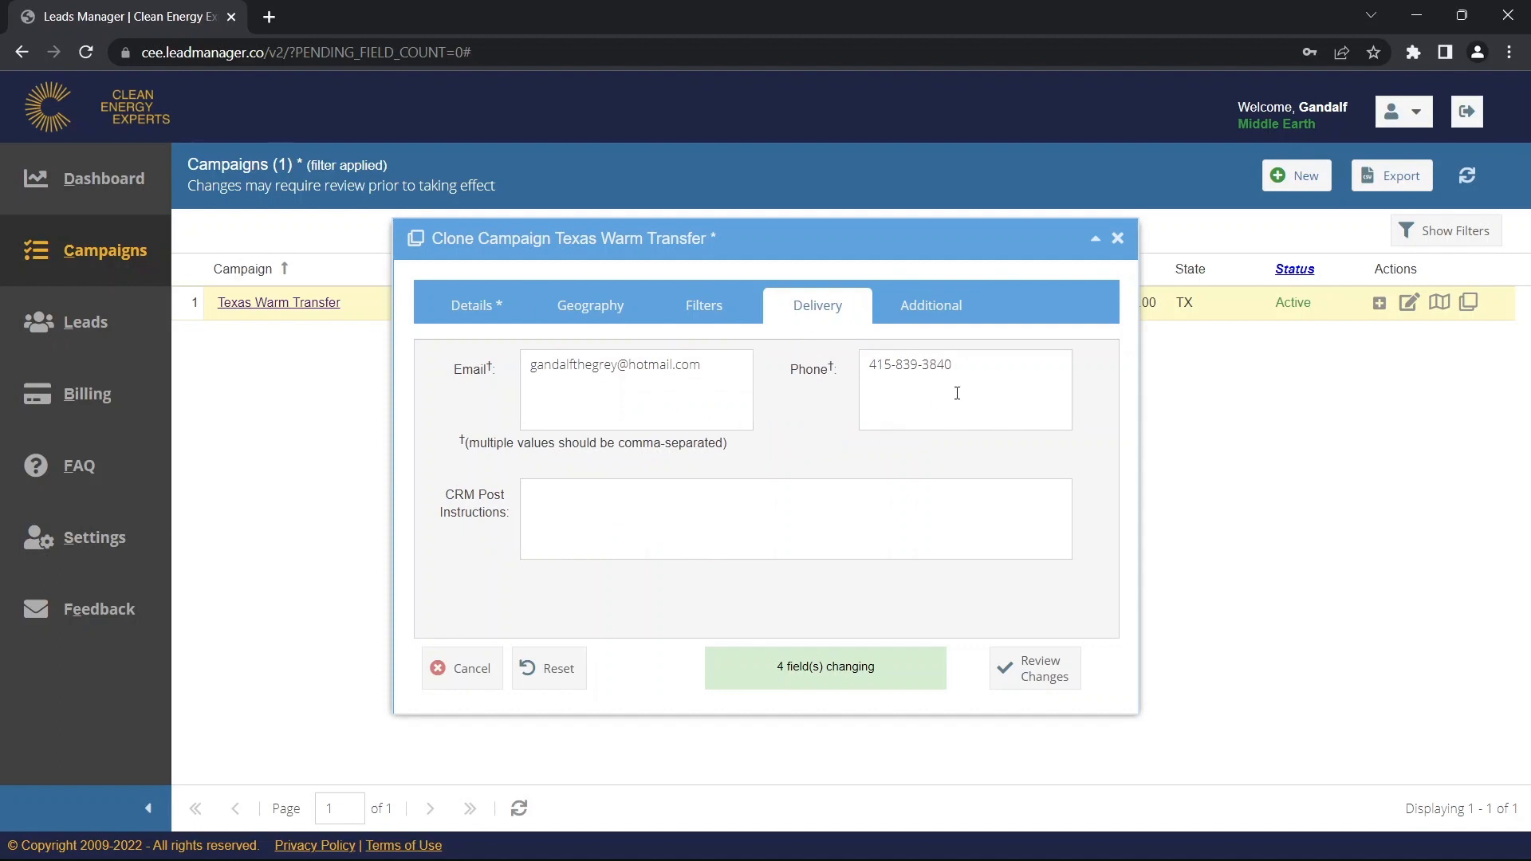
left_click(695, 318)
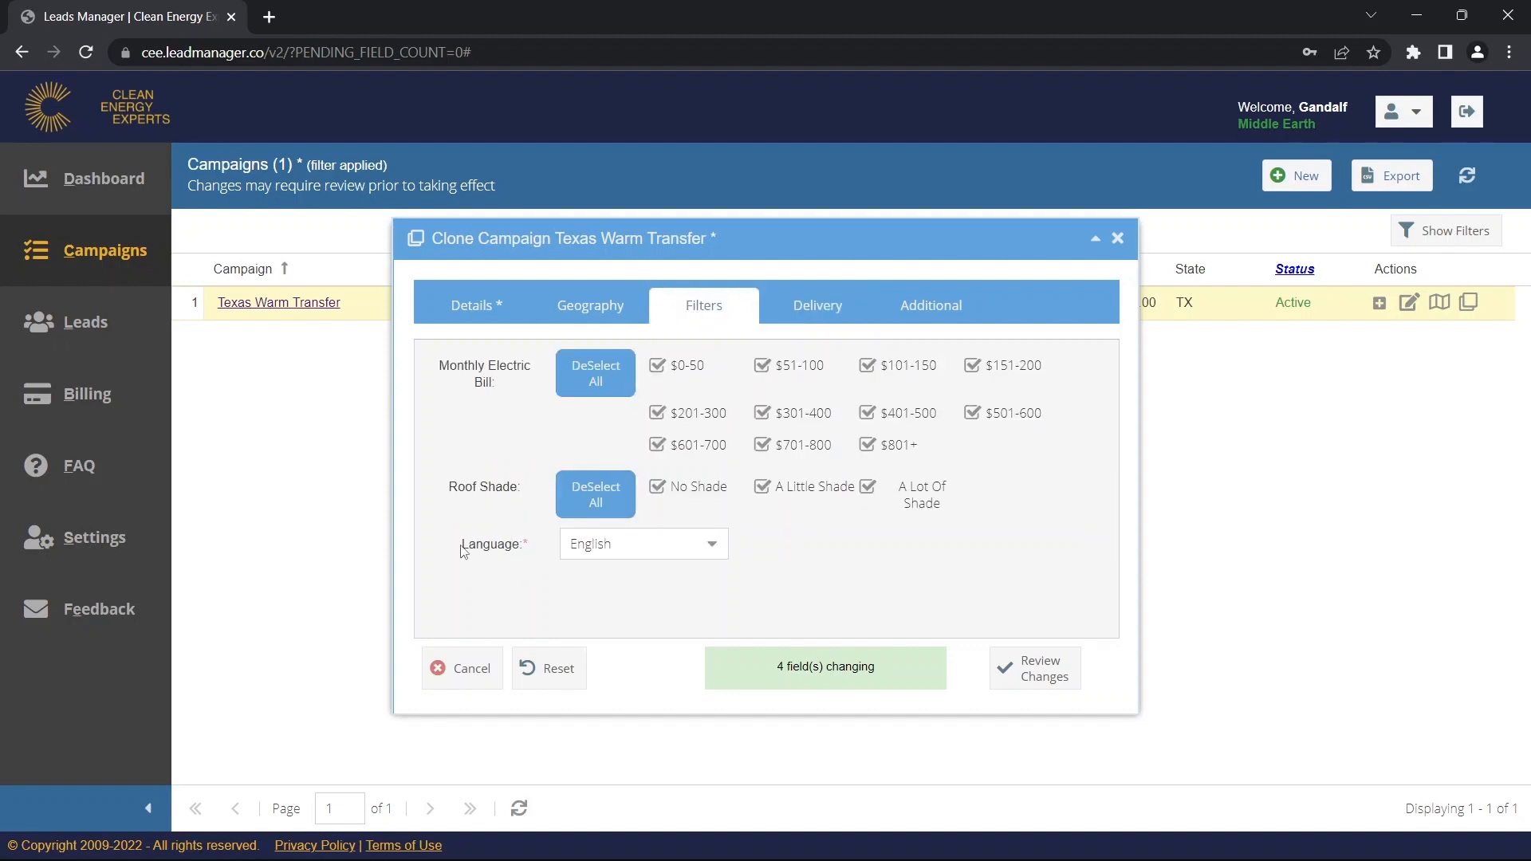
Set the lead Language filter to Spanish, then back to English.
left_click(530, 552)
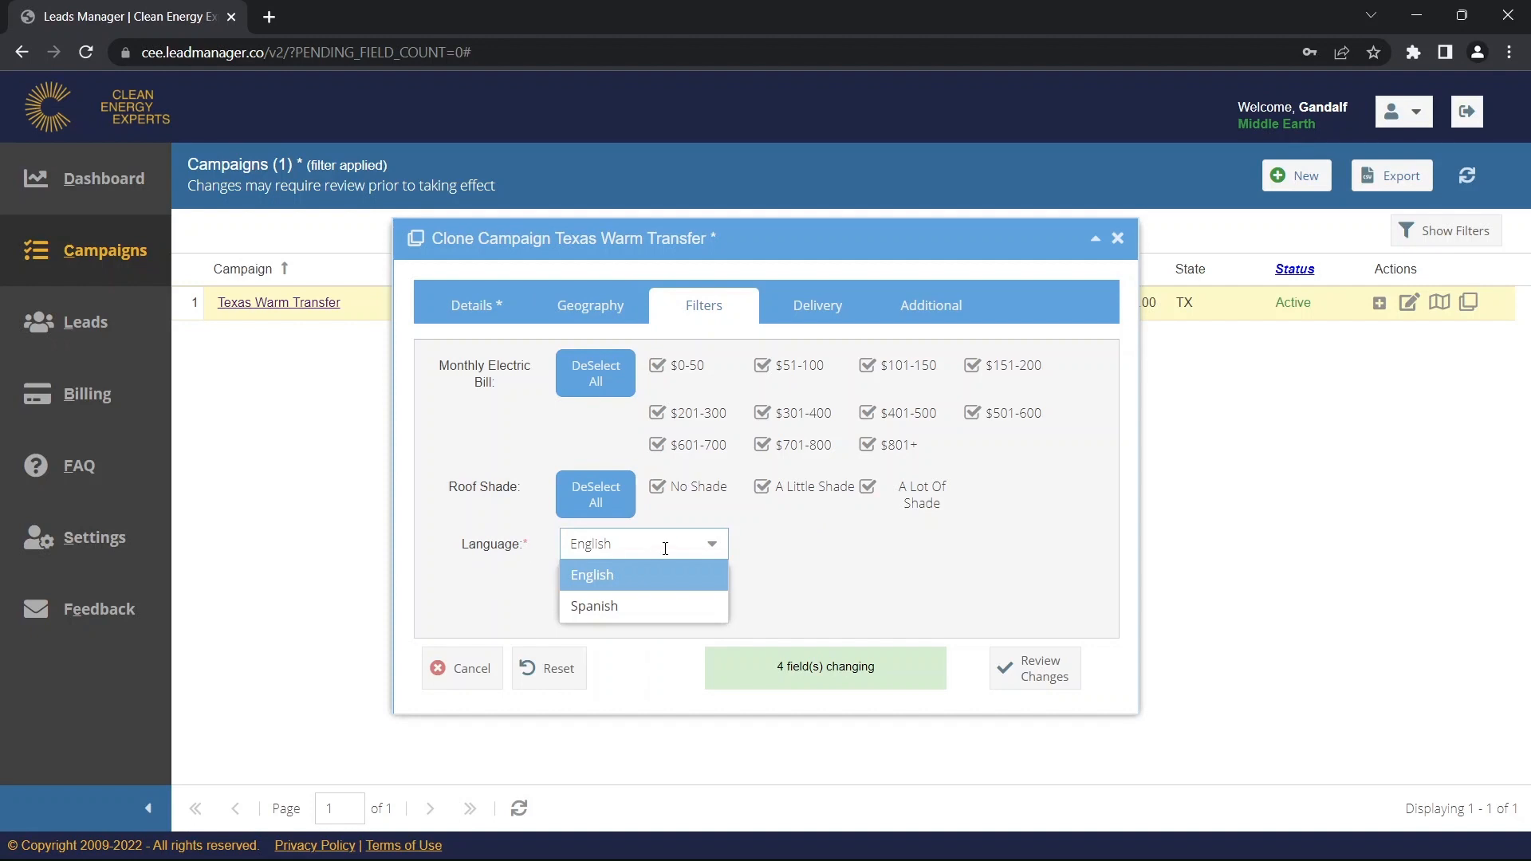
left_click(655, 609)
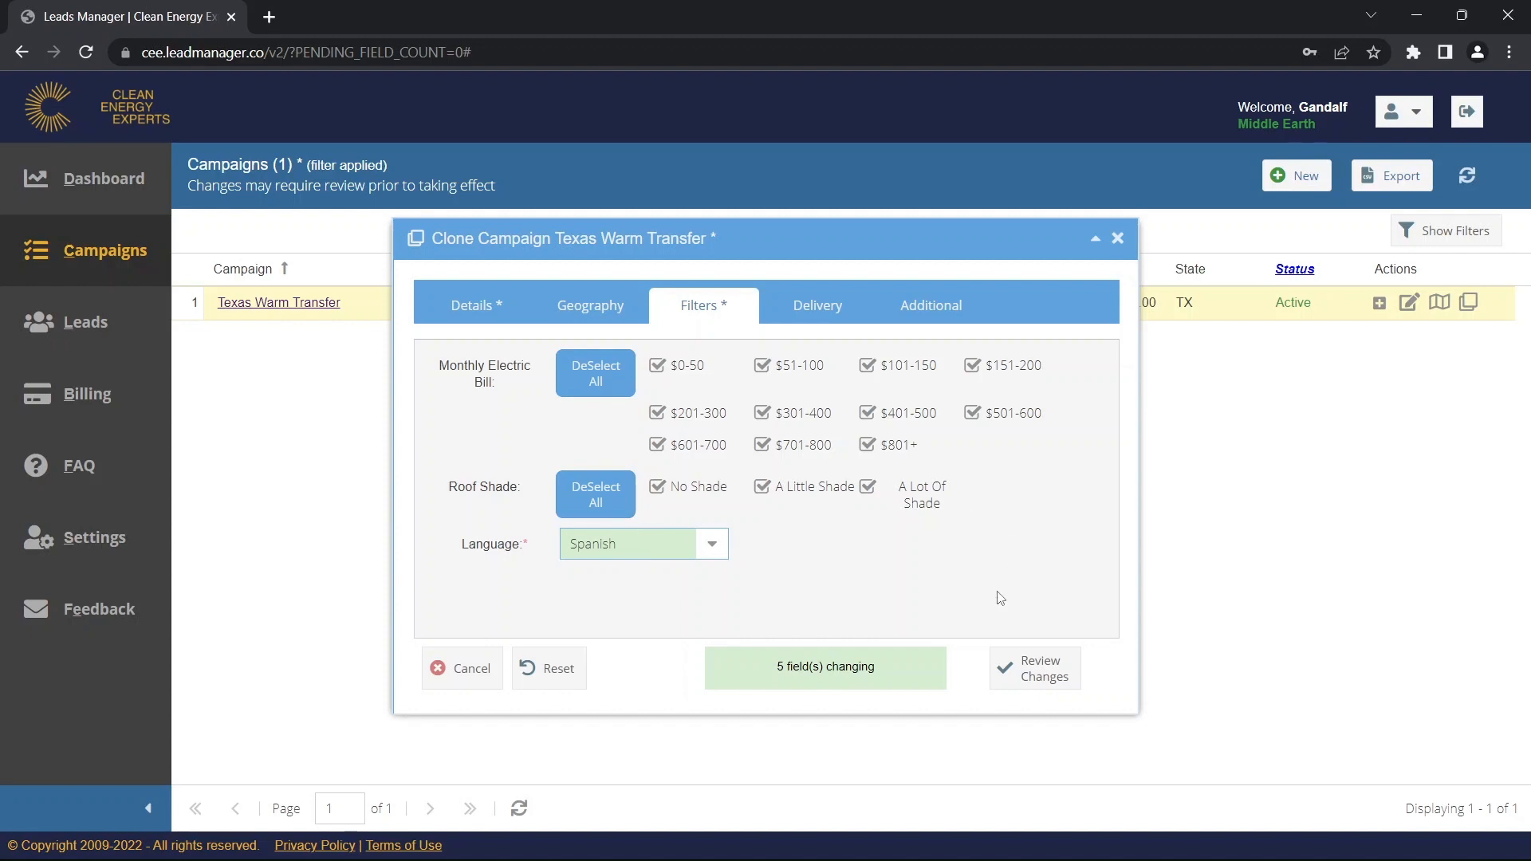
left_click(714, 547)
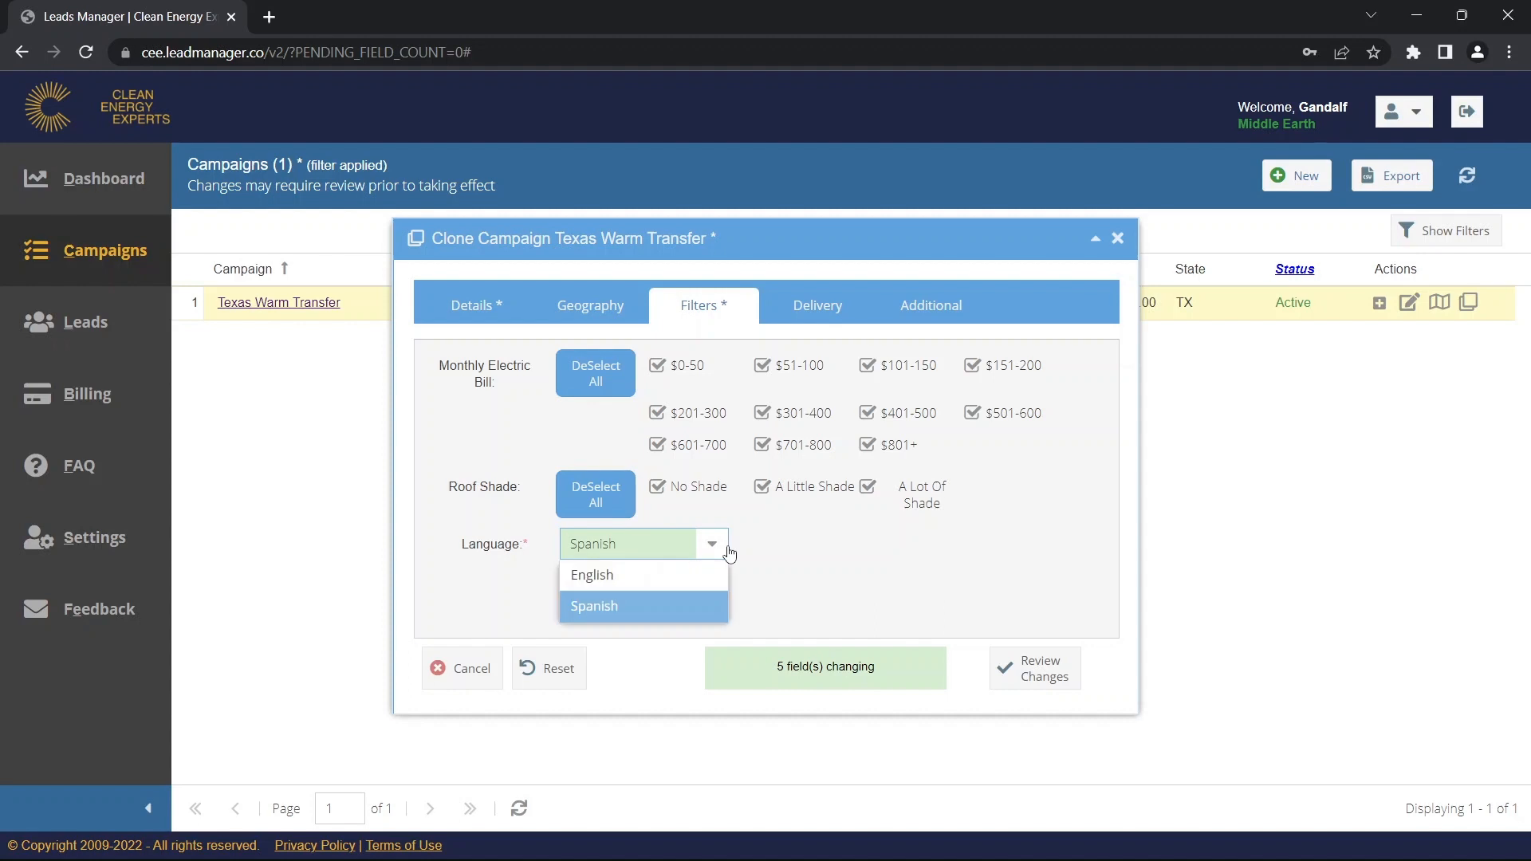
left_click(674, 578)
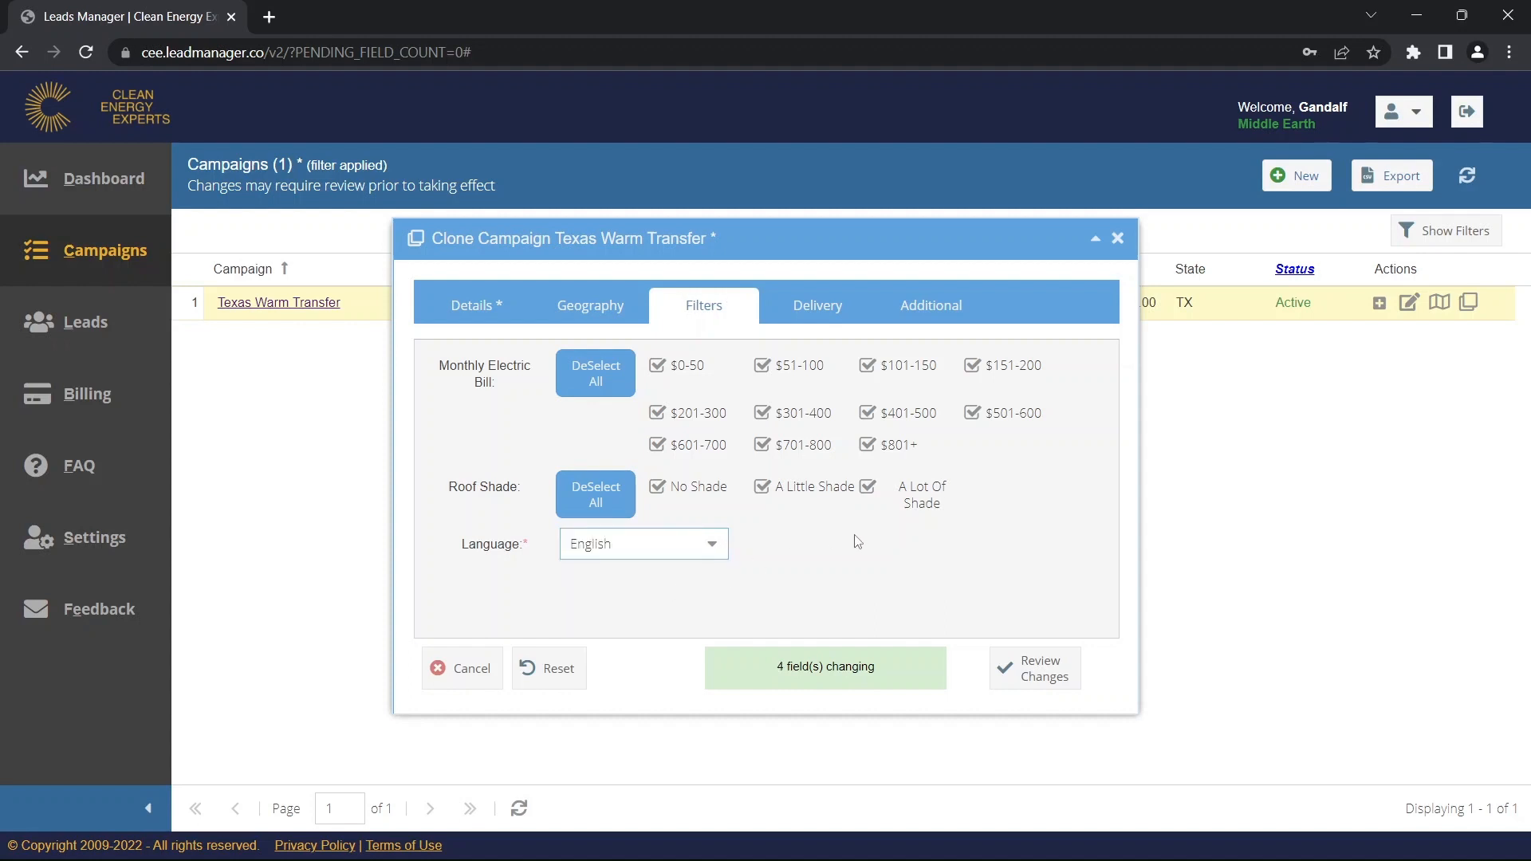
Save the Texas Non-Exclusive clone from the Change Summary and close the success window.
left_click(1033, 682)
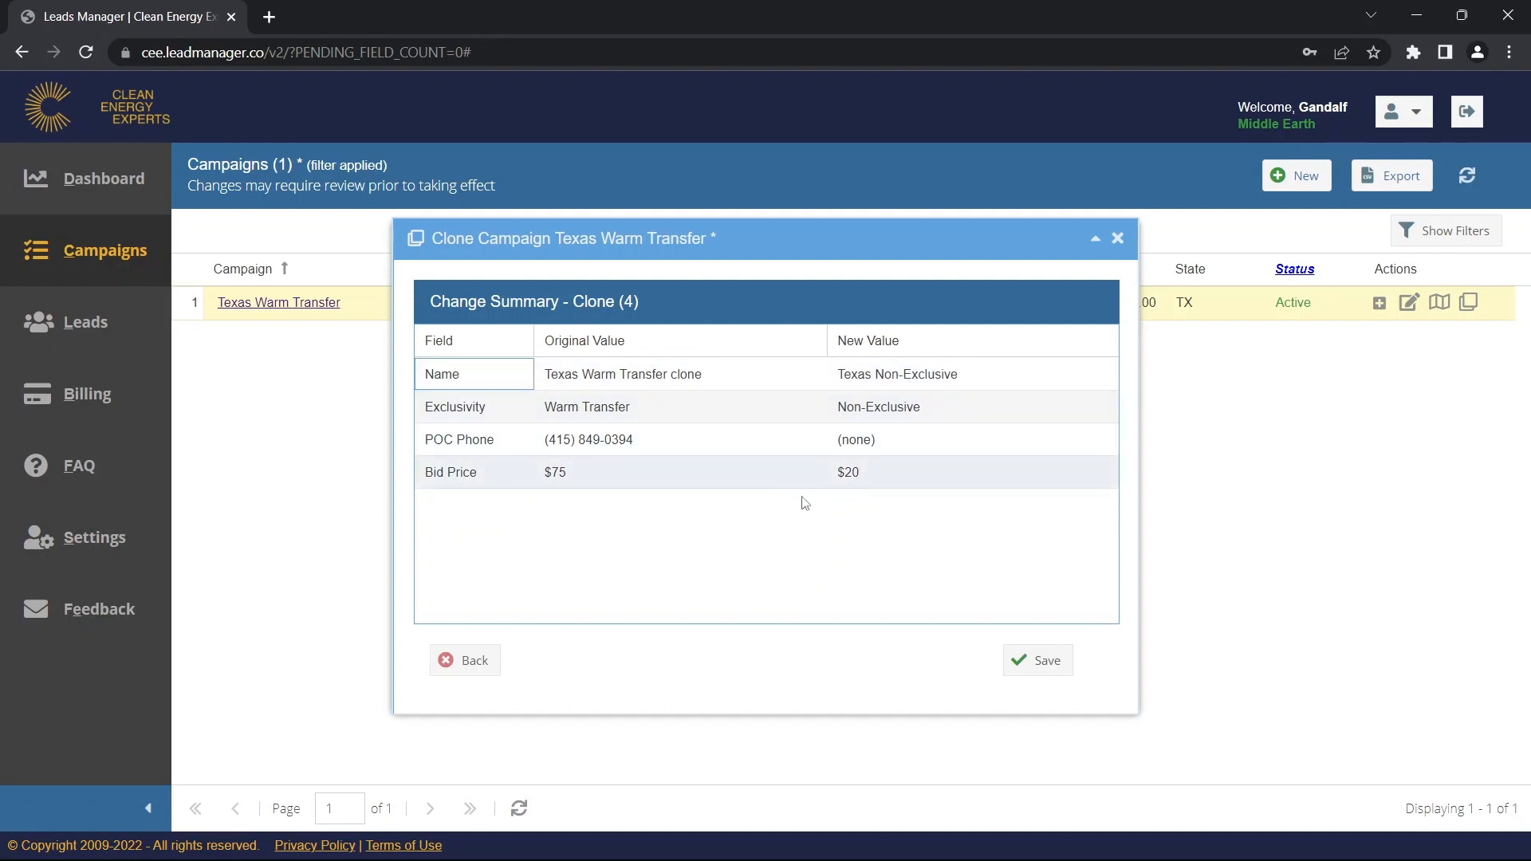
left_click(1041, 662)
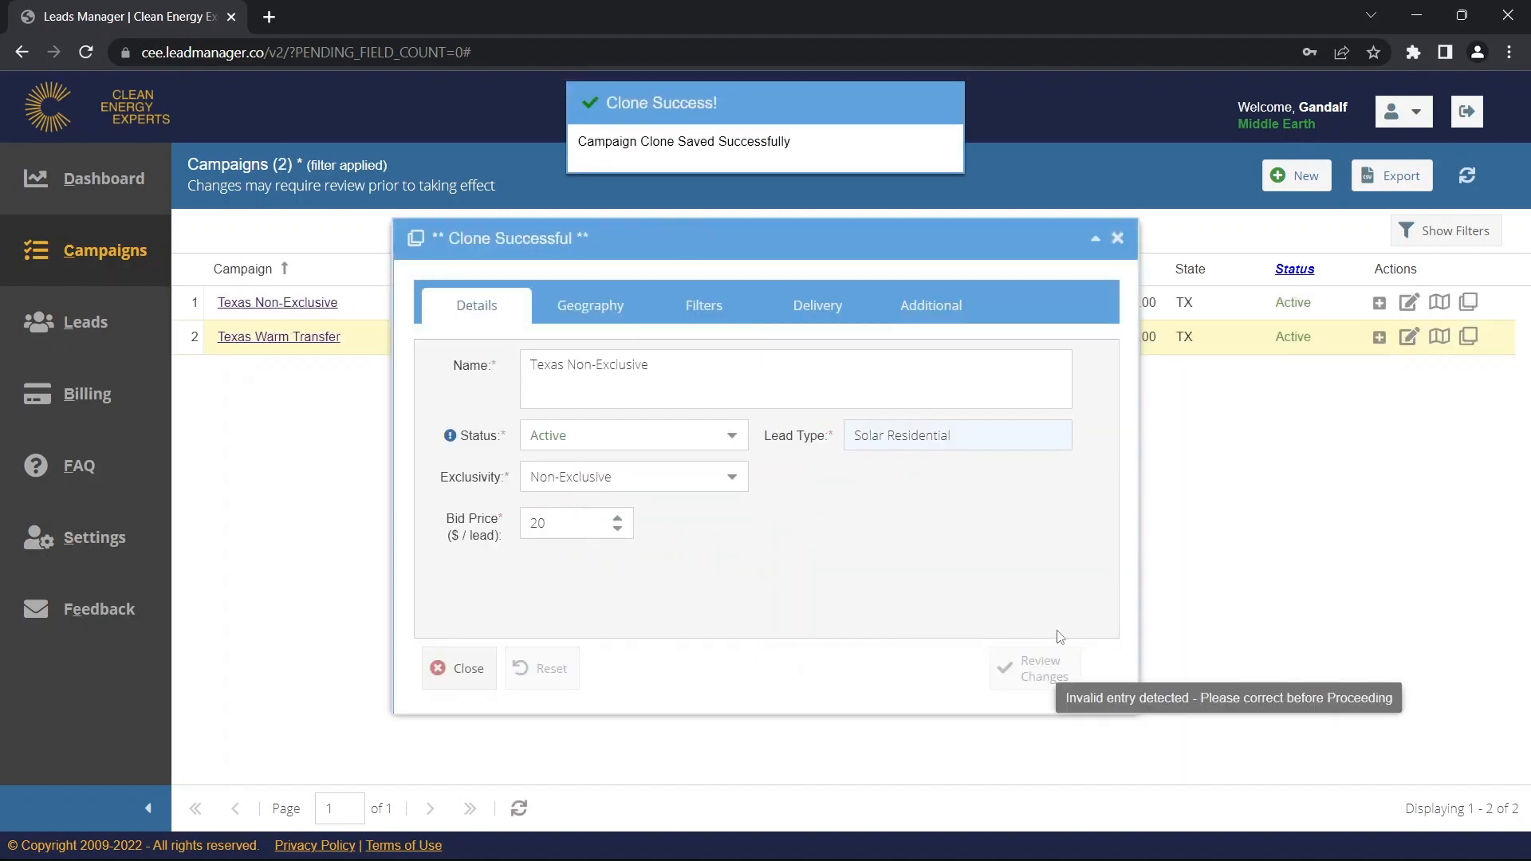
left_click(1118, 237)
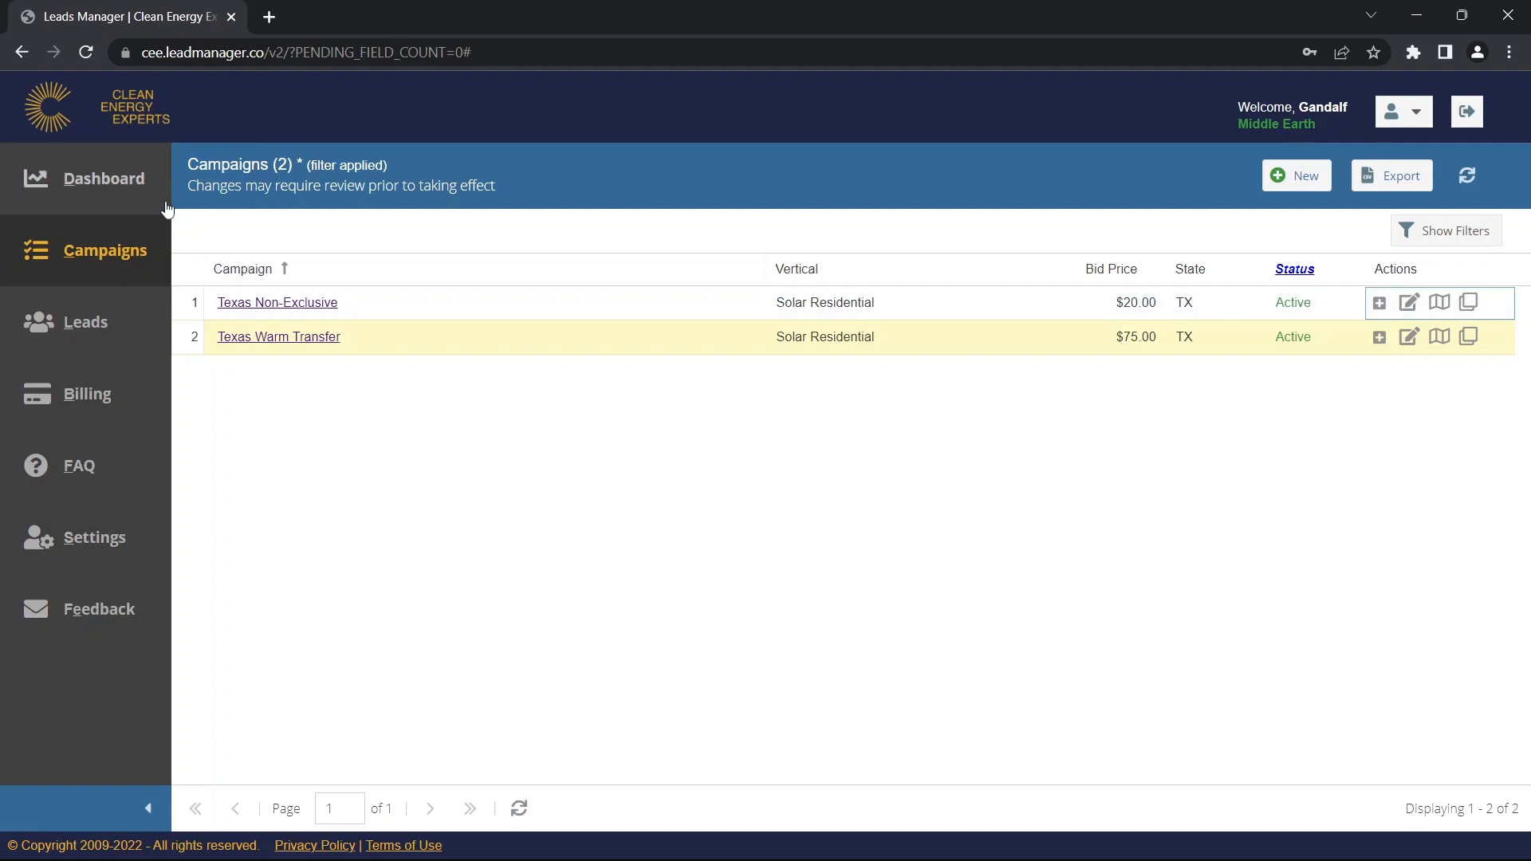
Go to the Dashboard and scroll down to the Campaign map and Lead Volume chart.
left_click(96, 182)
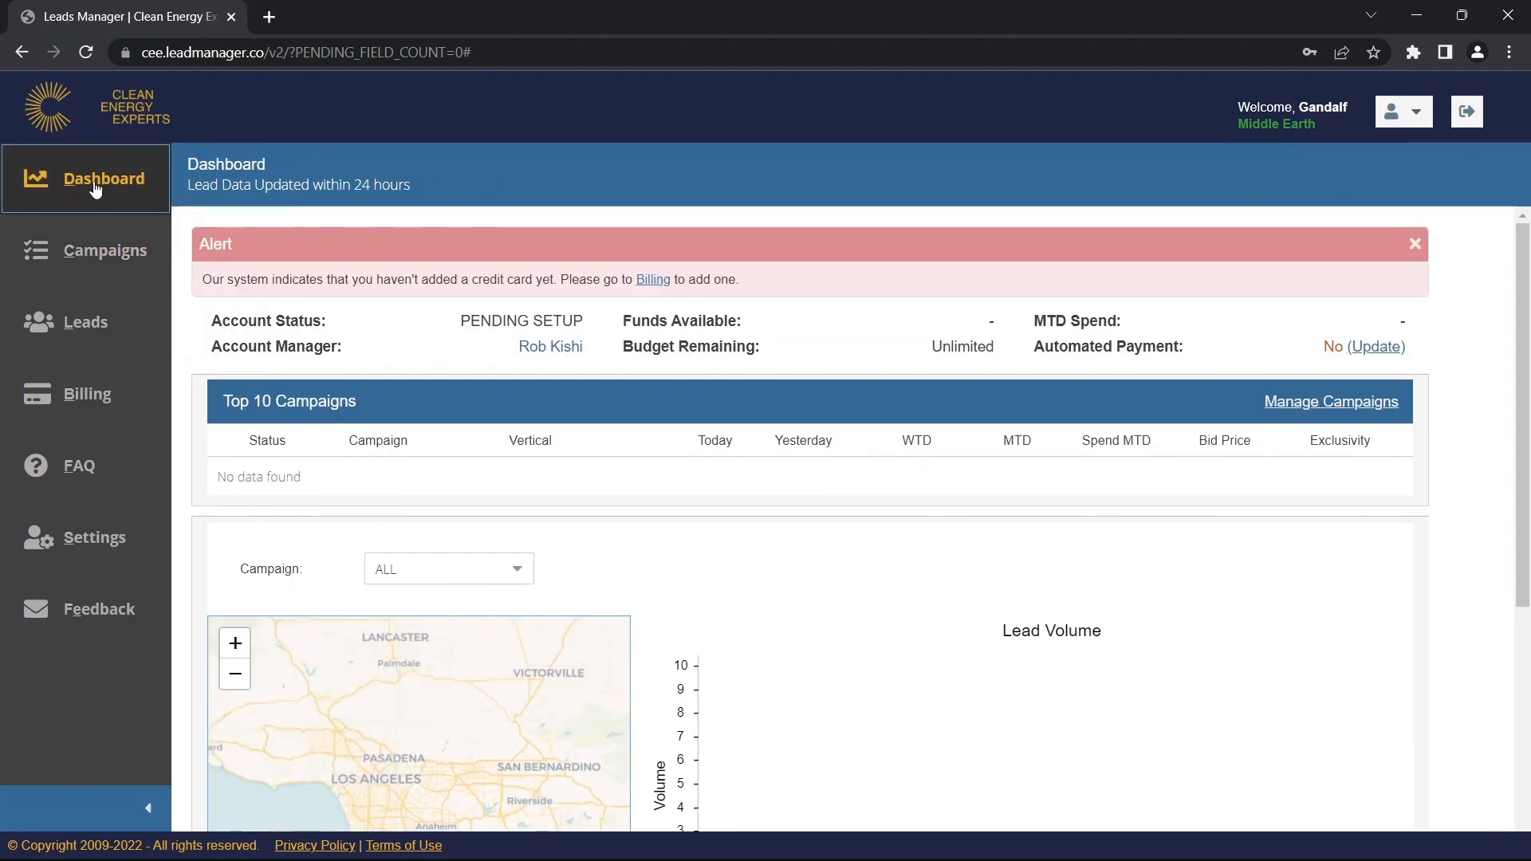
mouse_move(429, 347)
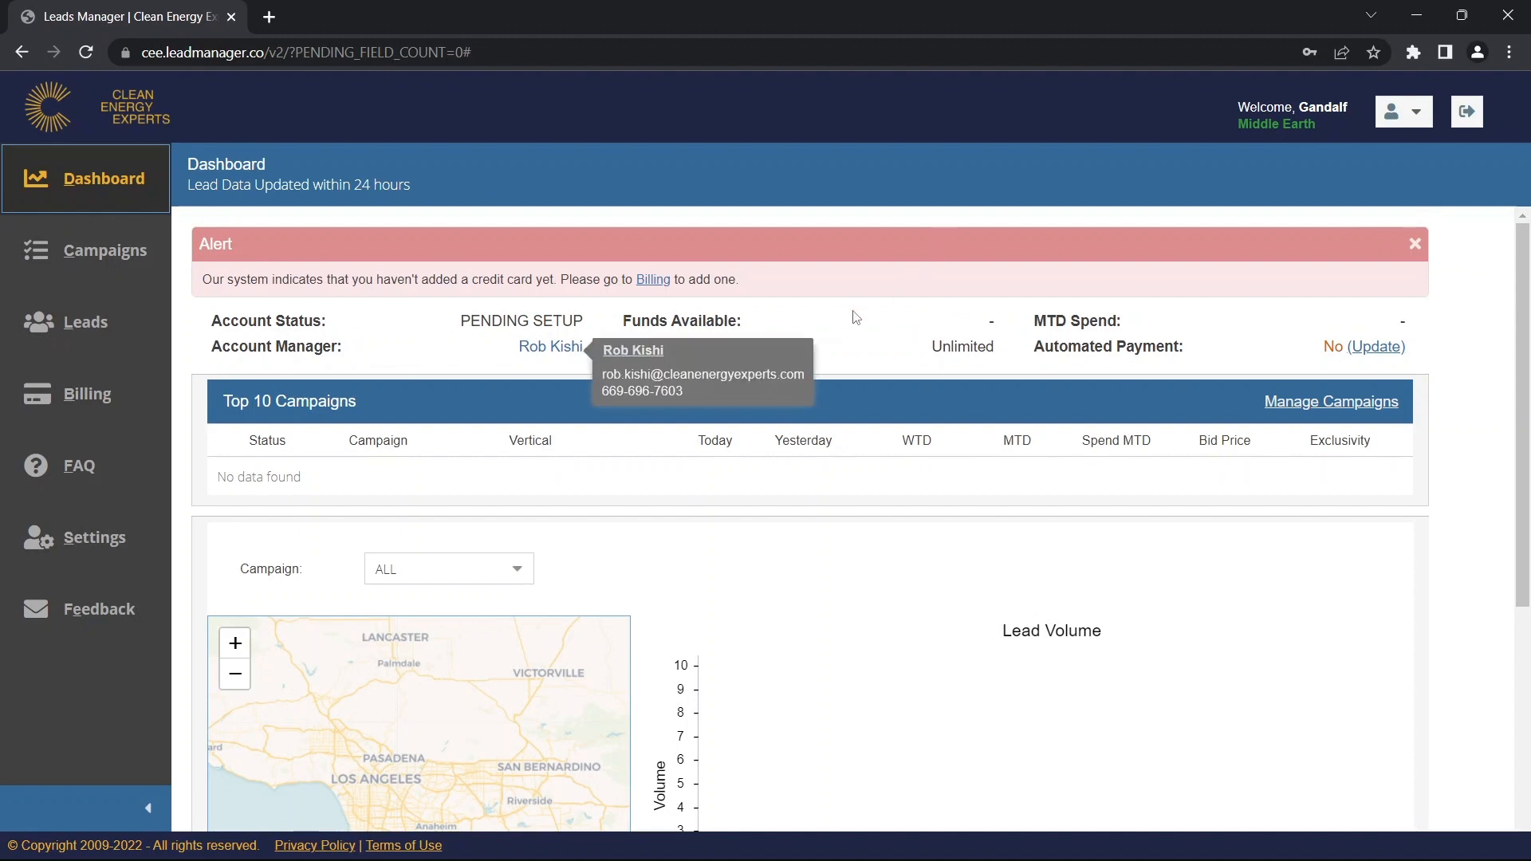
scroll(856, 318, "down", 4)
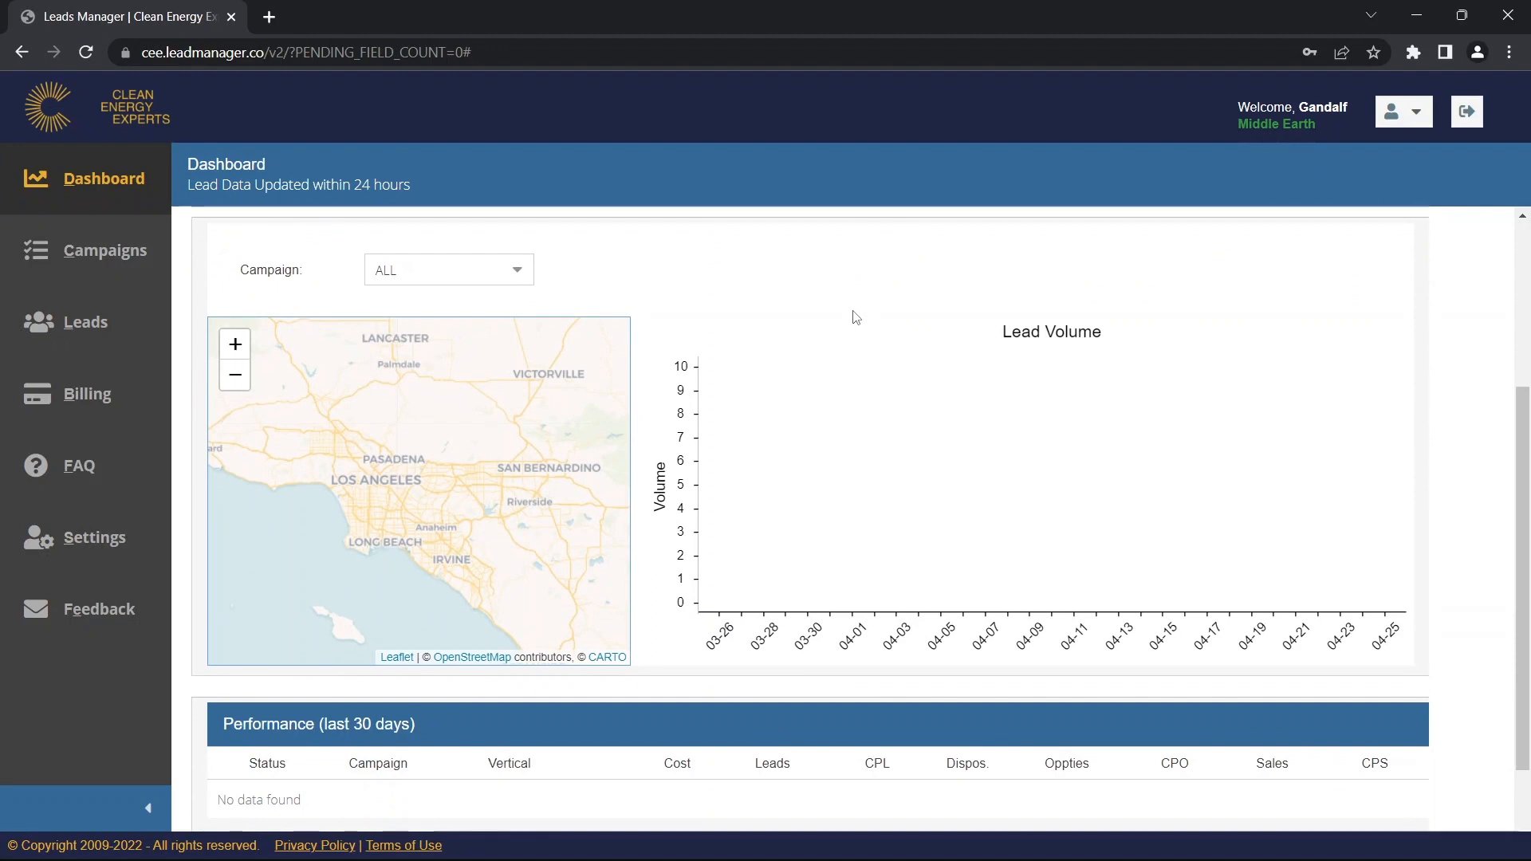
Show Texas Non-Exclusive, then Texas Warm Transfer coverage on the Dashboard map.
left_click(513, 269)
left_click(474, 332)
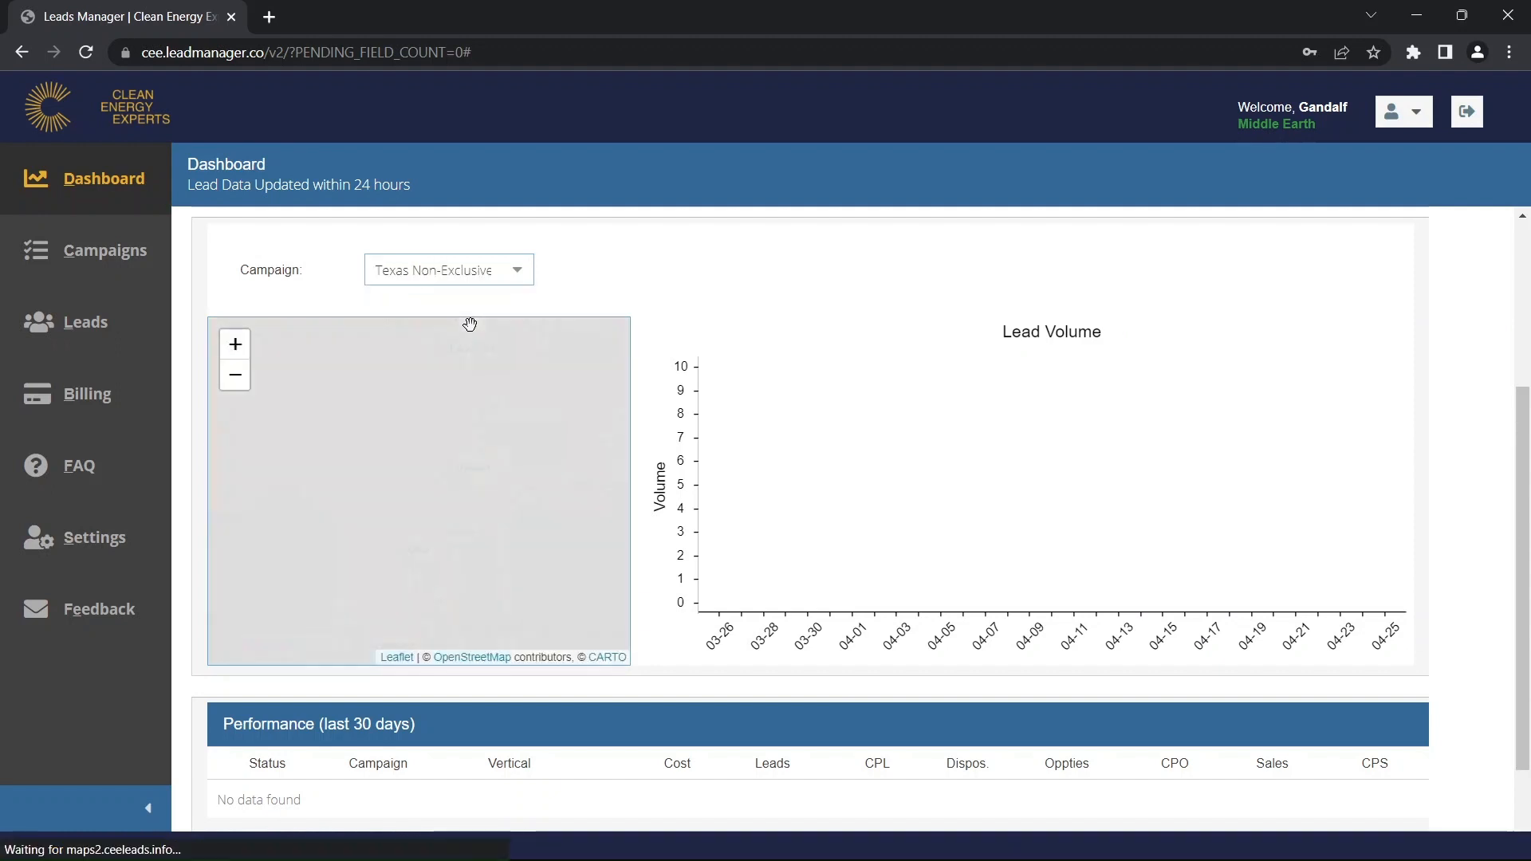
left_click(518, 271)
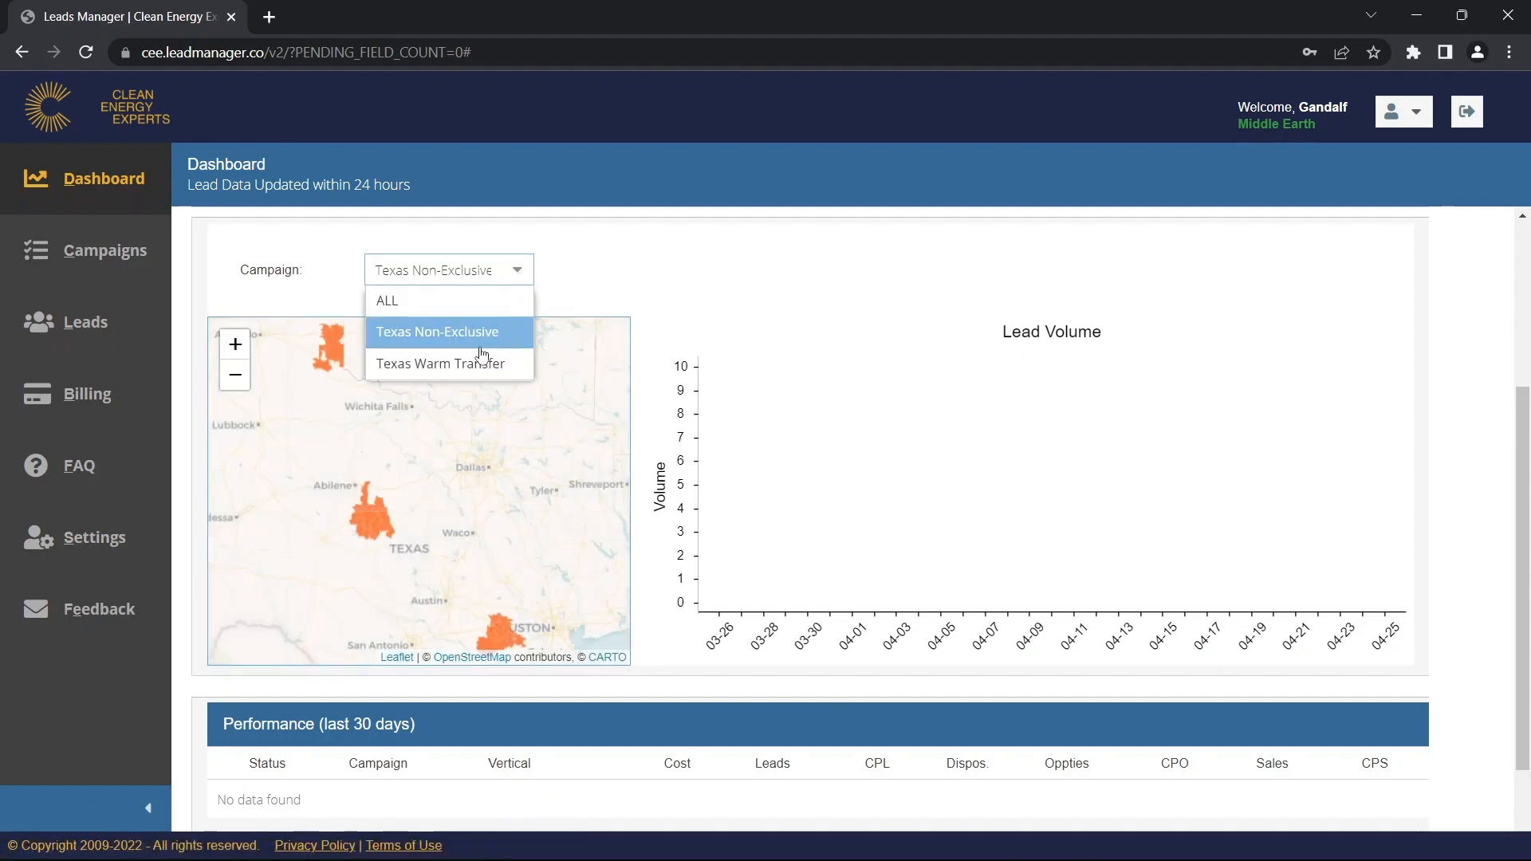
left_click(476, 356)
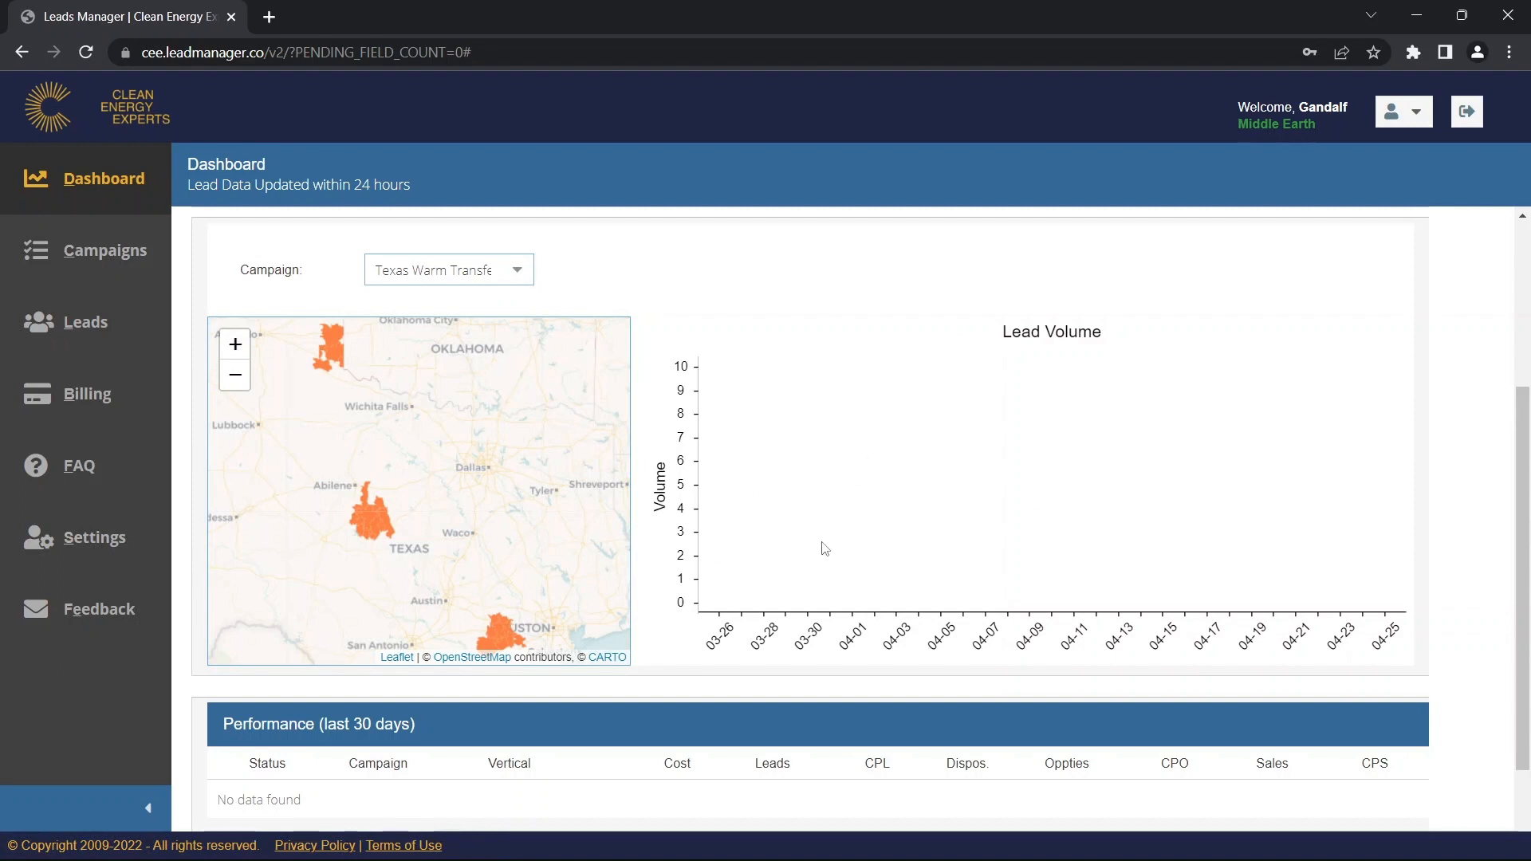
scroll(790, 562, "down", 3)
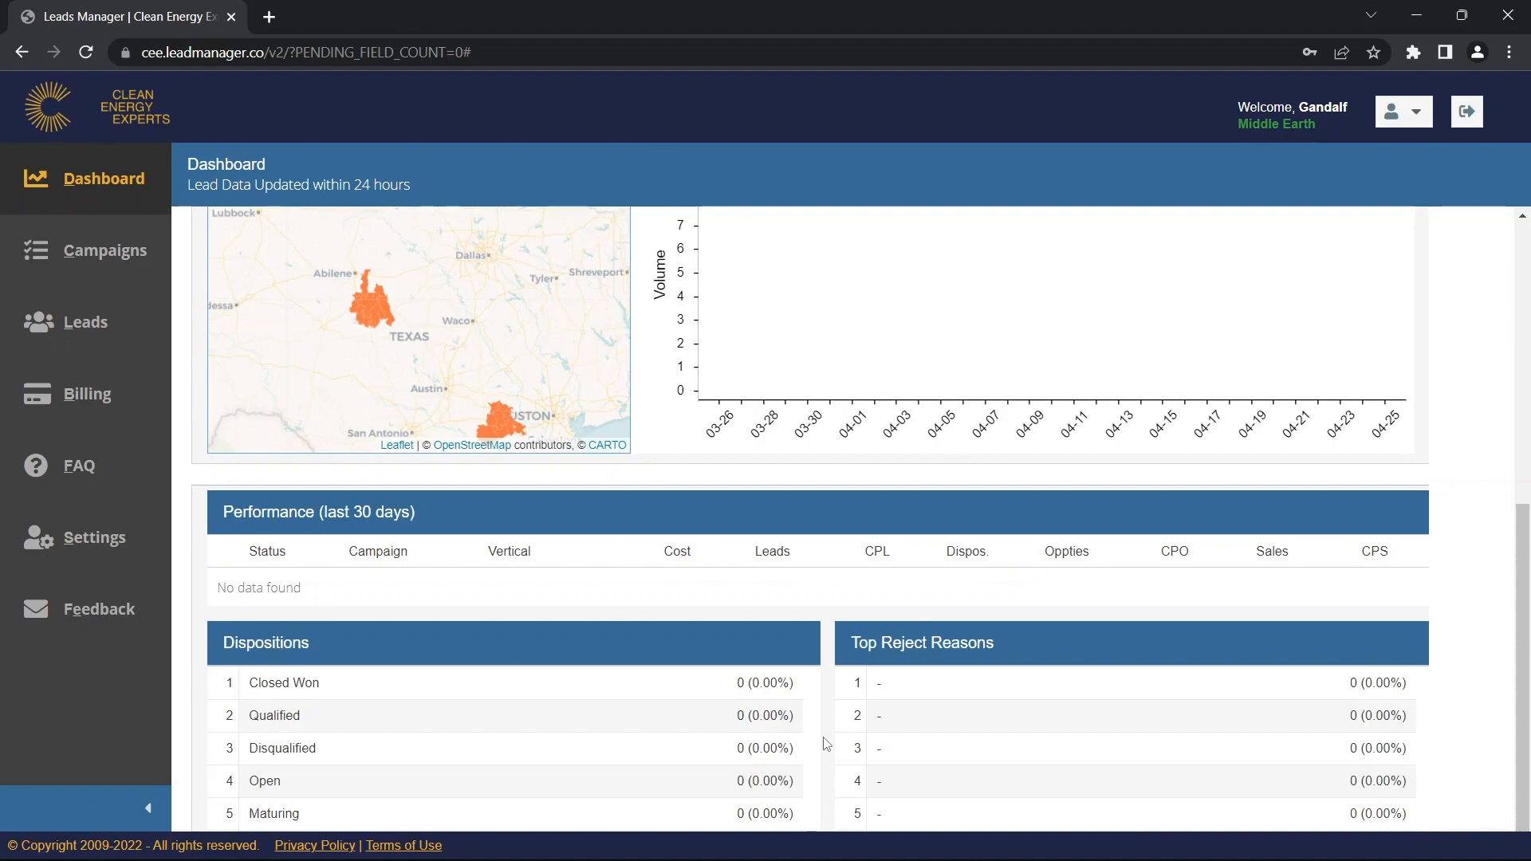
scroll(825, 745, "up", 6)
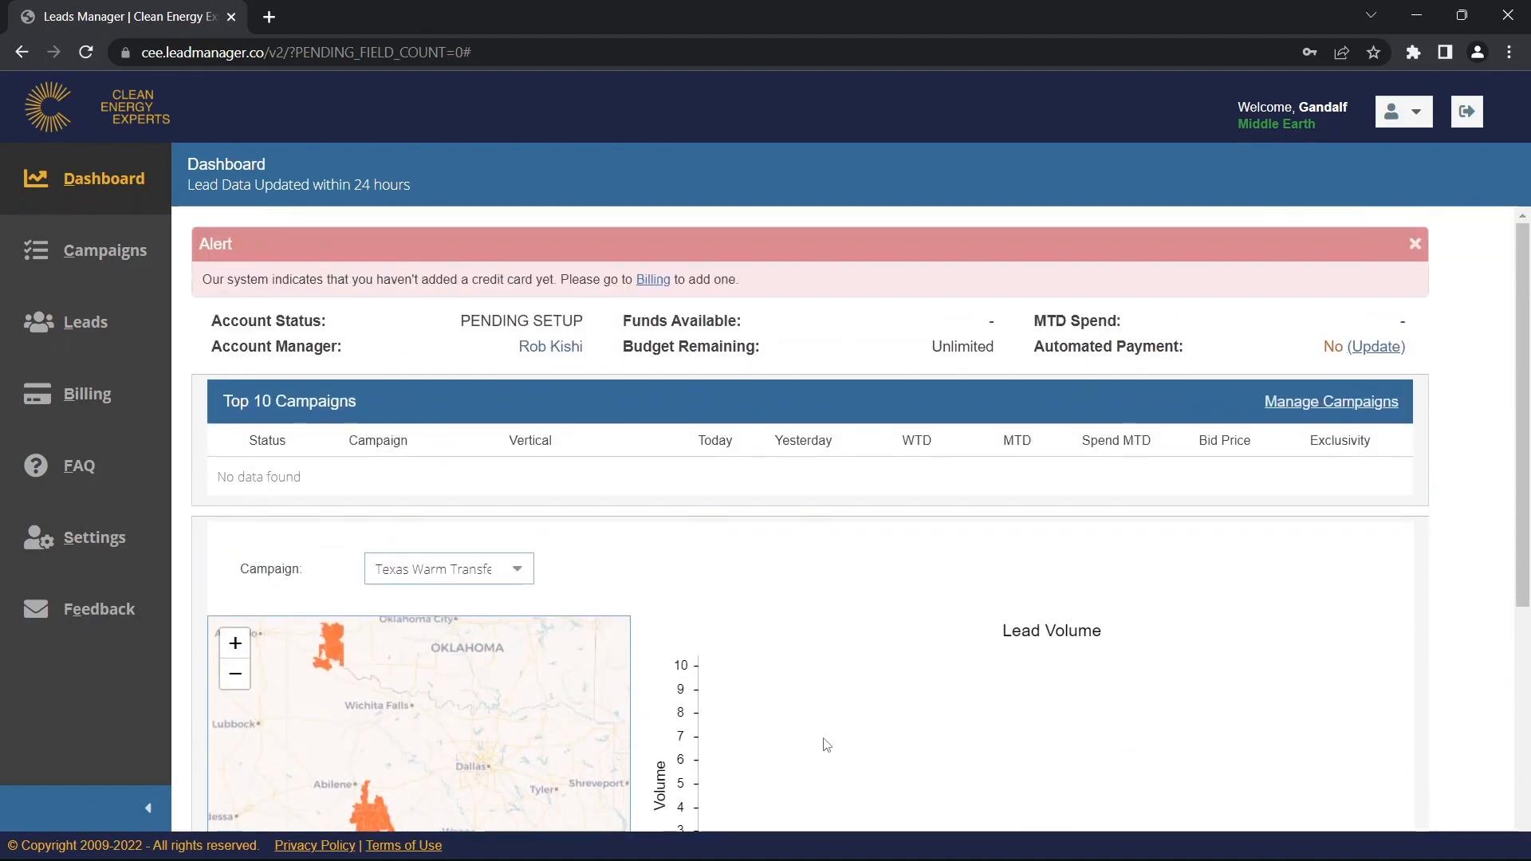